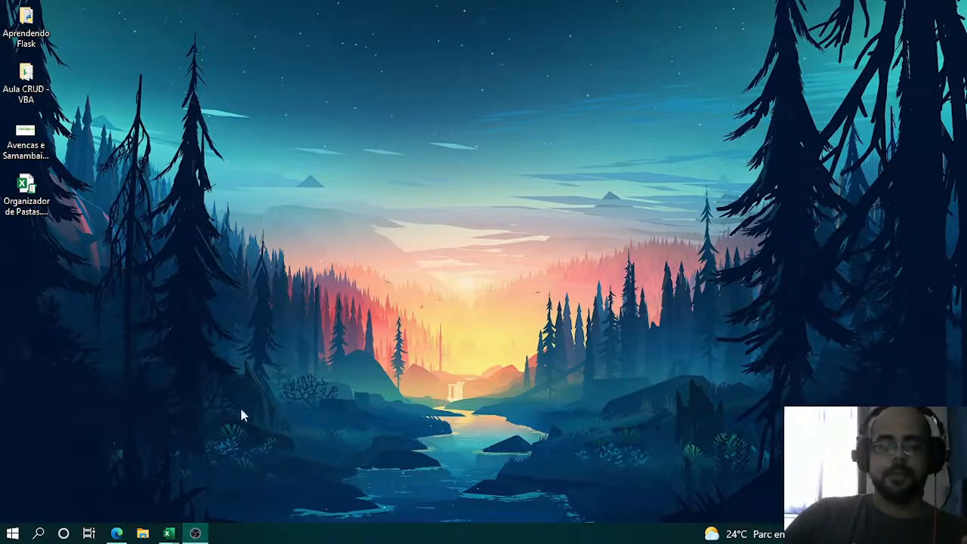
- Bring up the CRUD BD Online.xlsm workbook in Excel and select cell H10
{"action": "left_click", "coordinate": [168, 535]}
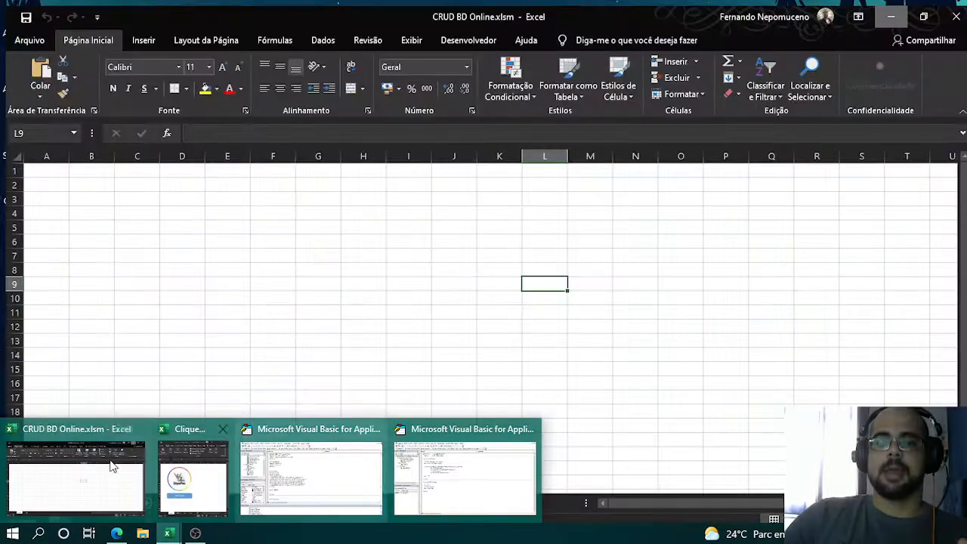
{"action": "left_click", "coordinate": [111, 466]}
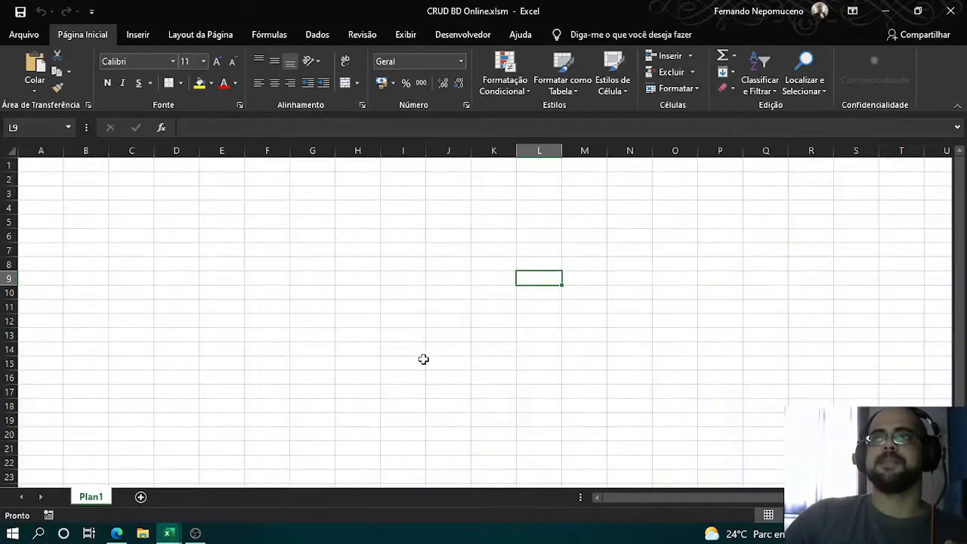
{"action": "left_click", "coordinate": [361, 290]}
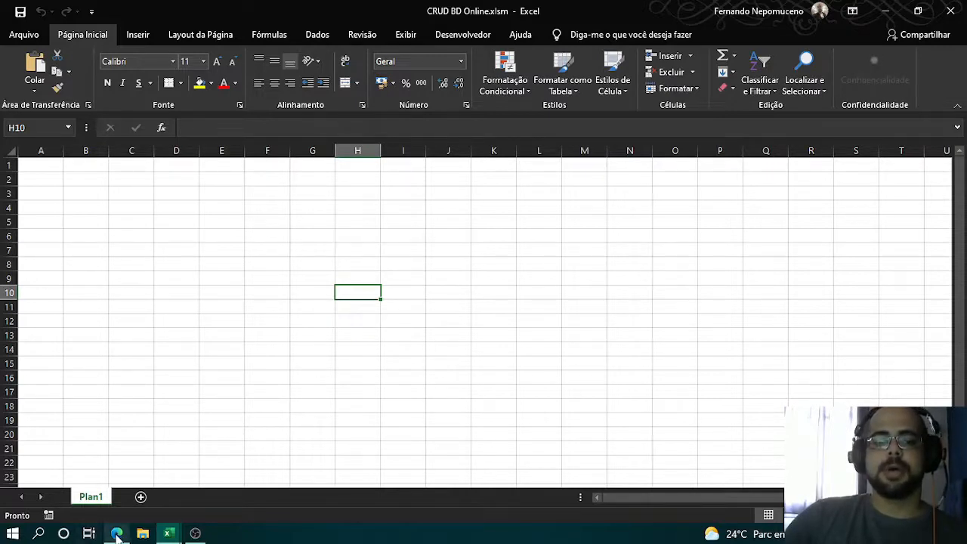
- Switch to the browser's MySQL Connector/ODBC archive page and examine the available product versions, ending on 8.0.26
{"action": "left_click", "coordinate": [117, 534]}
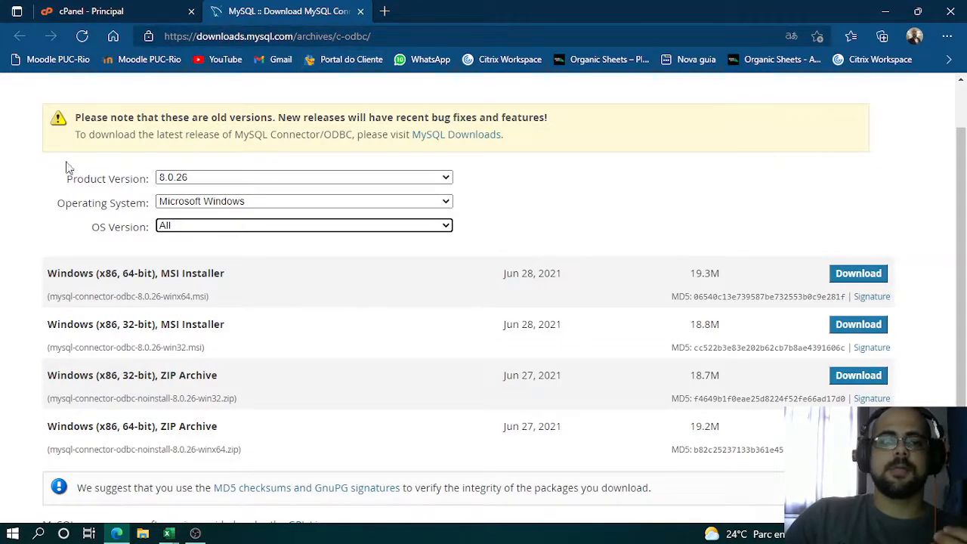
{"action": "left_click", "coordinate": [202, 179]}
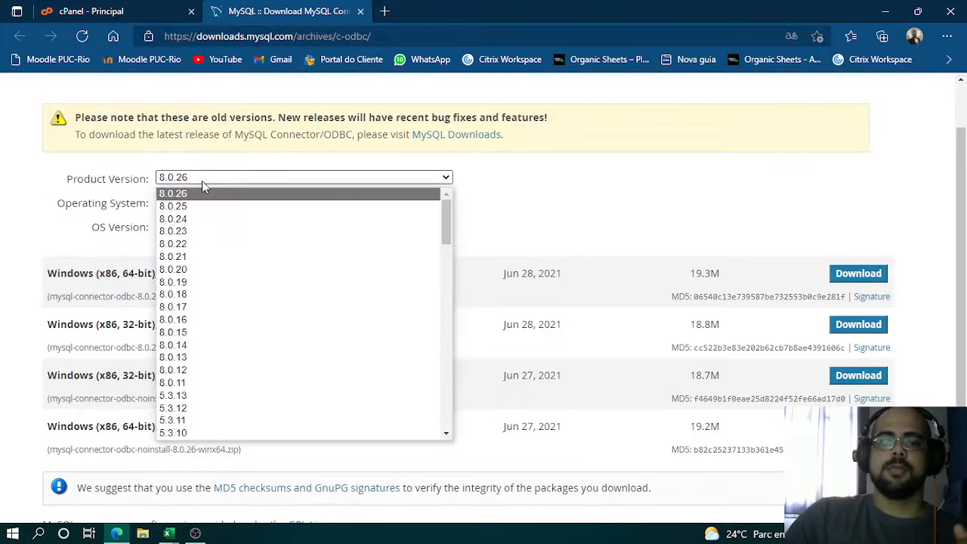
{"action": "left_click", "coordinate": [191, 269]}
{"action": "left_click", "coordinate": [215, 179]}
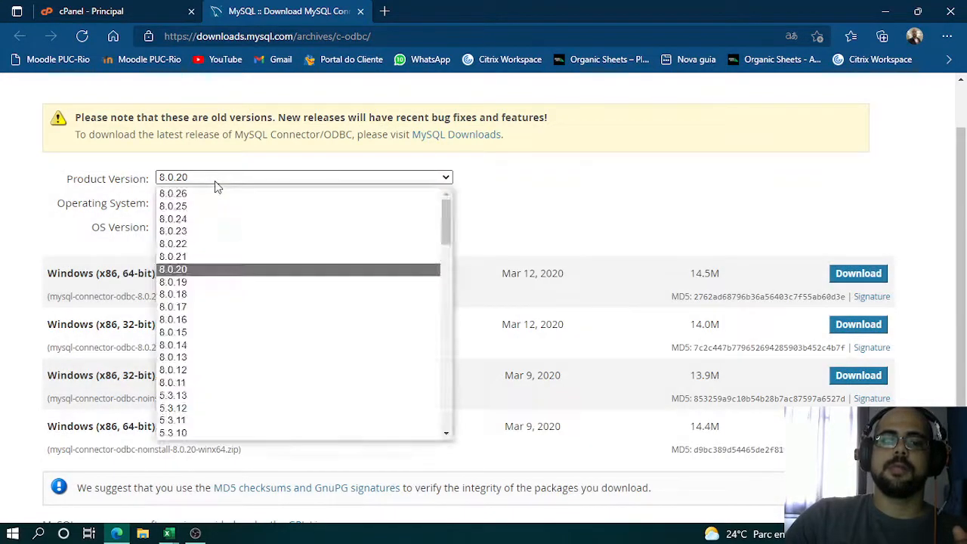
{"action": "left_click", "coordinate": [212, 194]}
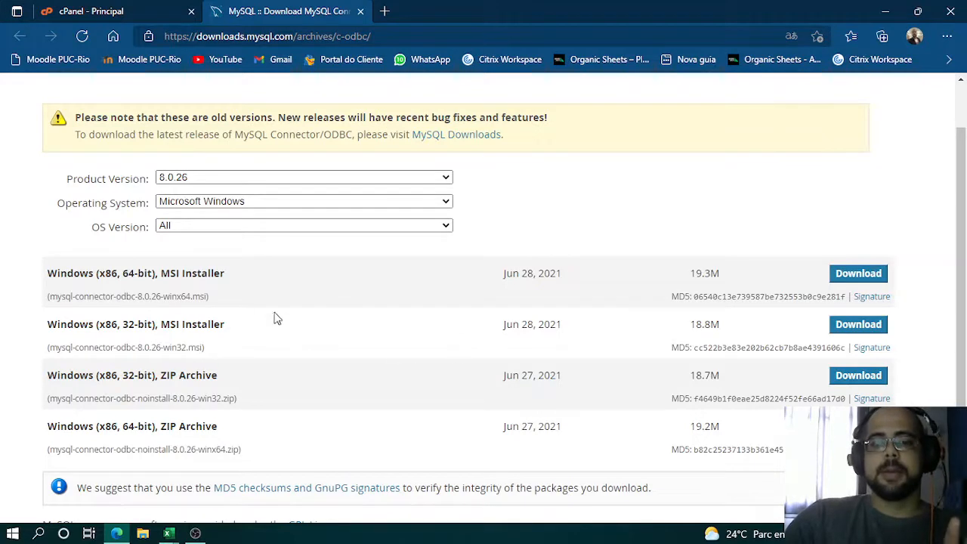
- Return to the CRUD BD Online.xlsm workbook in Excel and open its Visual Basic editor in a maximized window
{"action": "left_click", "coordinate": [887, 16]}
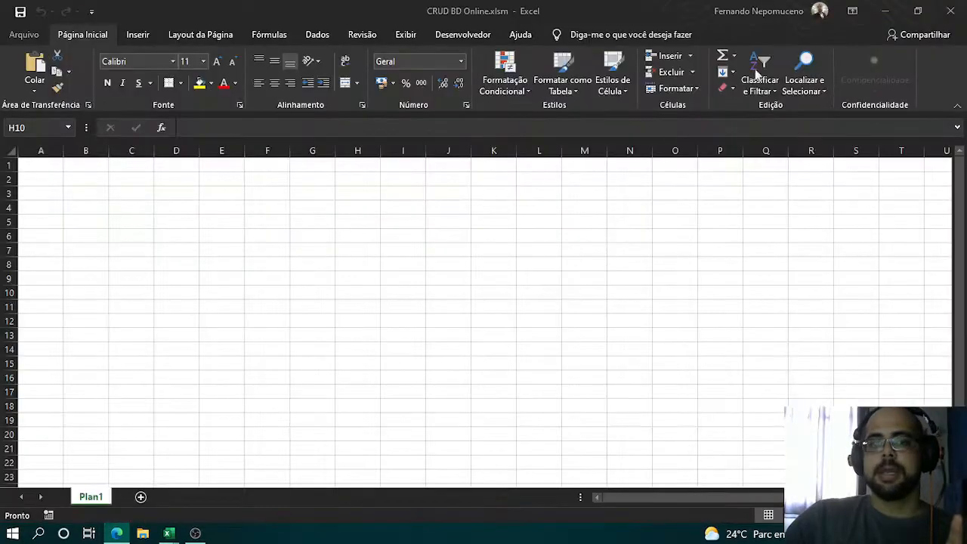
{"action": "left_click", "coordinate": [431, 279]}
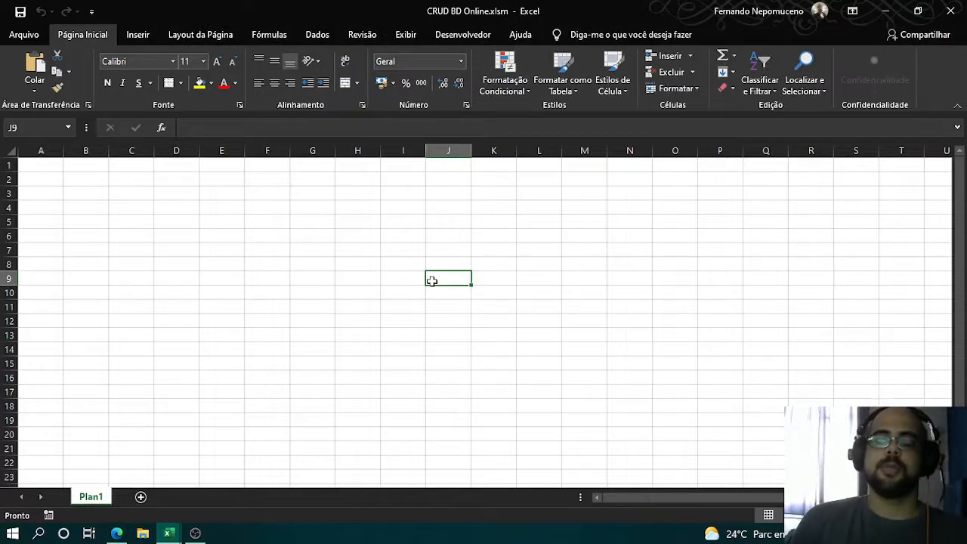
{"action": "key", "text": "alt+F11"}
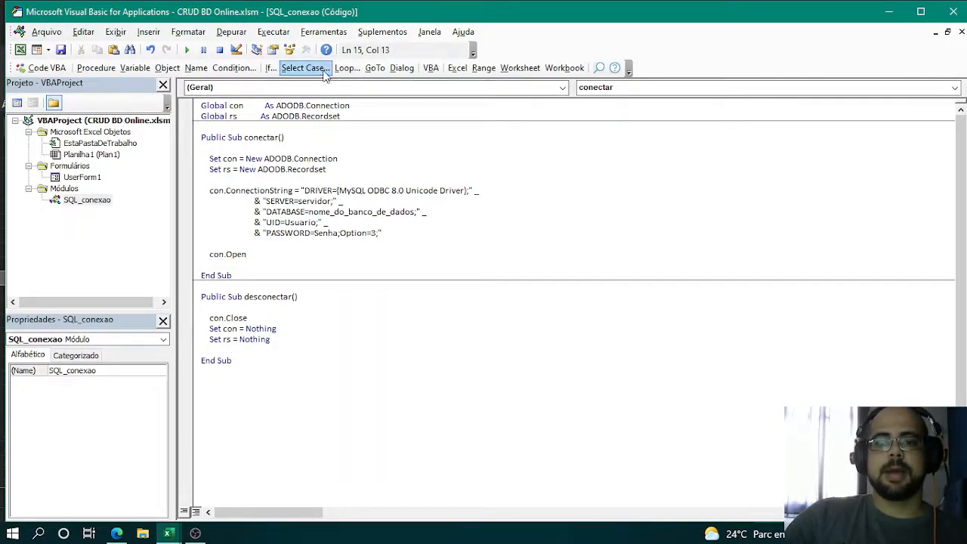
{"action": "left_click", "coordinate": [920, 13]}
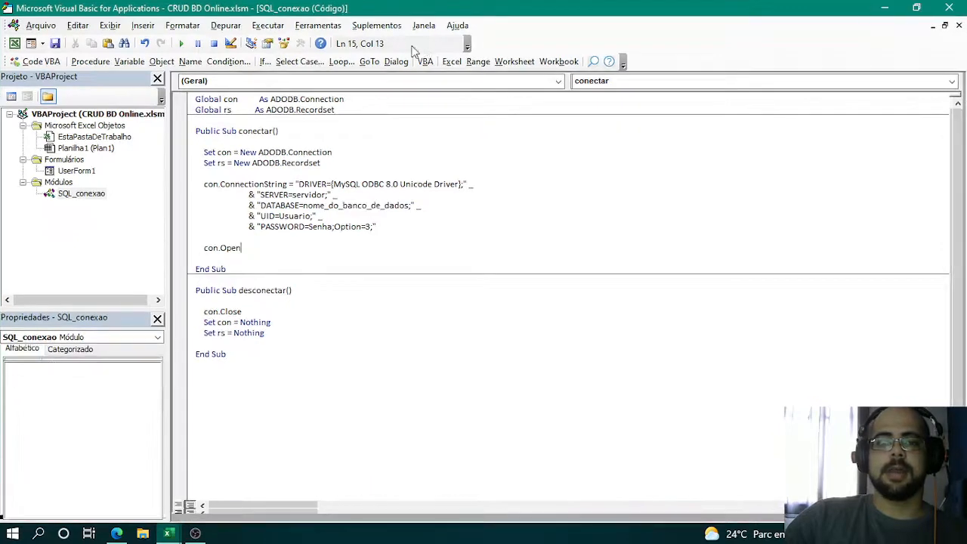
- Add the Microsoft ActiveX Data Objects 6.1 Library to the VBA project's references
{"action": "left_click", "coordinate": [319, 27]}
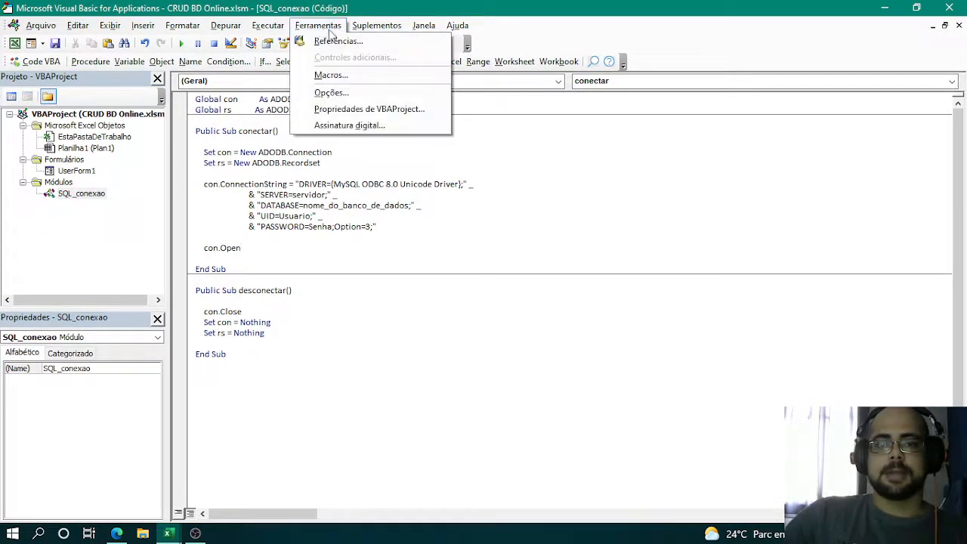
{"action": "left_click", "coordinate": [335, 40]}
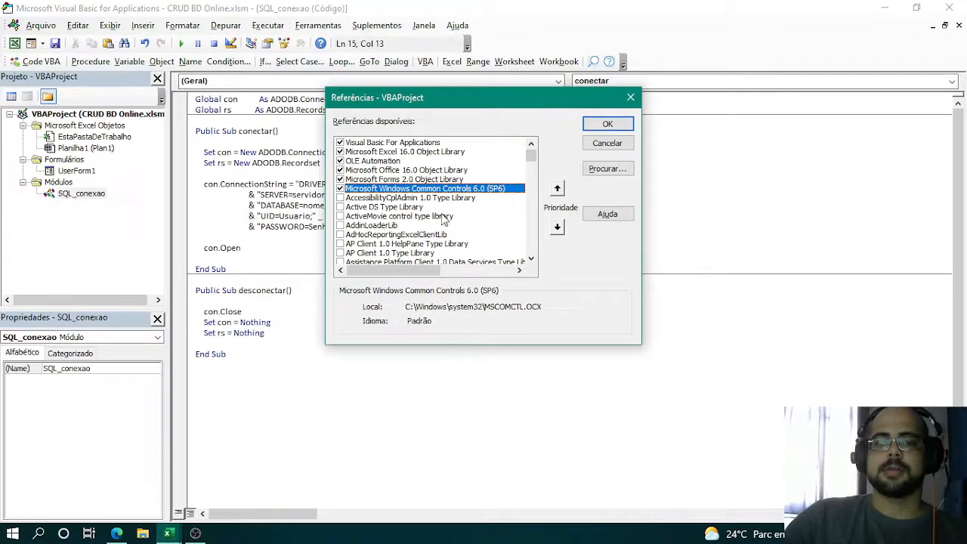
{"action": "scroll", "coordinate": [445, 219], "scroll_direction": "down", "scroll_amount": 4}
{"action": "scroll", "coordinate": [407, 206], "scroll_direction": "down", "scroll_amount": 7}
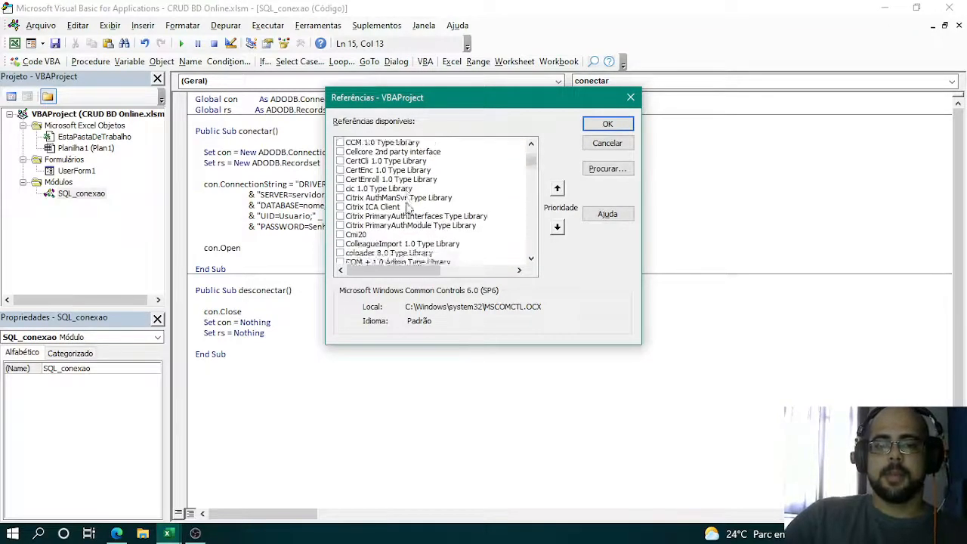
{"action": "scroll", "coordinate": [417, 211], "scroll_direction": "down", "scroll_amount": 10}
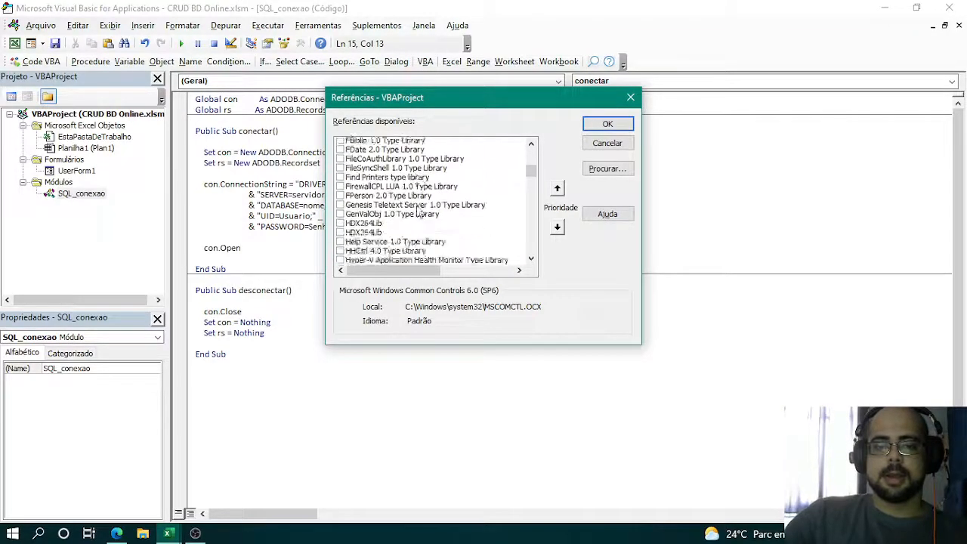
{"action": "scroll", "coordinate": [416, 211], "scroll_direction": "down", "scroll_amount": 3}
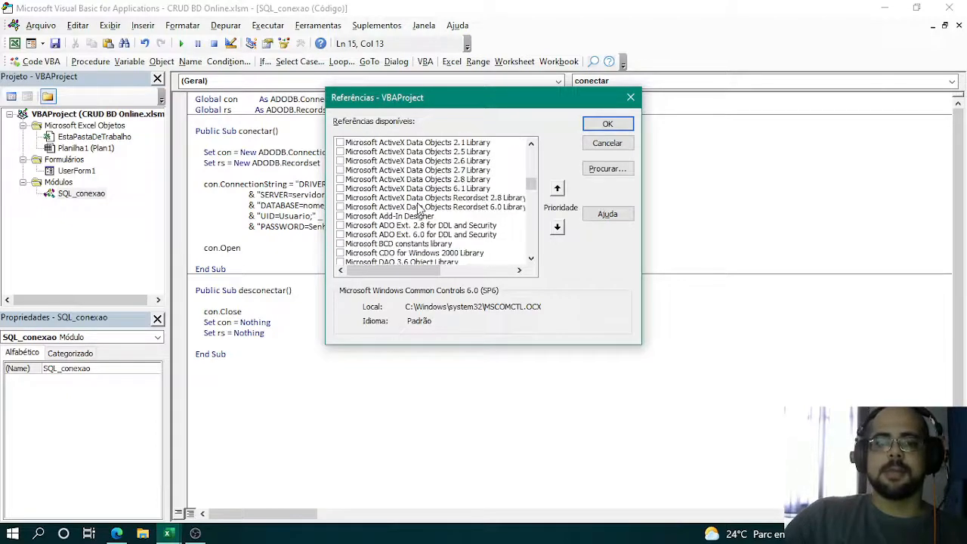
{"action": "scroll", "coordinate": [417, 211], "scroll_direction": "up", "scroll_amount": 1}
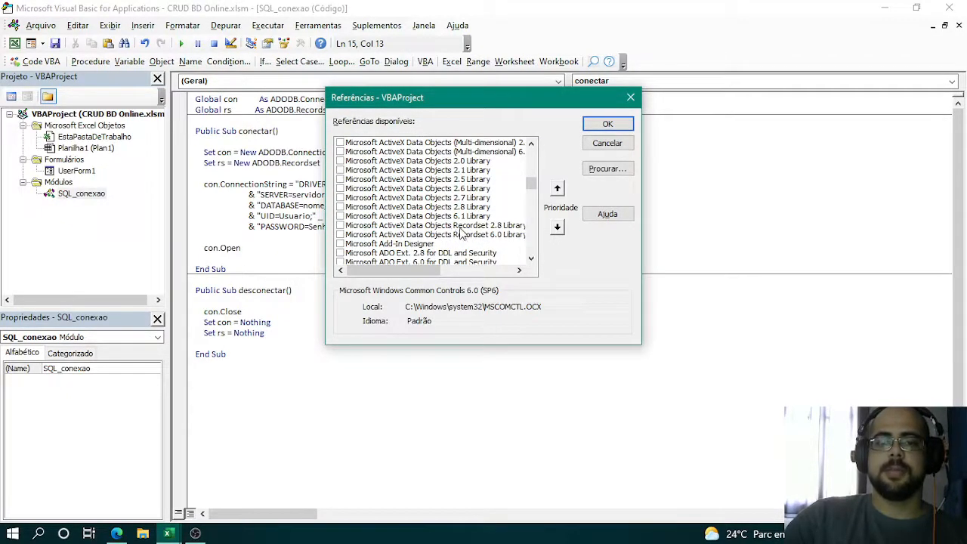
{"action": "left_click", "coordinate": [473, 217]}
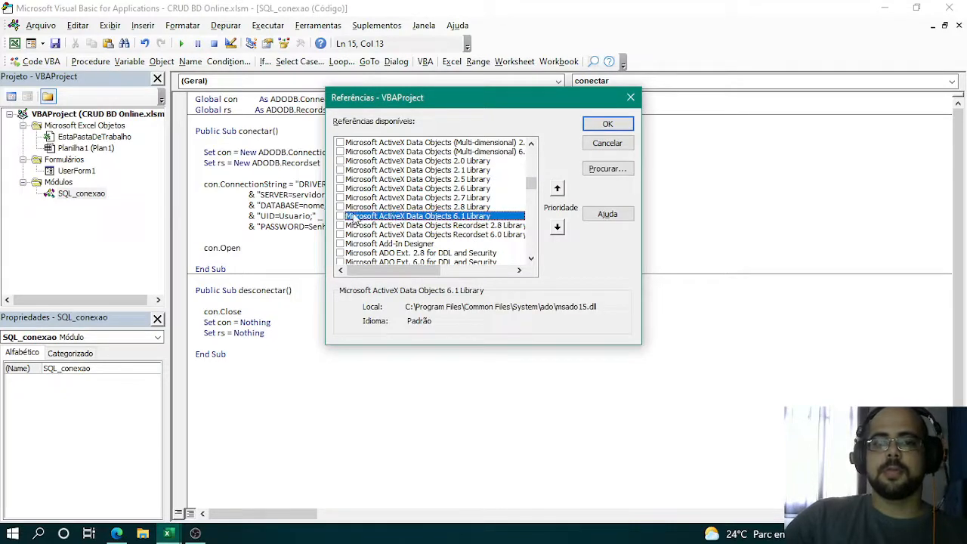
{"action": "left_click", "coordinate": [340, 216]}
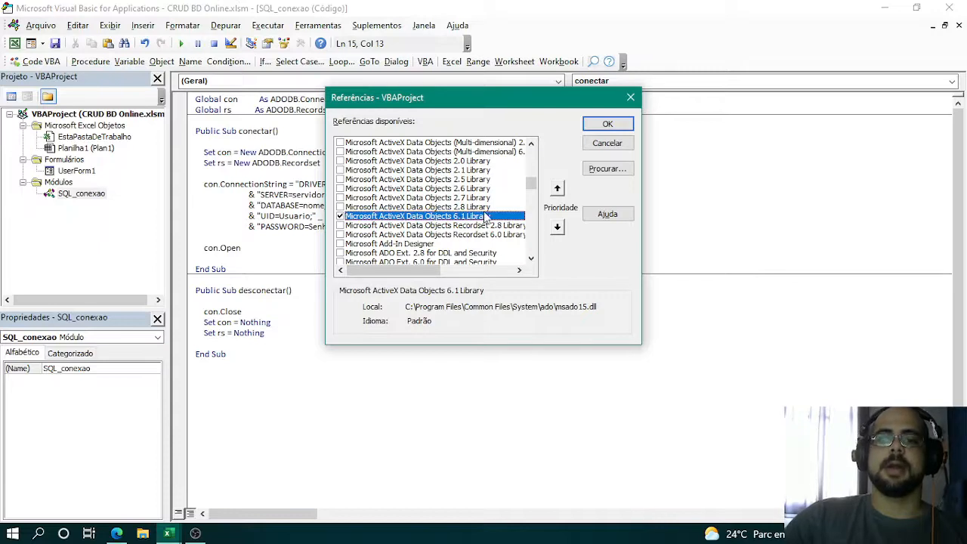
{"action": "left_click", "coordinate": [607, 124]}
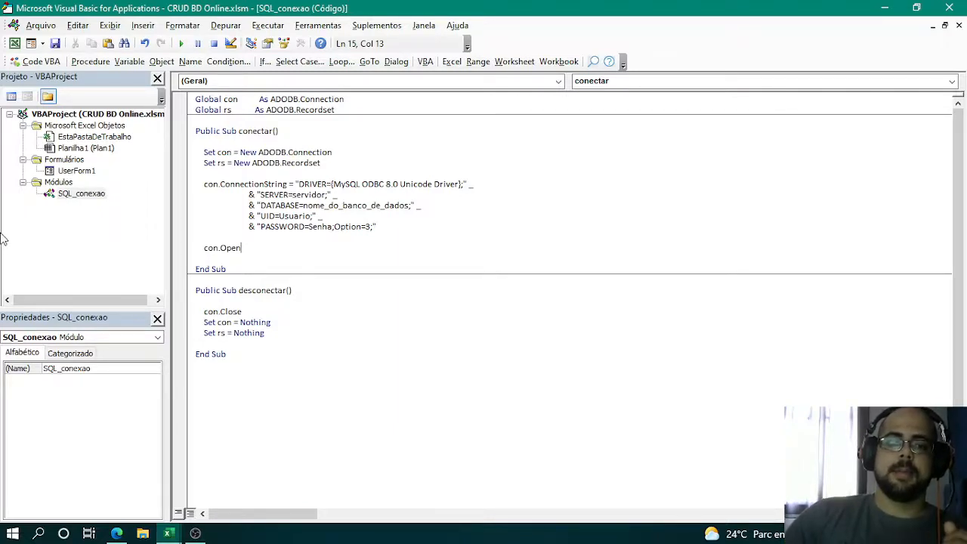
- View the SQL_conexao module's code and the types of objects that can be inserted into the project
{"action": "double_click", "coordinate": [85, 194]}
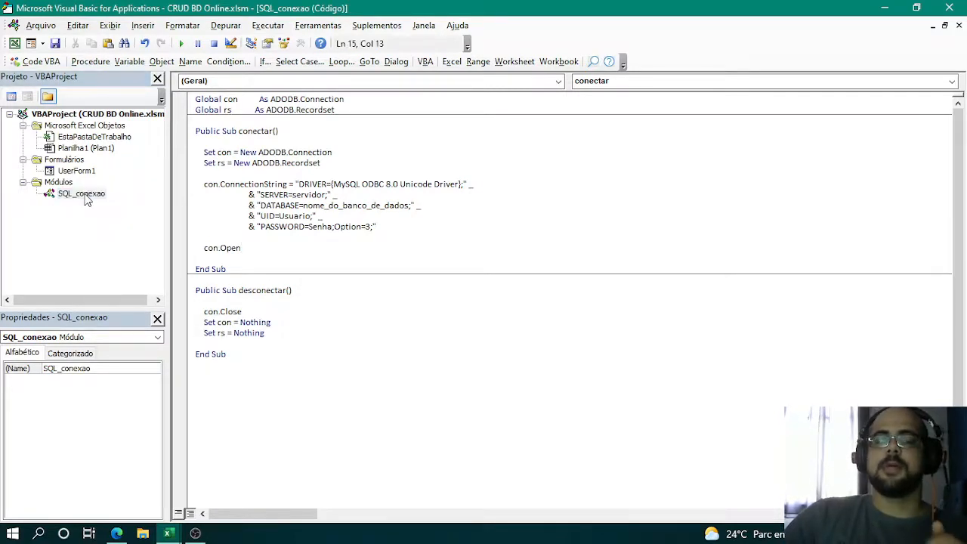
{"action": "left_click", "coordinate": [43, 43]}
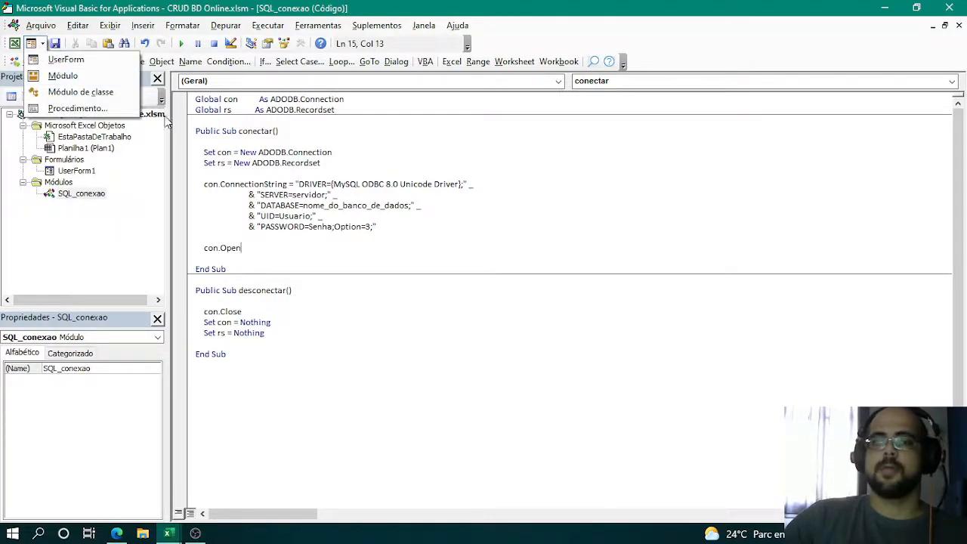
{"action": "left_click", "coordinate": [94, 195]}
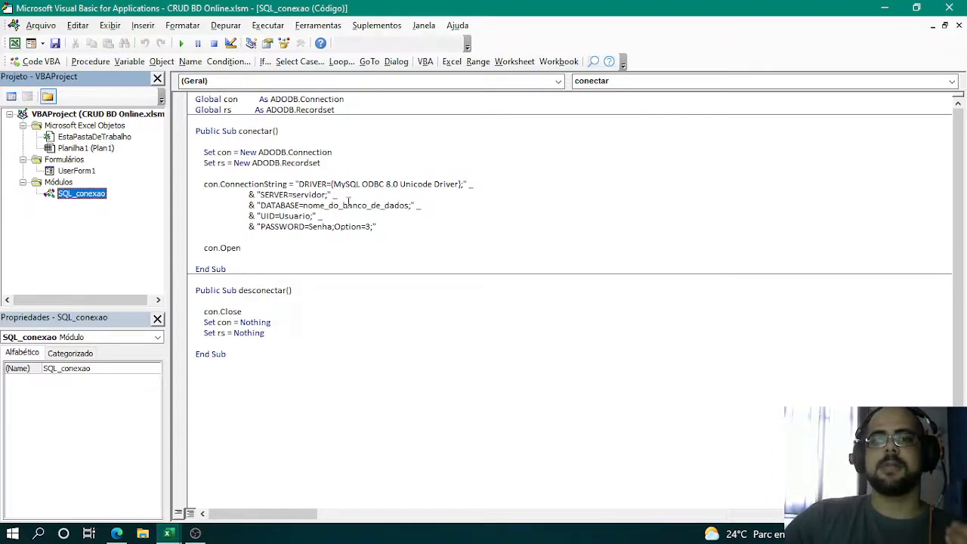
- Switch to the HostGator cPanel in the browser and open Bancos de dados MySQL from its databases section
{"action": "left_click", "coordinate": [118, 536]}
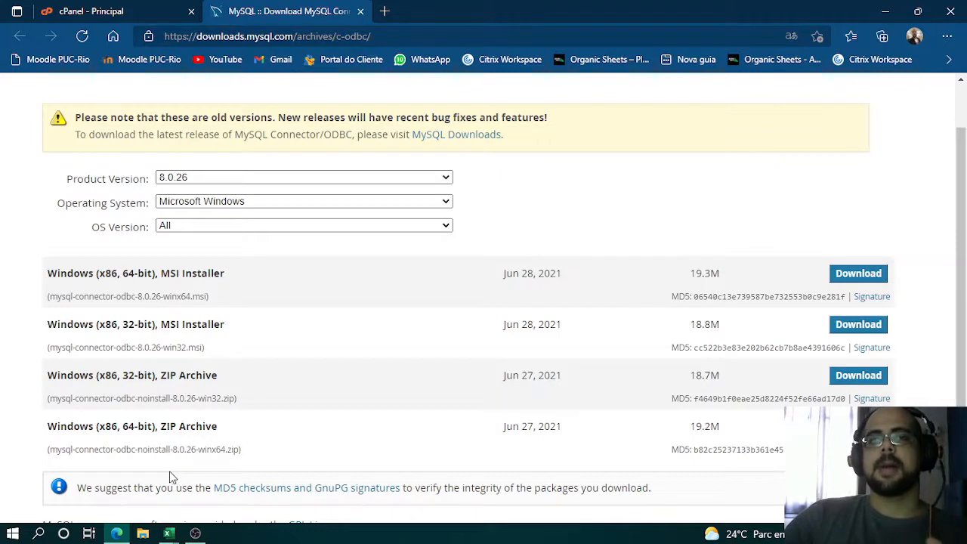
{"action": "left_click", "coordinate": [105, 15]}
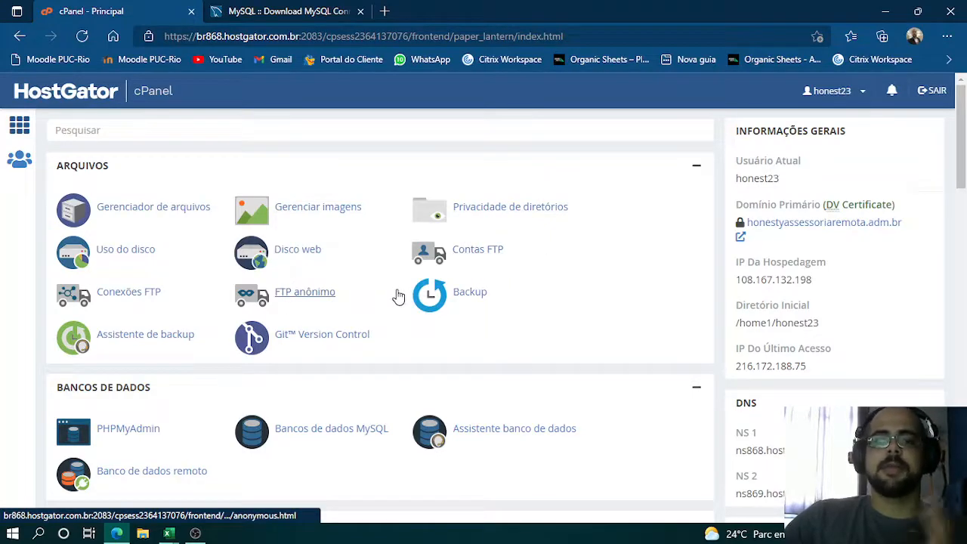
{"action": "scroll", "coordinate": [395, 296], "scroll_direction": "down", "scroll_amount": 3}
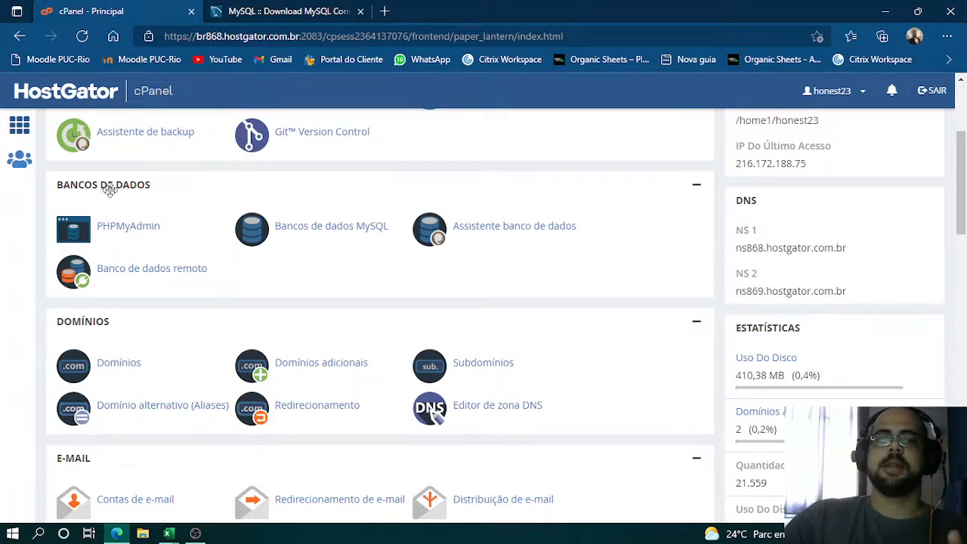
{"action": "scroll", "coordinate": [380, 236], "scroll_direction": "up", "scroll_amount": 2}
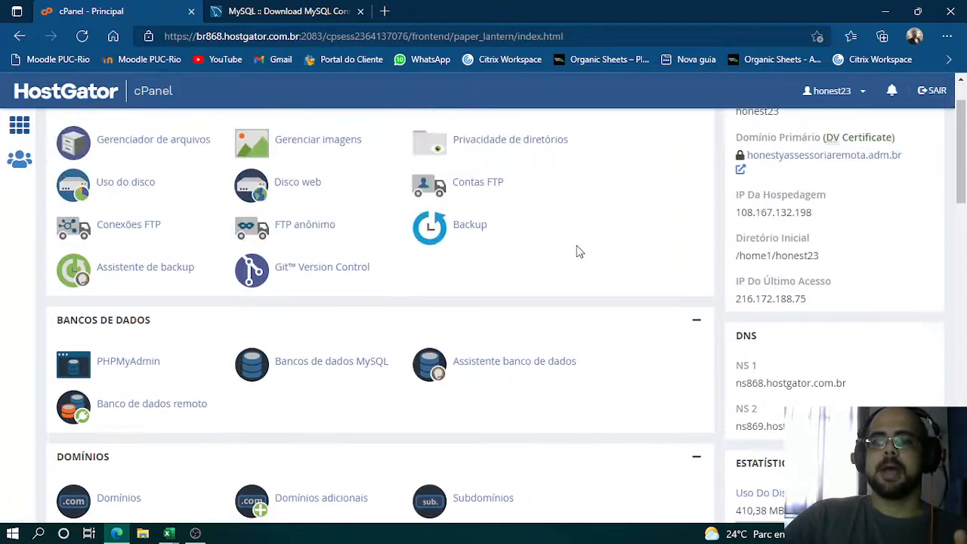
{"action": "scroll", "coordinate": [831, 180], "scroll_direction": "up", "scroll_amount": 1}
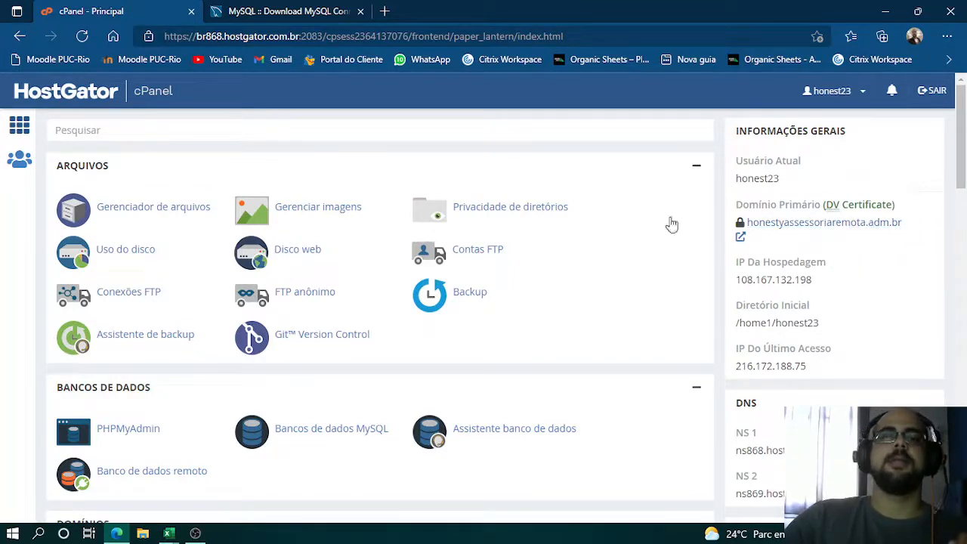
{"action": "scroll", "coordinate": [669, 222], "scroll_direction": "down", "scroll_amount": 2}
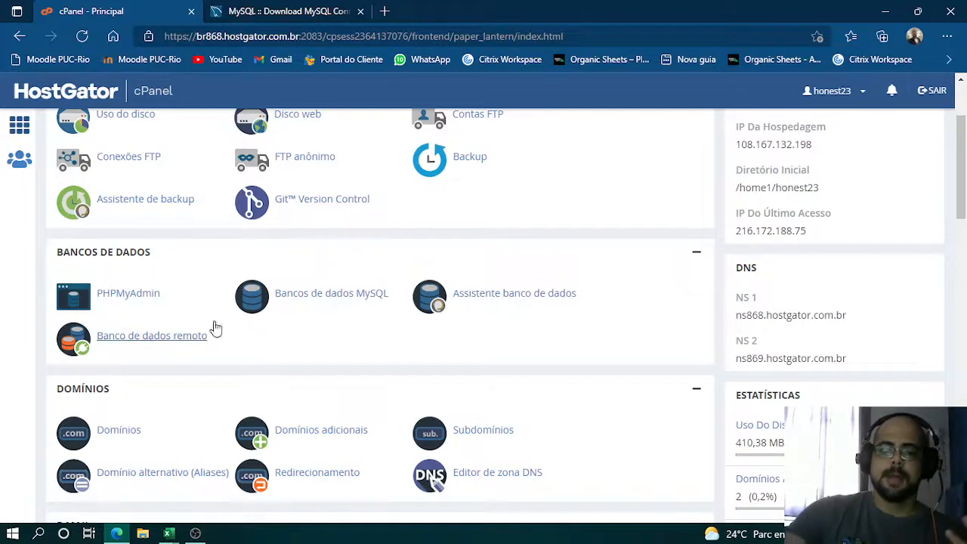
{"action": "left_click", "coordinate": [314, 301]}
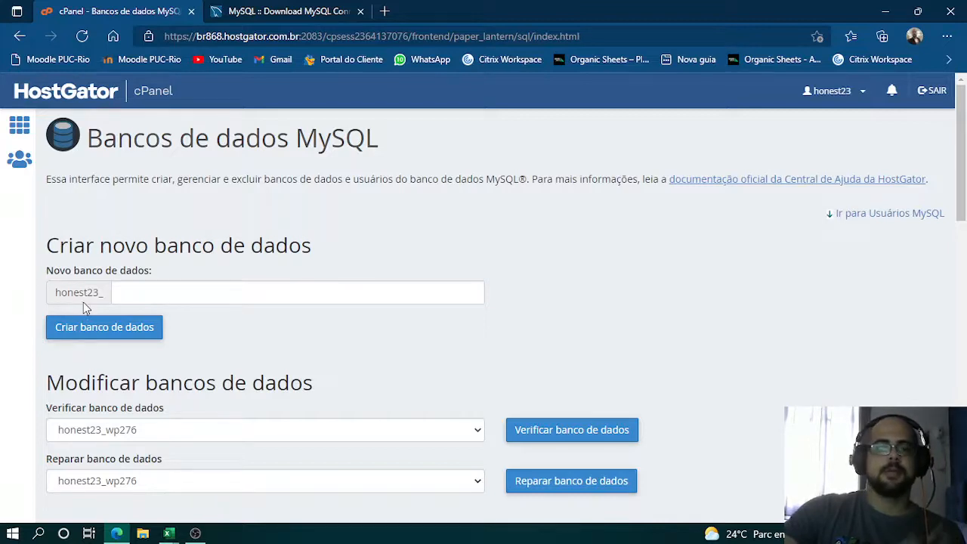
- Create a new MySQL database with the name Organic_bdonline after the account prefix
{"action": "left_click", "coordinate": [309, 287]}
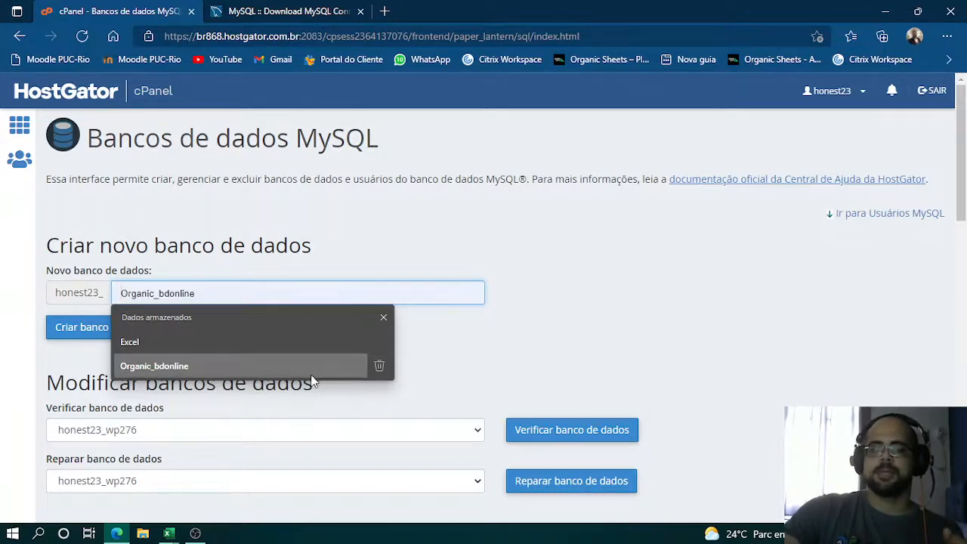
{"action": "left_click", "coordinate": [191, 365]}
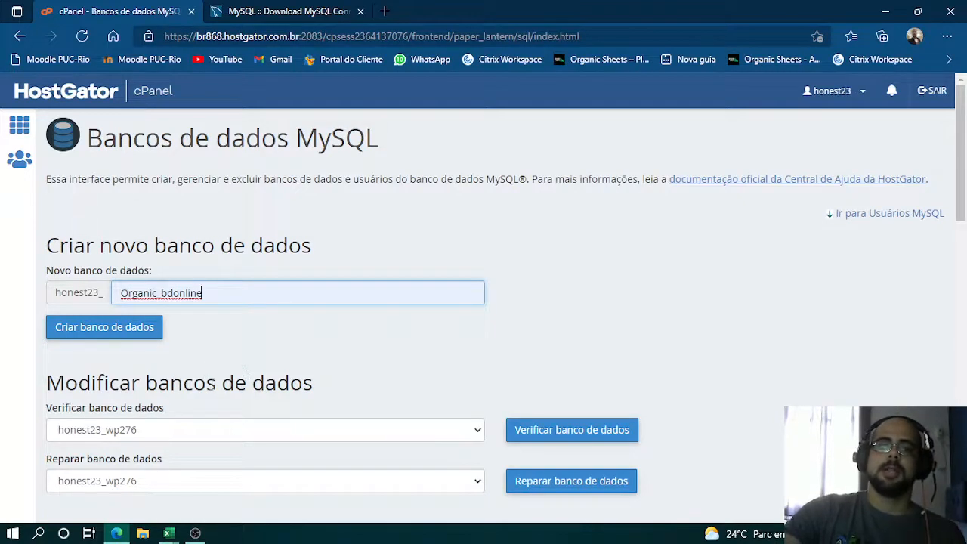
{"action": "left_click", "coordinate": [105, 335]}
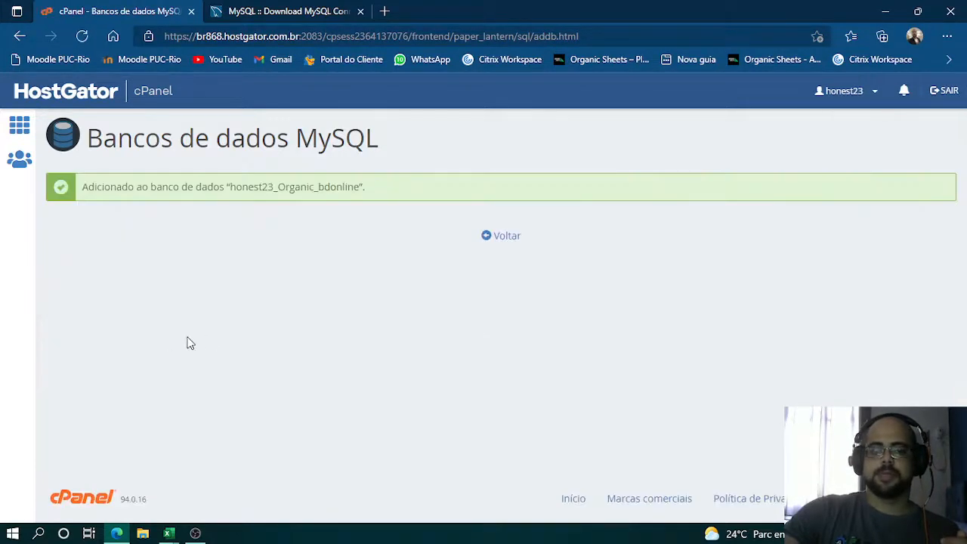
- Copy the new database's full name from the success message and record it in Notepad after the label "Banco de dados:"
{"action": "left_click_drag", "start_coordinate": [92, 190], "coordinate": [263, 196]}
{"action": "double_click", "coordinate": [264, 187]}
{"action": "key", "text": "ctrl+c"}
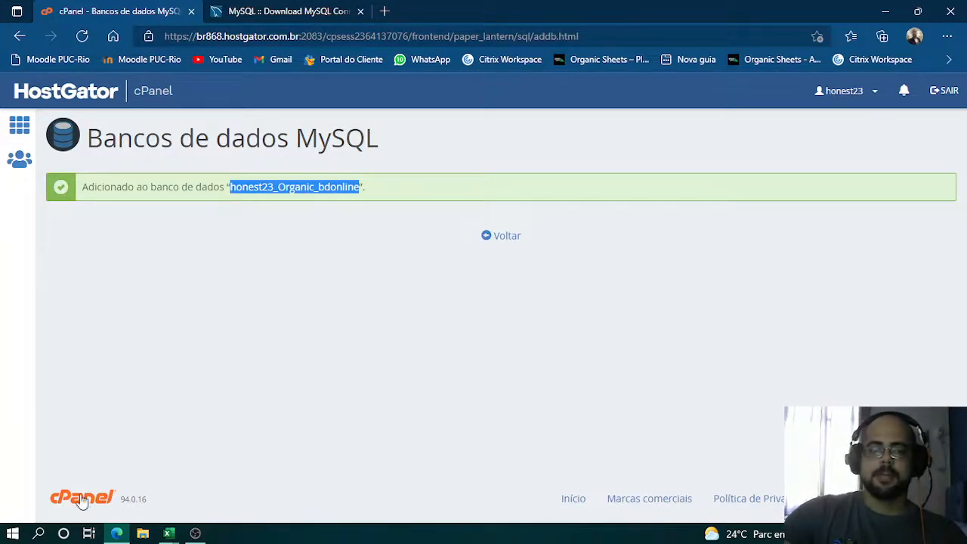
{"action": "left_click", "coordinate": [38, 534]}
{"action": "type", "text": "note"}
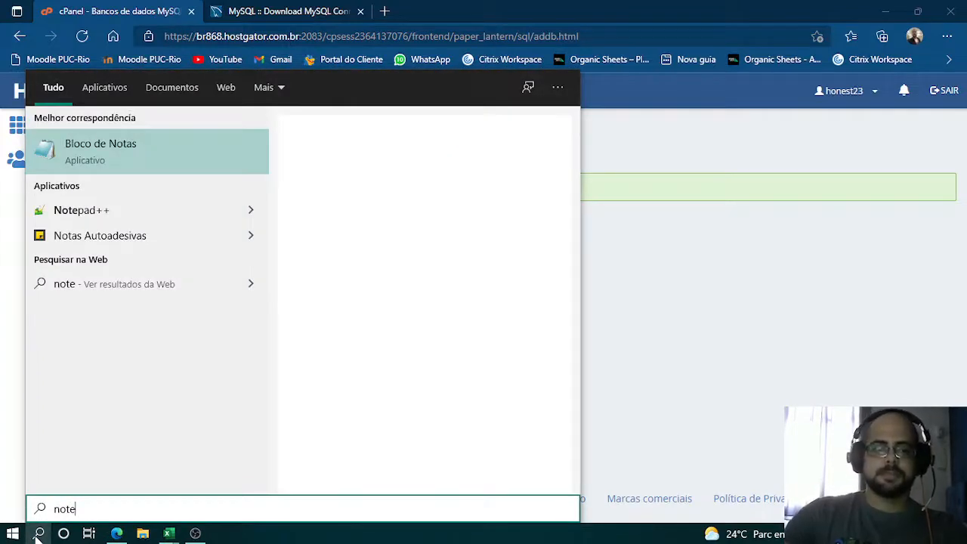
{"action": "left_click", "coordinate": [37, 535]}
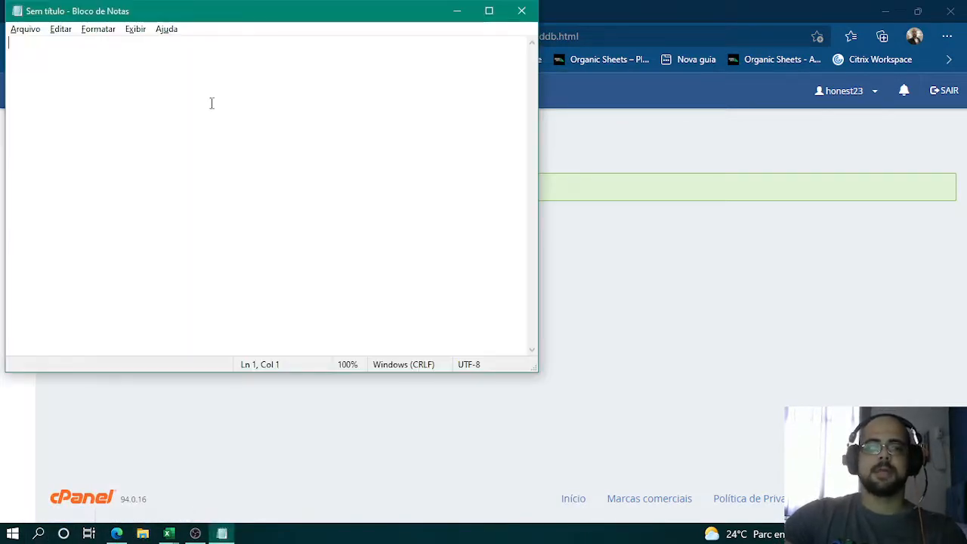
{"action": "type", "text": "Ban"}
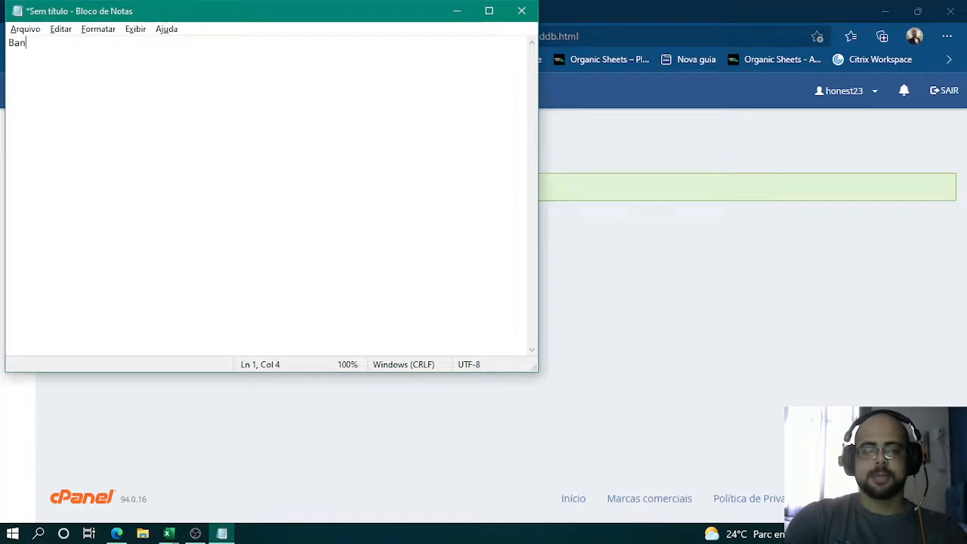
{"action": "type", "text": "co de cados:"}
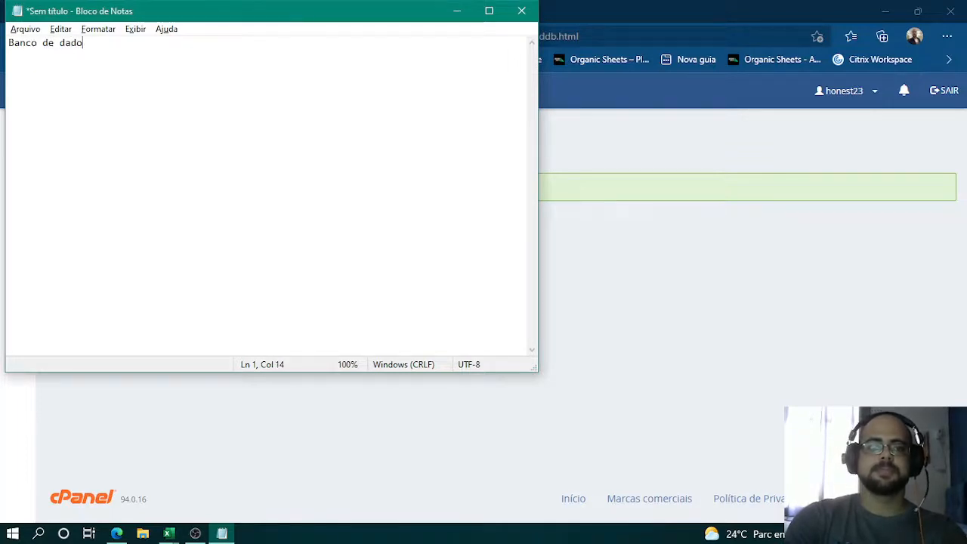
{"action": "key", "text": "ctrl+v"}
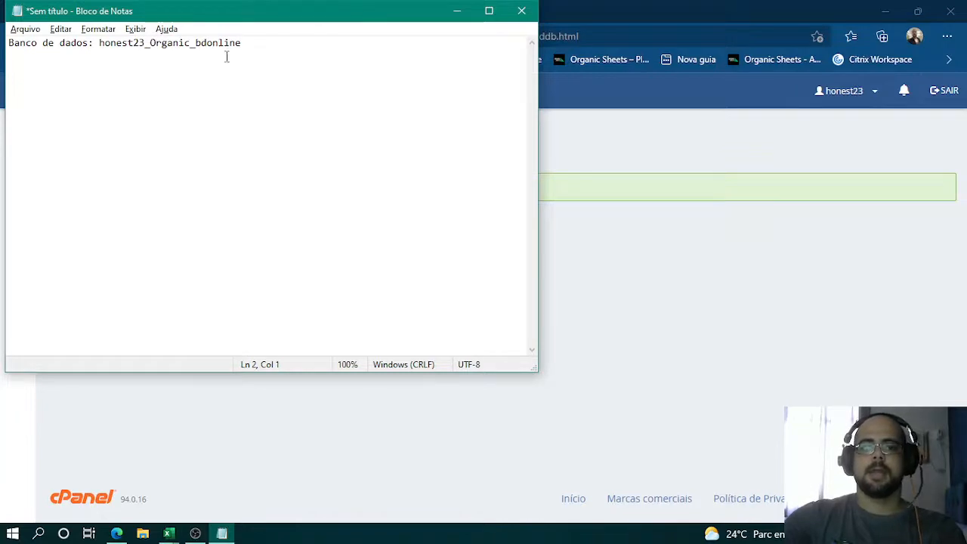
- Return to the MySQL databases page in cPanel and review the current databases, the new-user form and the add-user-to-database options
{"action": "left_click", "coordinate": [634, 256]}
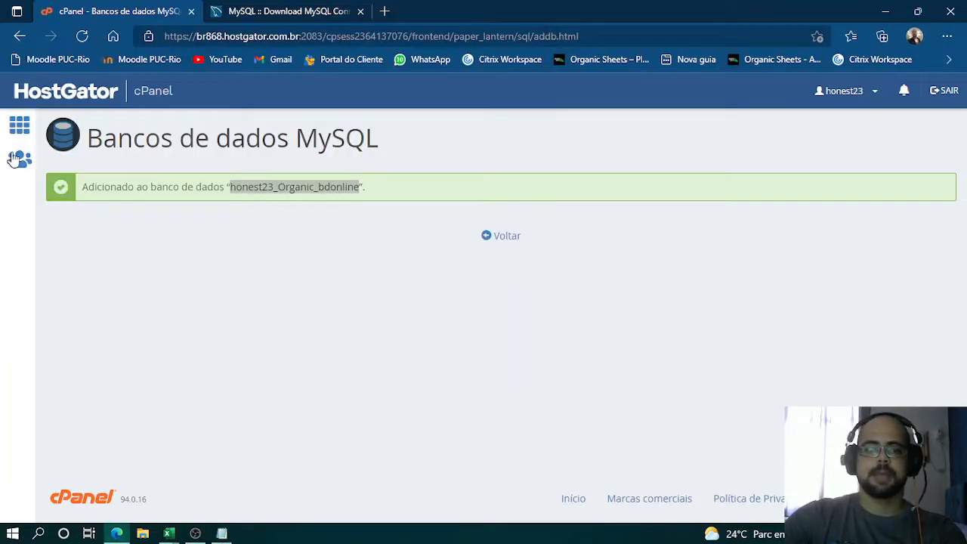
{"action": "left_click", "coordinate": [502, 237]}
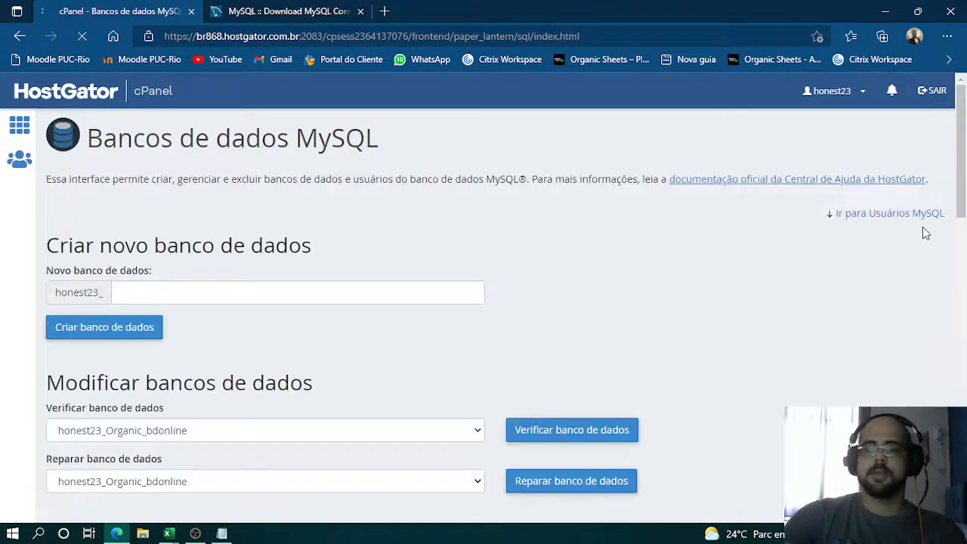
{"action": "scroll", "coordinate": [392, 347], "scroll_direction": "down", "scroll_amount": 2}
{"action": "scroll", "coordinate": [370, 358], "scroll_direction": "up", "scroll_amount": 1}
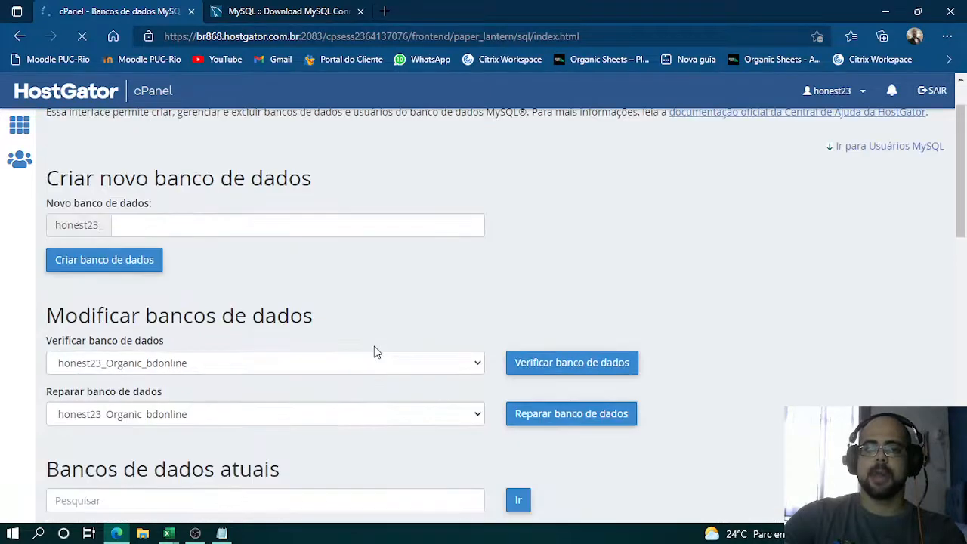
{"action": "scroll", "coordinate": [375, 352], "scroll_direction": "down", "scroll_amount": 2}
{"action": "scroll", "coordinate": [189, 211], "scroll_direction": "down", "scroll_amount": 1}
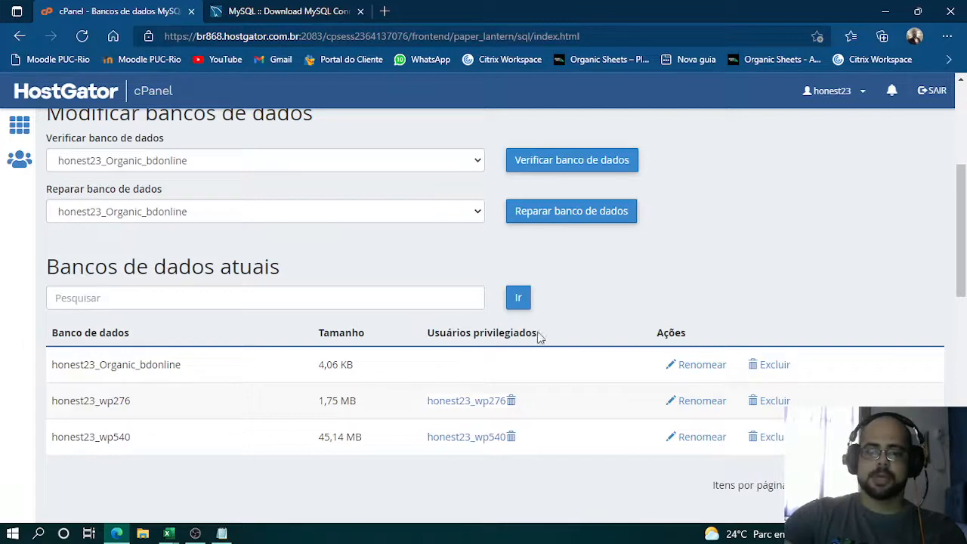
{"action": "scroll", "coordinate": [547, 336], "scroll_direction": "down", "scroll_amount": 3}
{"action": "scroll", "coordinate": [204, 362], "scroll_direction": "down", "scroll_amount": 2}
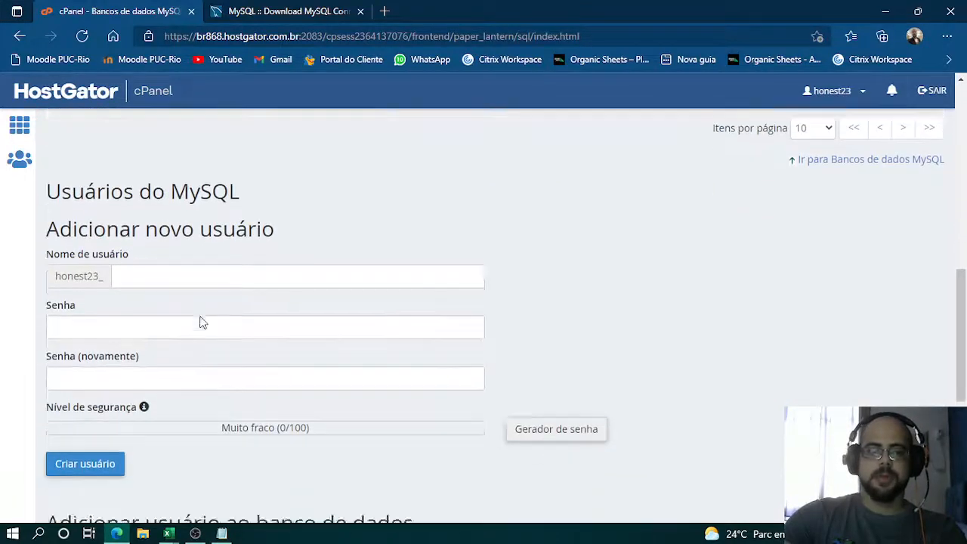
{"action": "scroll", "coordinate": [185, 313], "scroll_direction": "down", "scroll_amount": 3}
{"action": "scroll", "coordinate": [213, 274], "scroll_direction": "up", "scroll_amount": 1}
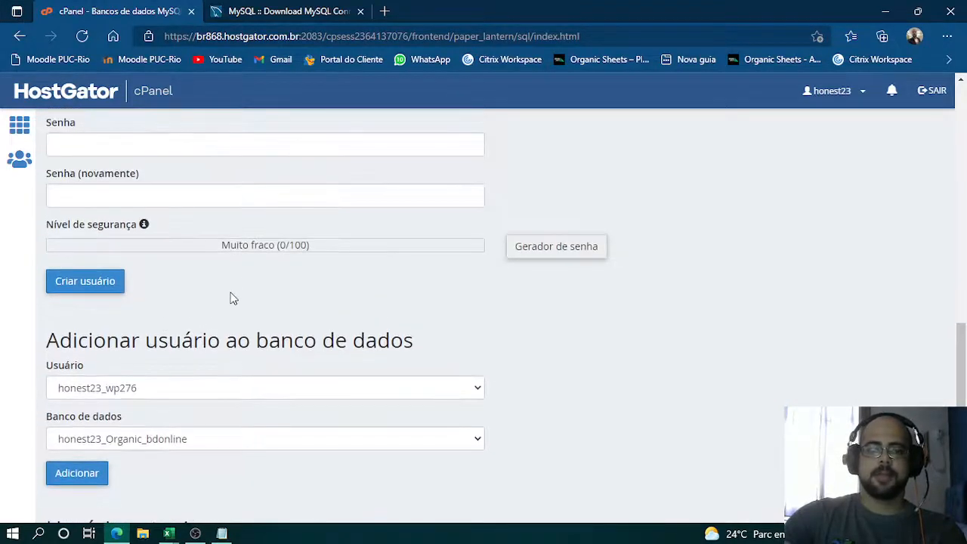
{"action": "scroll", "coordinate": [237, 339], "scroll_direction": "down", "scroll_amount": 1}
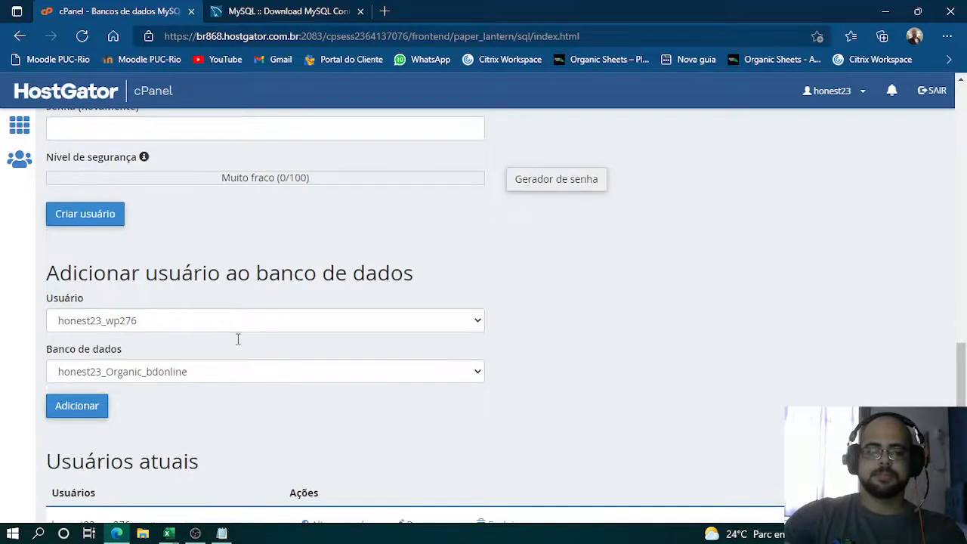
{"action": "left_click", "coordinate": [277, 326]}
{"action": "left_click", "coordinate": [280, 324]}
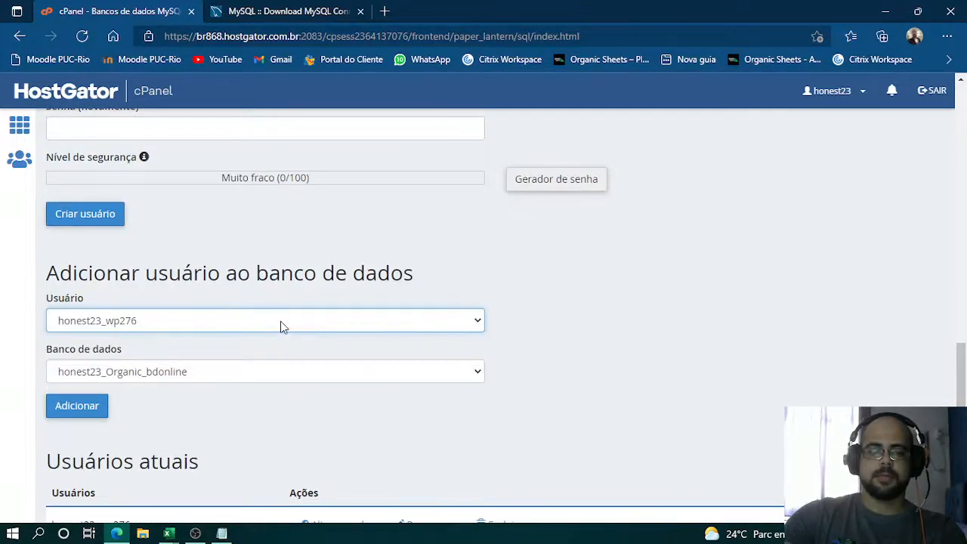
{"action": "scroll", "coordinate": [199, 313], "scroll_direction": "up", "scroll_amount": 3}
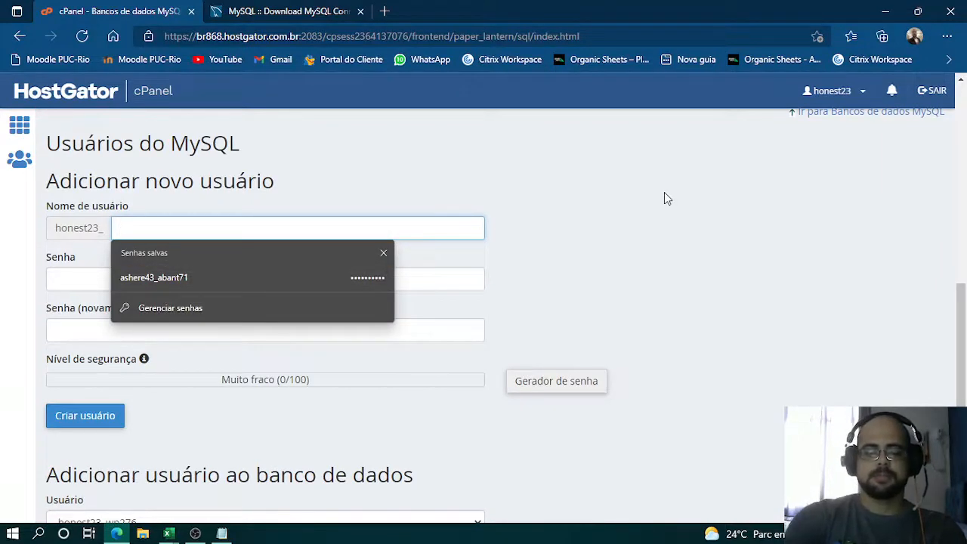
{"action": "type", "text": "usuario"}
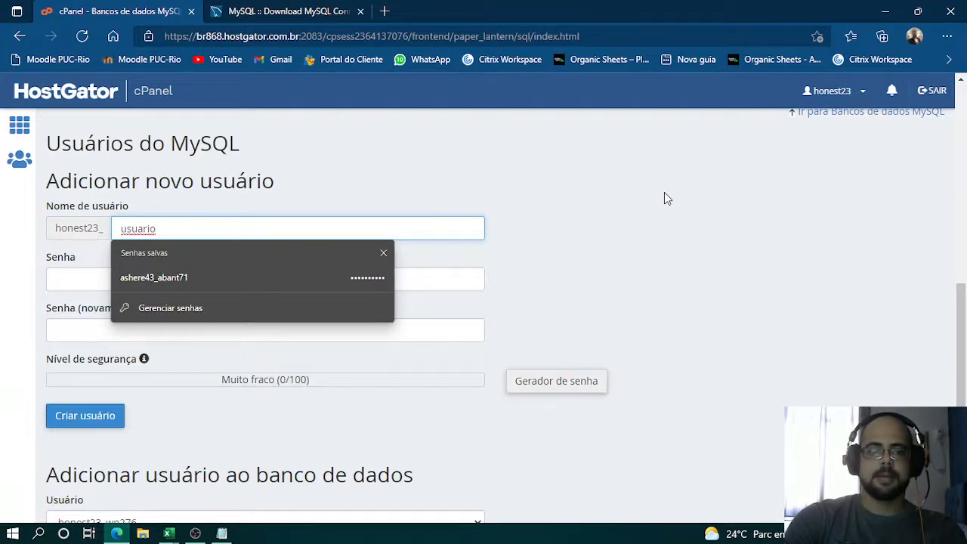
{"action": "key", "text": "BackSpace"}
{"action": "key", "text": "BackSpace"}
{"action": "key", "text": "BackSpace"}
{"action": "key", "text": "BackSpace"}
{"action": "key", "text": "BackSpace"}
{"action": "key", "text": "BackSpace"}
{"action": "key", "text": "BackSpace"}
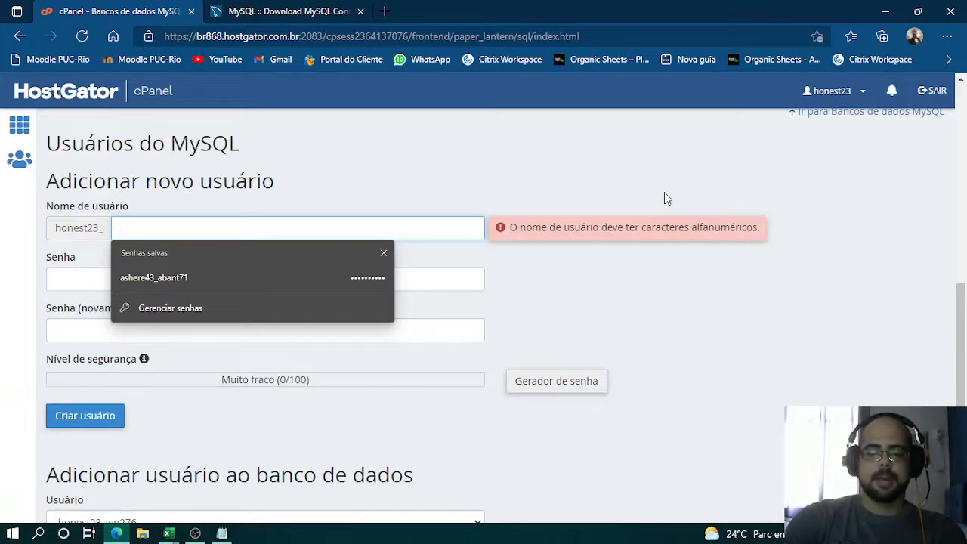
- Enter upadrao as the new MySQL user's name after the account prefix
{"action": "type", "text": "upada"}
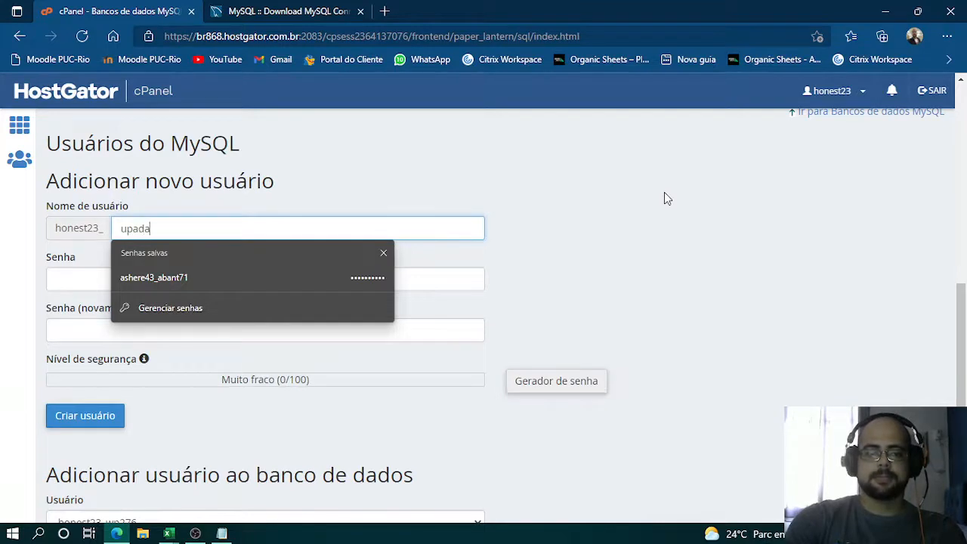
{"action": "key", "text": "BackSpace"}
{"action": "type", "text": "rao"}
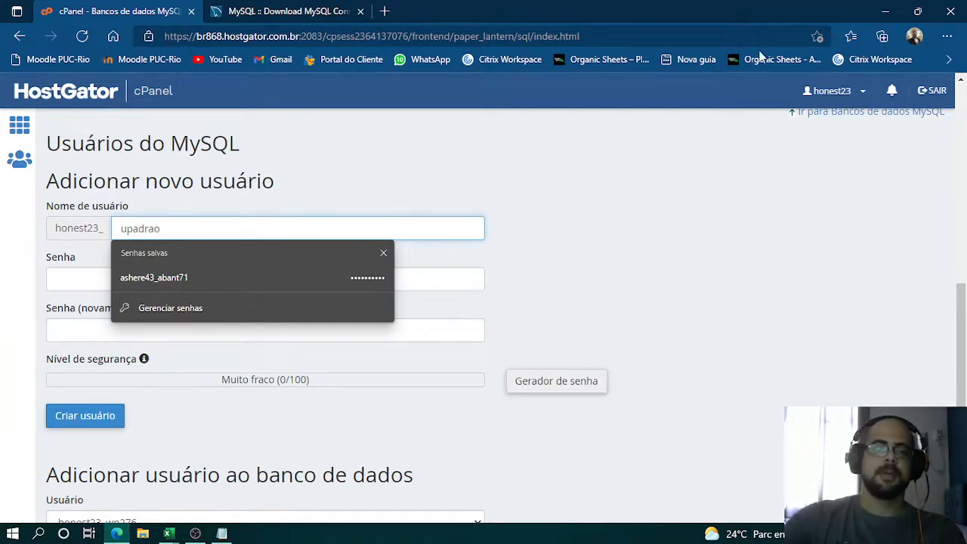
{"action": "left_click", "coordinate": [597, 262]}
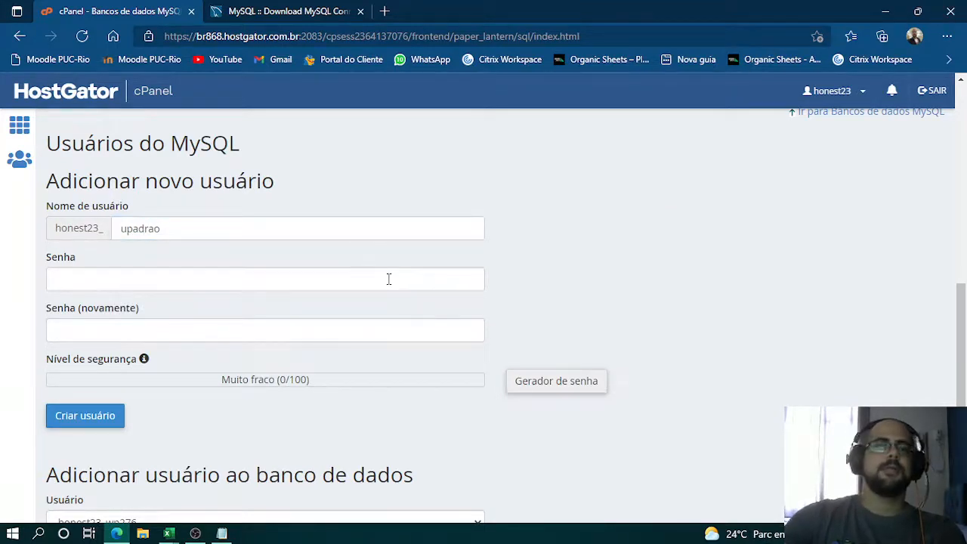
- Enter a password for the new MySQL user and reveal it to check it
{"action": "left_click", "coordinate": [347, 278]}
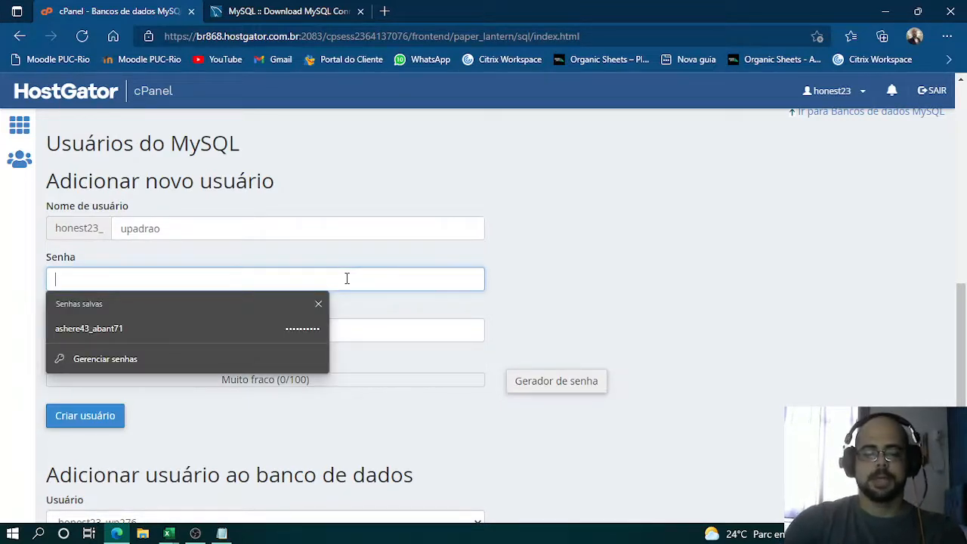
{"action": "type", "text": "•••"}
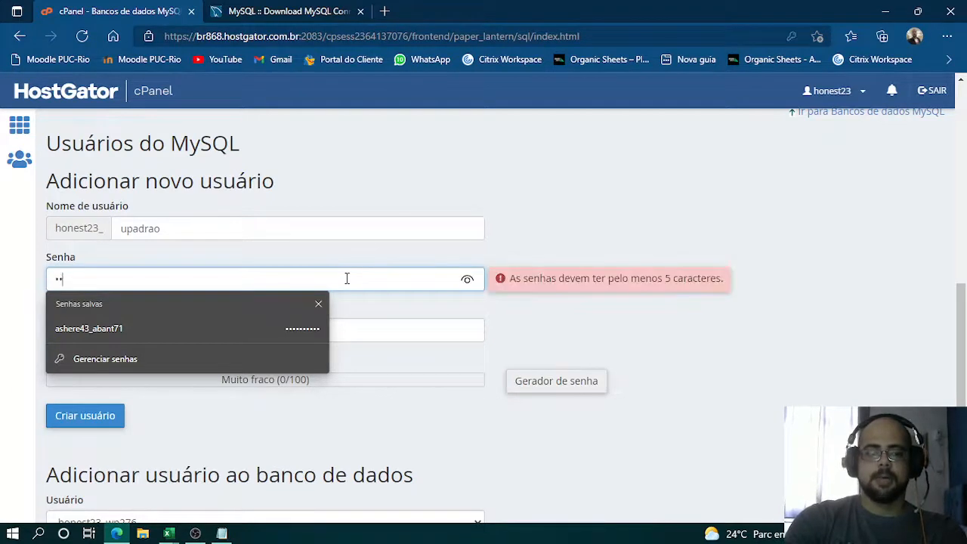
{"action": "type", "text": "••••••••"}
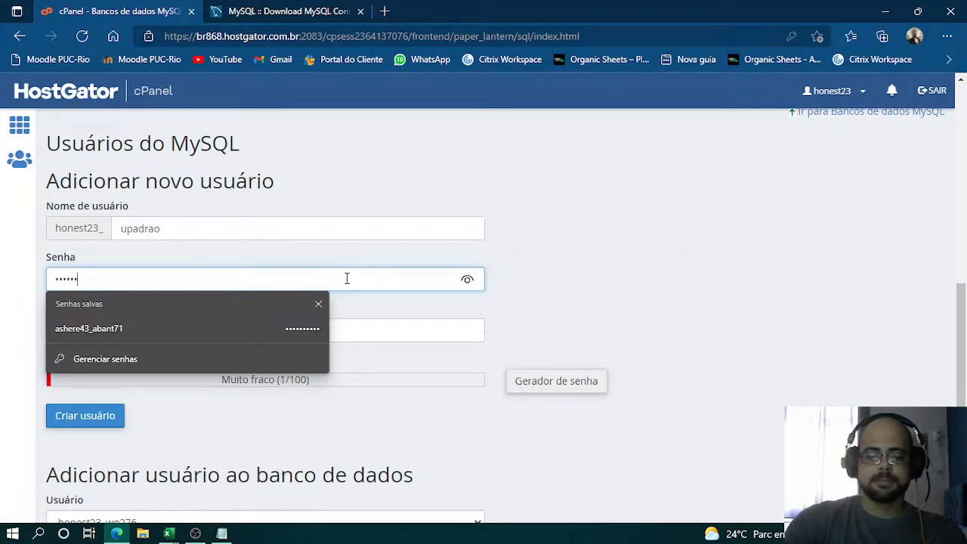
{"action": "type", "text": "•••"}
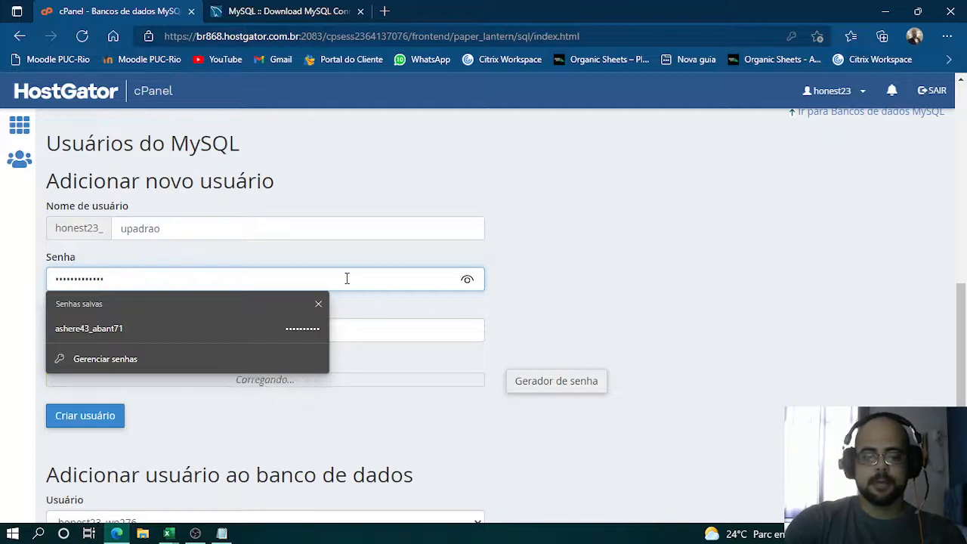
{"action": "type", "text": "•••"}
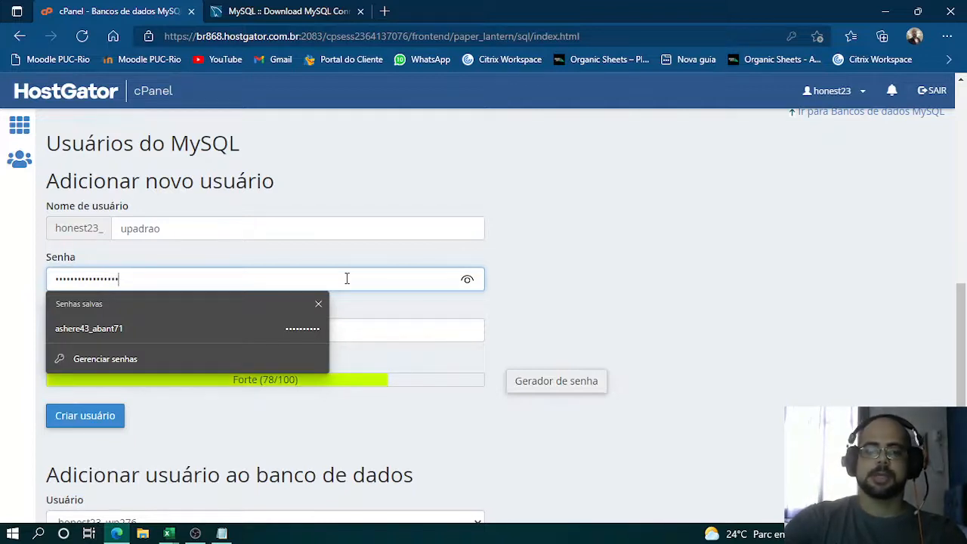
{"action": "left_click", "coordinate": [469, 278]}
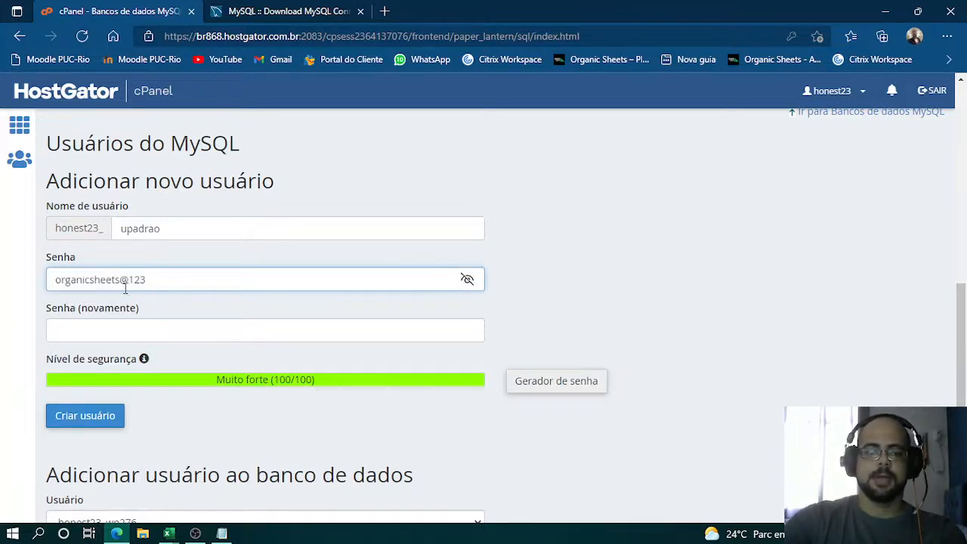
- Copy the new user's password into the password confirmation field
{"action": "left_click_drag", "start_coordinate": [179, 287], "coordinate": [89, 280]}
{"action": "key", "text": "ctrl+a"}
{"action": "key", "text": "ctrl+c"}
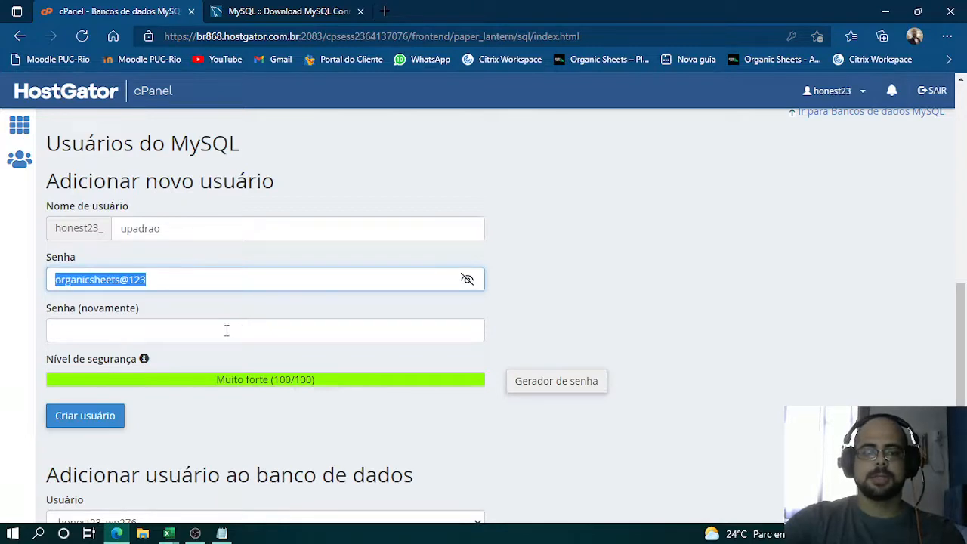
{"action": "left_click", "coordinate": [254, 328]}
{"action": "key", "text": "ctrl+v"}
{"action": "left_click", "coordinate": [463, 330]}
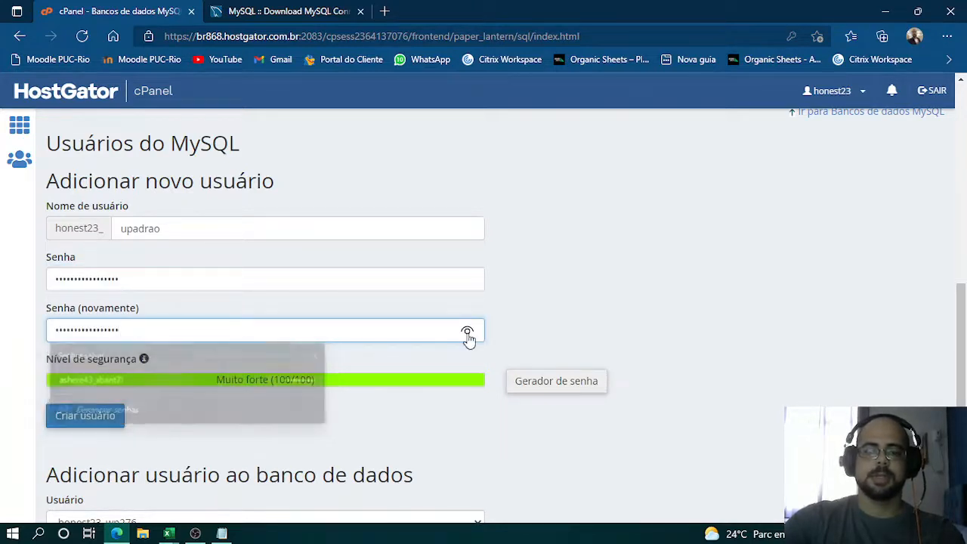
{"action": "left_click", "coordinate": [362, 285]}
- Switch to Notepad and record the copied user password on the second line after the label "Senha:"
{"action": "key", "text": "alt+Tab"}
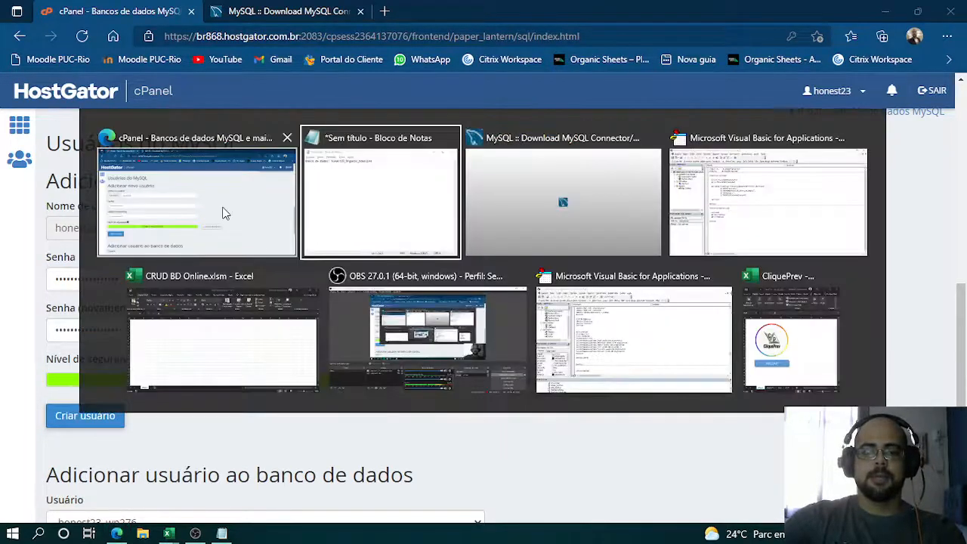
{"action": "type", "text": "S"}
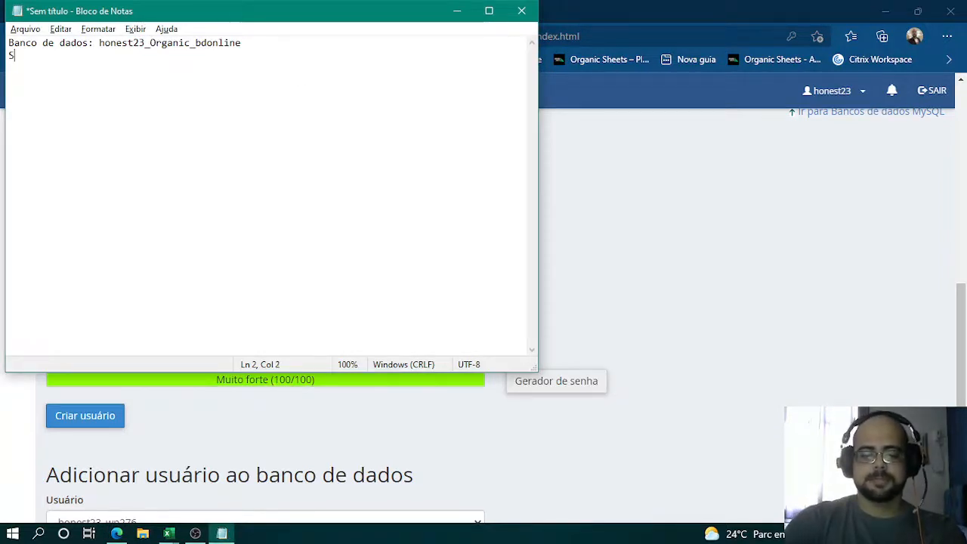
{"action": "type", "text": "enha:"}
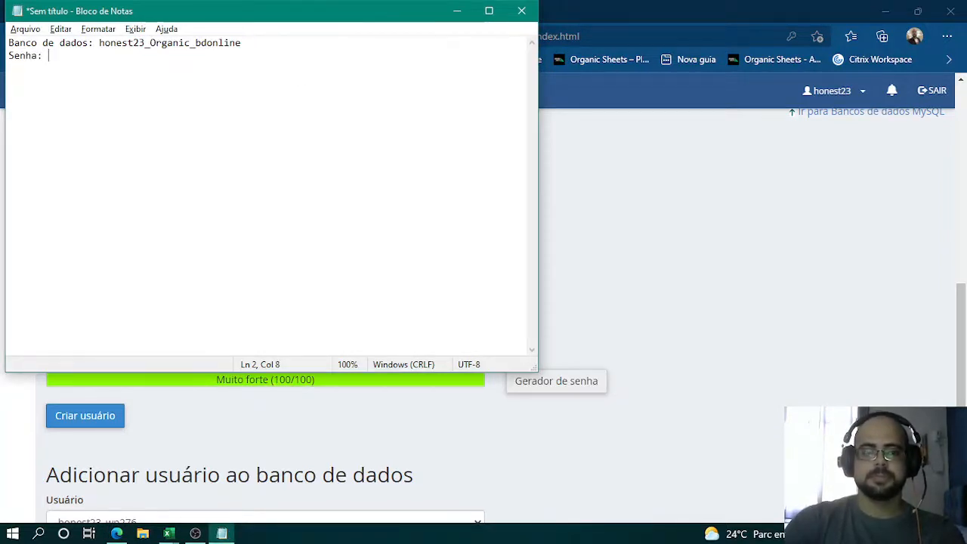
{"action": "key", "text": "ctrl+v"}
- Return to cPanel, create the MySQL user upadrao and select its full prefixed name in the success message
{"action": "key", "text": "alt+Tab"}
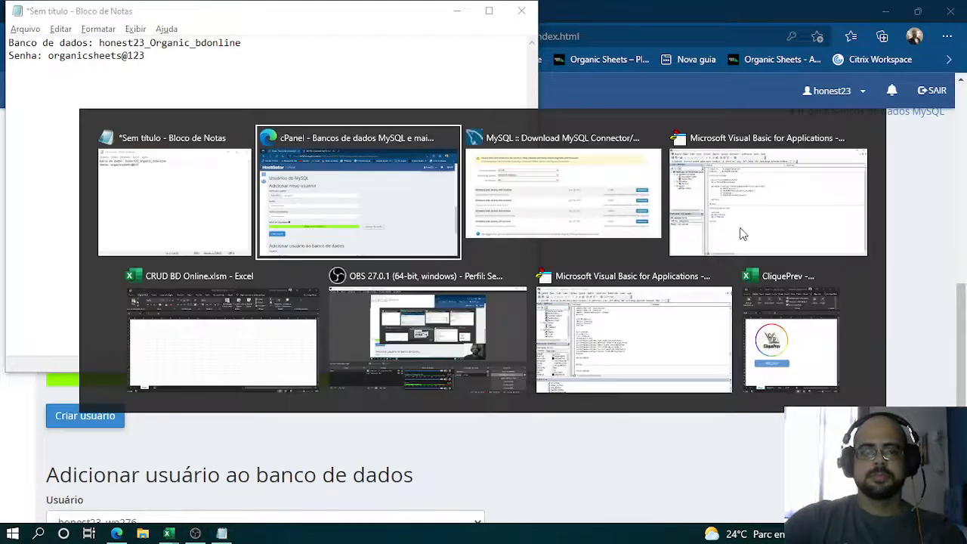
{"action": "left_click", "coordinate": [357, 320]}
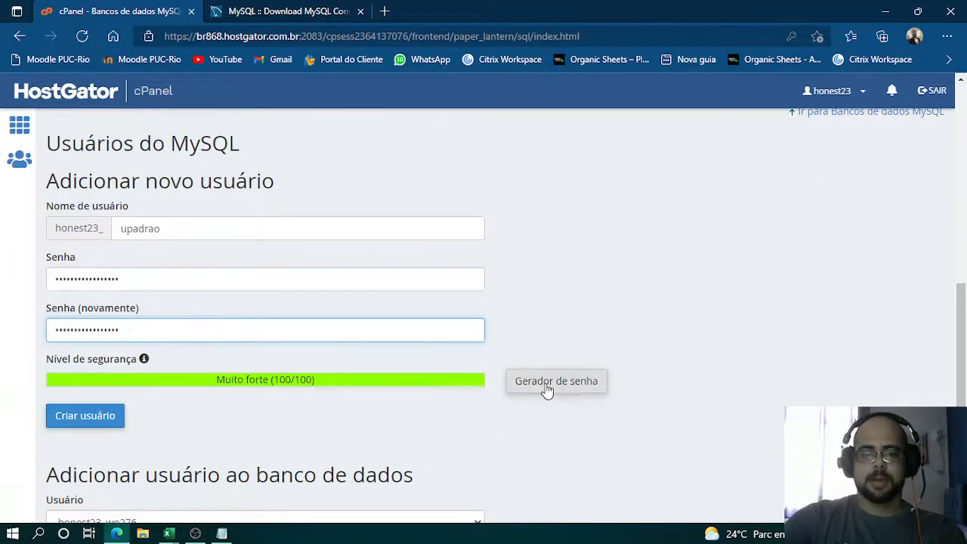
{"action": "left_click", "coordinate": [87, 418]}
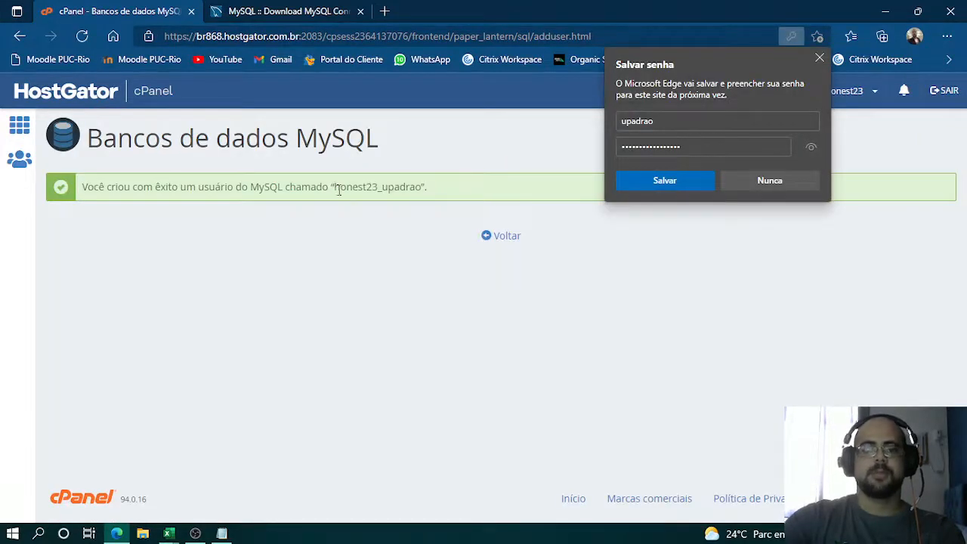
{"action": "double_click", "coordinate": [353, 189]}
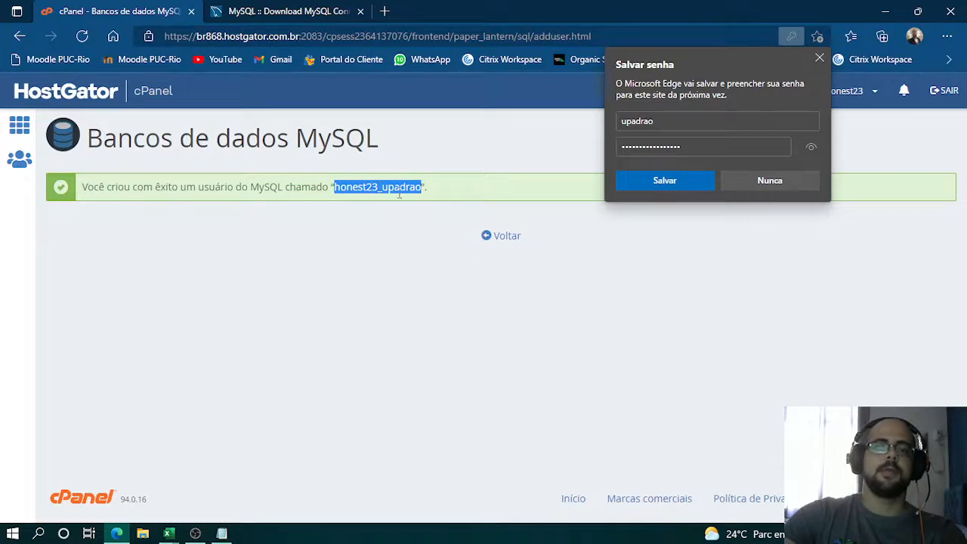
{"action": "key", "text": "alt+Tab"}
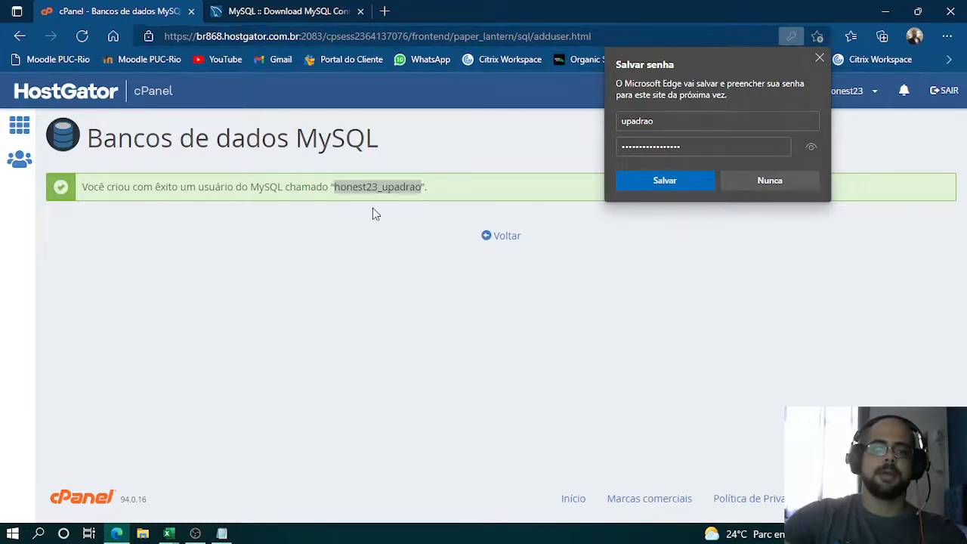
{"action": "key", "text": "alt+Tab"}
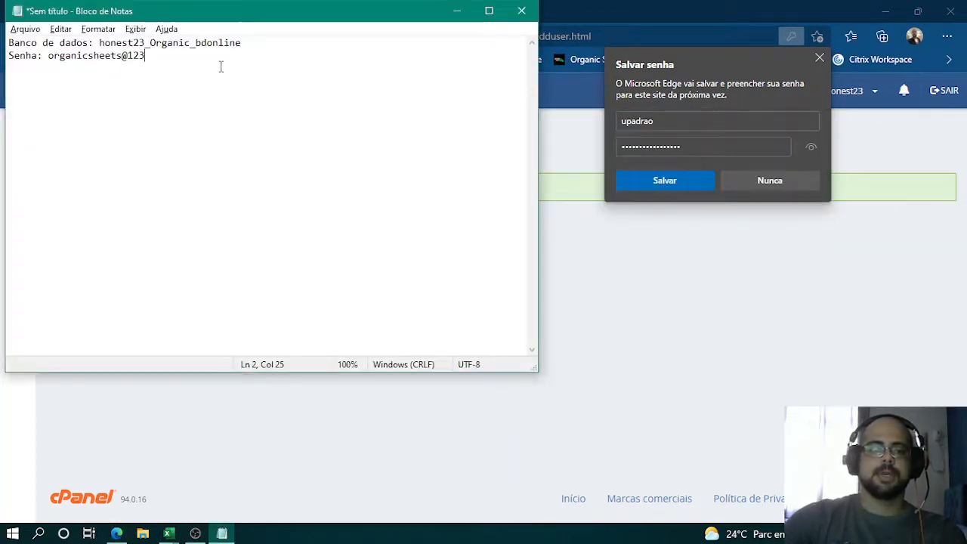
{"action": "key", "text": "Return"}
{"action": "type", "text": "Usu"}
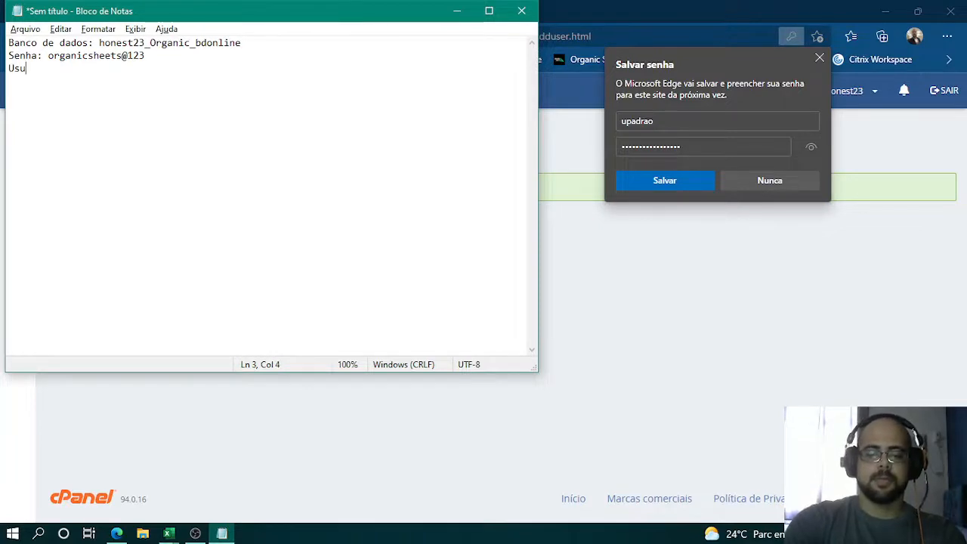
{"action": "type", "text": "ario"}
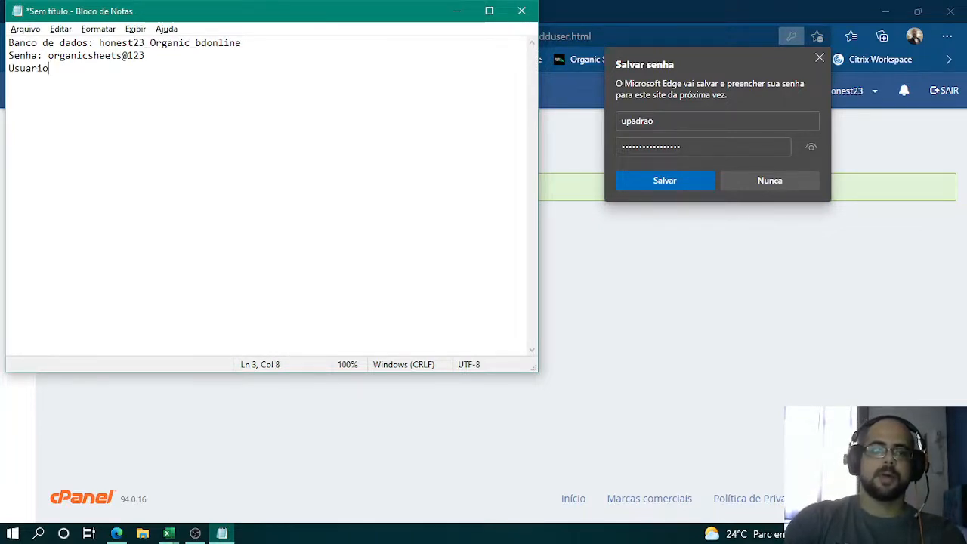
{"action": "type", "text": ":"}
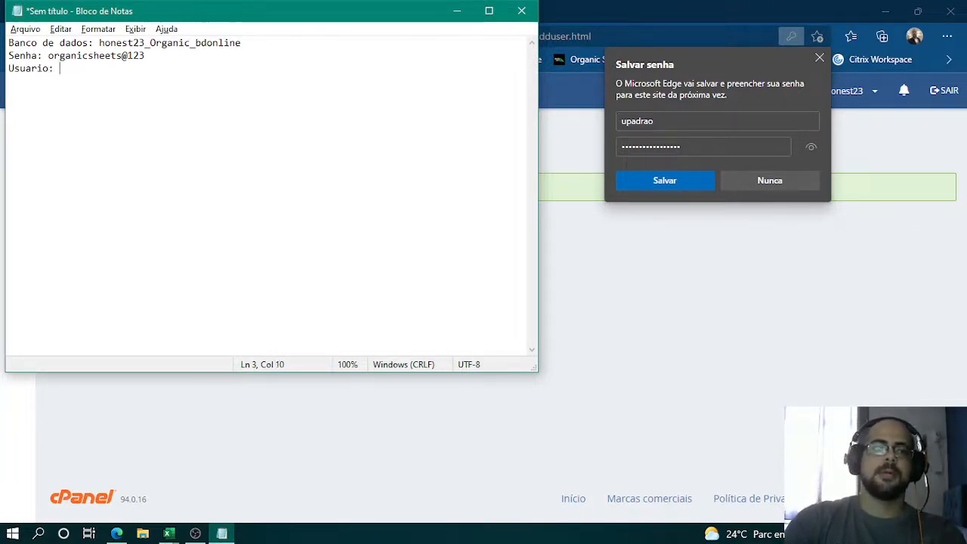
{"action": "key", "text": "ctrl+v"}
- Return to cPanel's MySQL databases page and add user honest23_upadrao to the database honest23_Organic_bdonline
{"action": "left_click", "coordinate": [647, 355]}
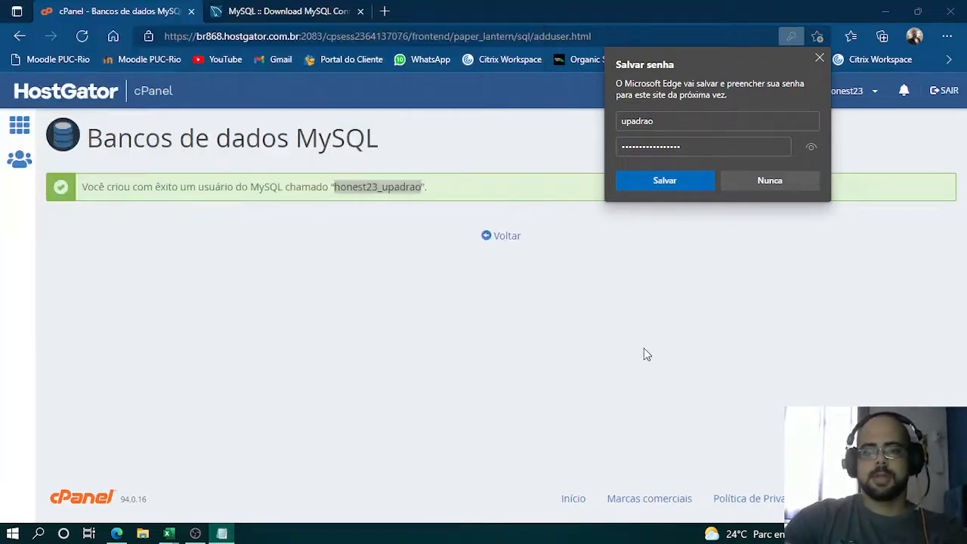
{"action": "left_click", "coordinate": [503, 235]}
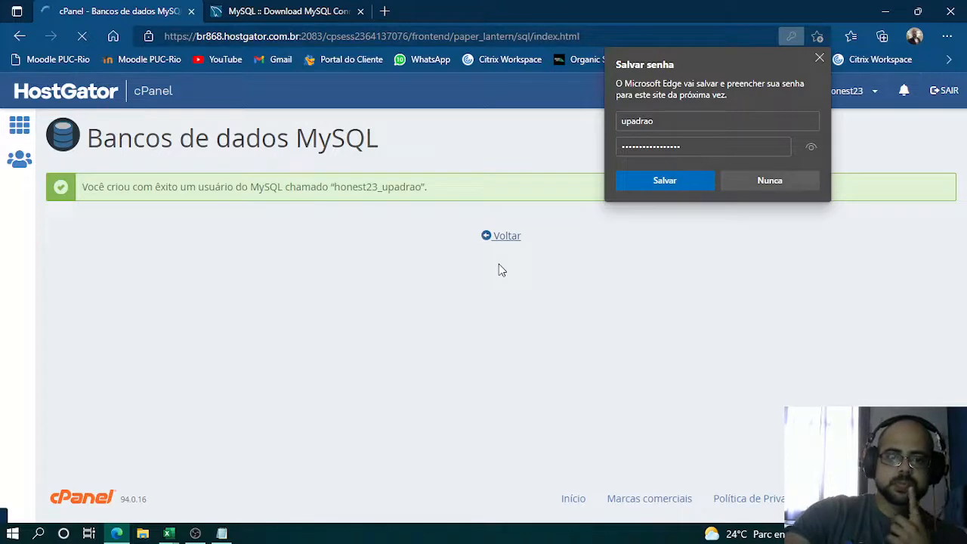
{"action": "scroll", "coordinate": [423, 323], "scroll_direction": "down", "scroll_amount": 3}
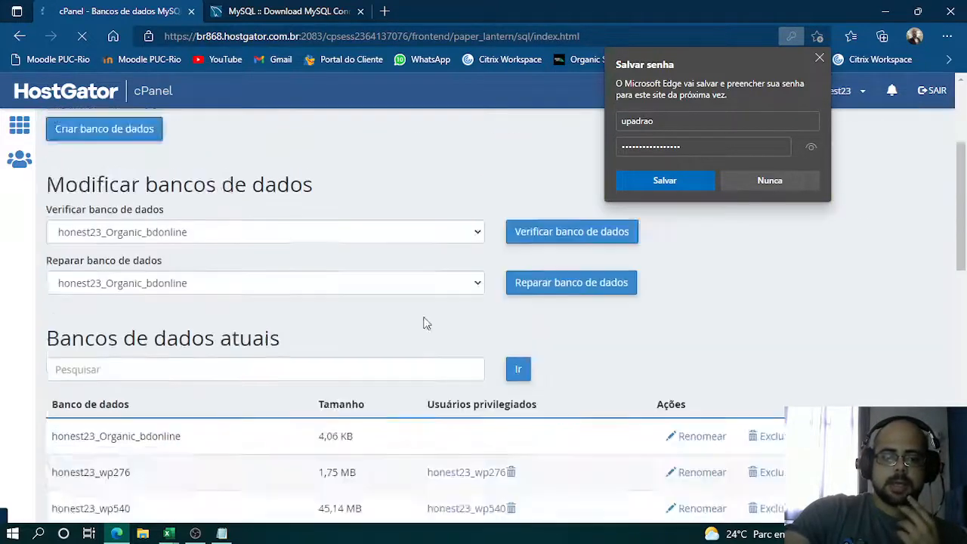
{"action": "scroll", "coordinate": [423, 323], "scroll_direction": "down", "scroll_amount": 8}
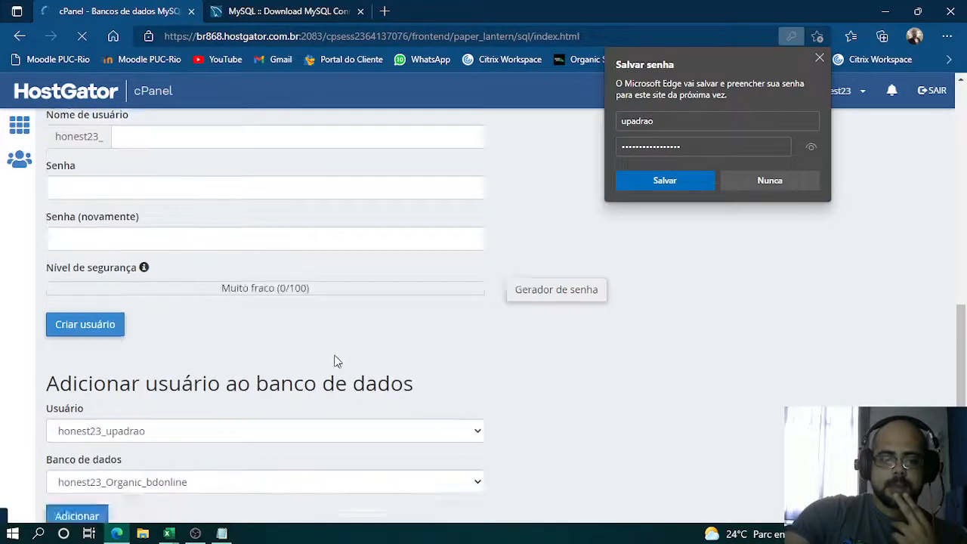
{"action": "scroll", "coordinate": [336, 361], "scroll_direction": "down", "scroll_amount": 4}
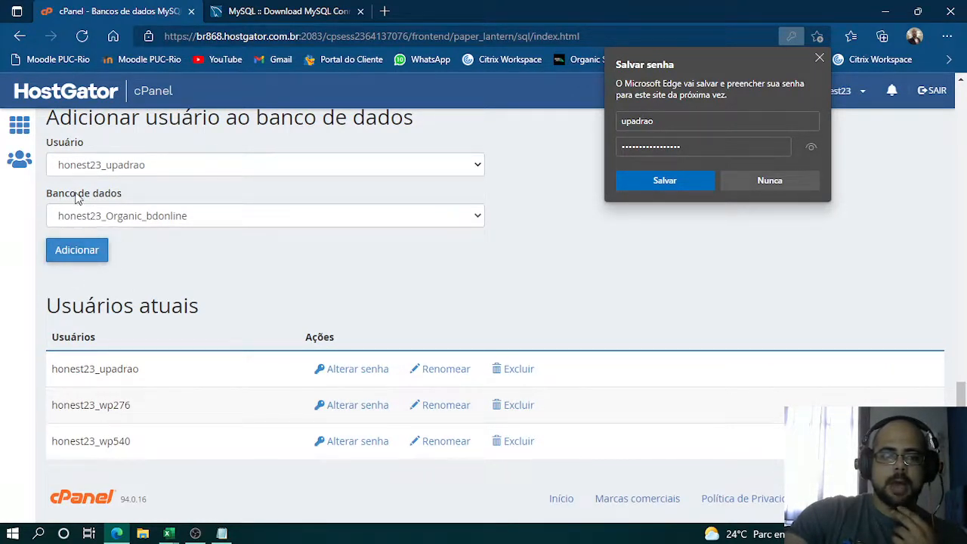
{"action": "left_click", "coordinate": [169, 216]}
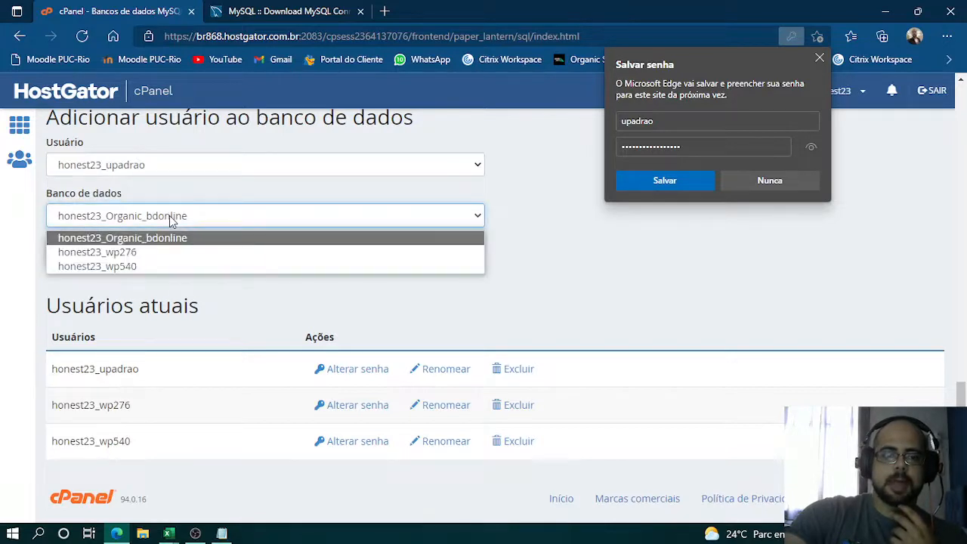
{"action": "left_click", "coordinate": [148, 240]}
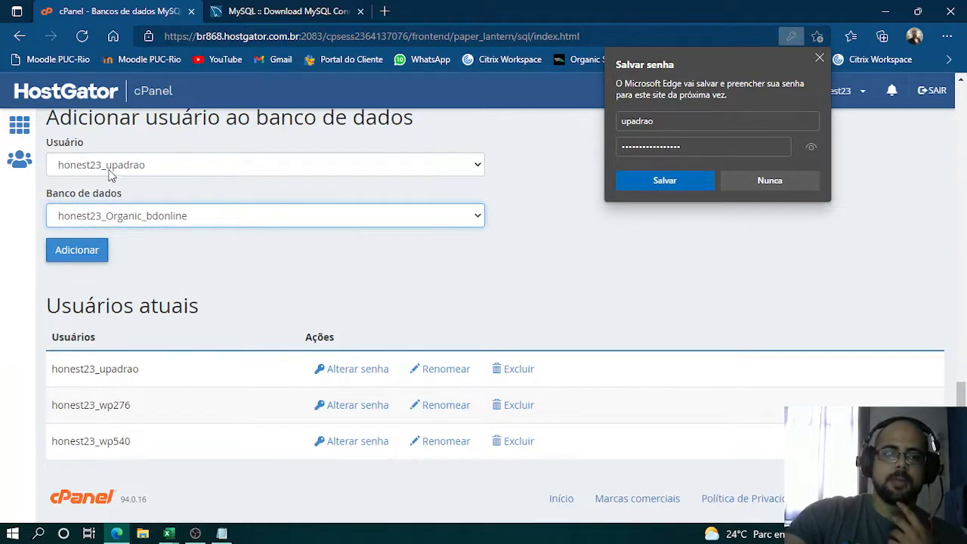
{"action": "left_click", "coordinate": [139, 169]}
{"action": "left_click", "coordinate": [446, 278]}
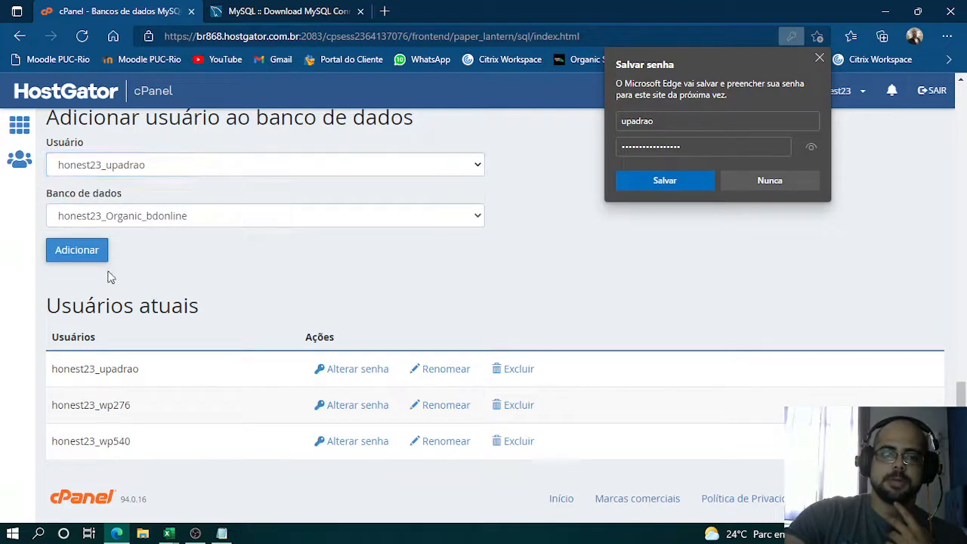
{"action": "left_click", "coordinate": [88, 257]}
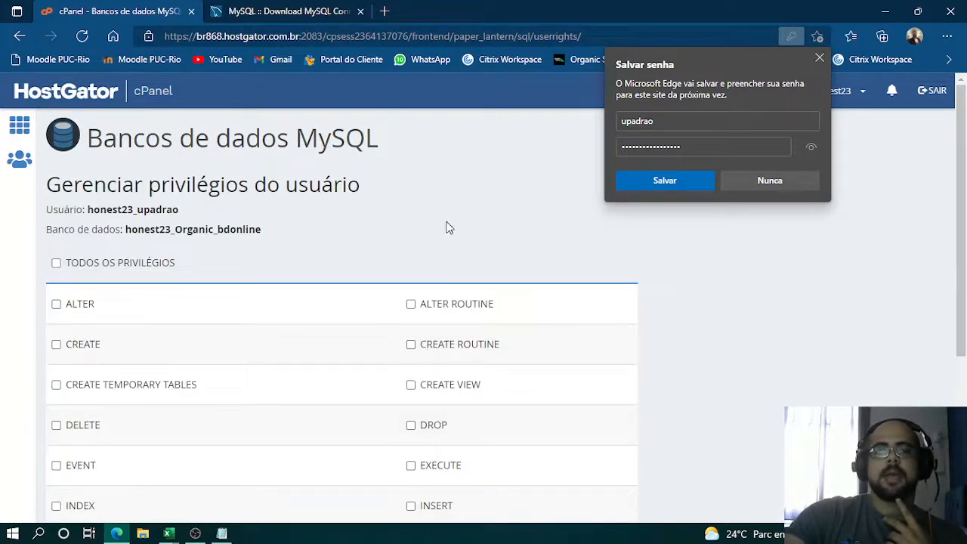
- Grant the user all privileges on the database, save the changes and dismiss the browser's offer to save the password
{"action": "scroll", "coordinate": [282, 324], "scroll_direction": "down", "scroll_amount": 3}
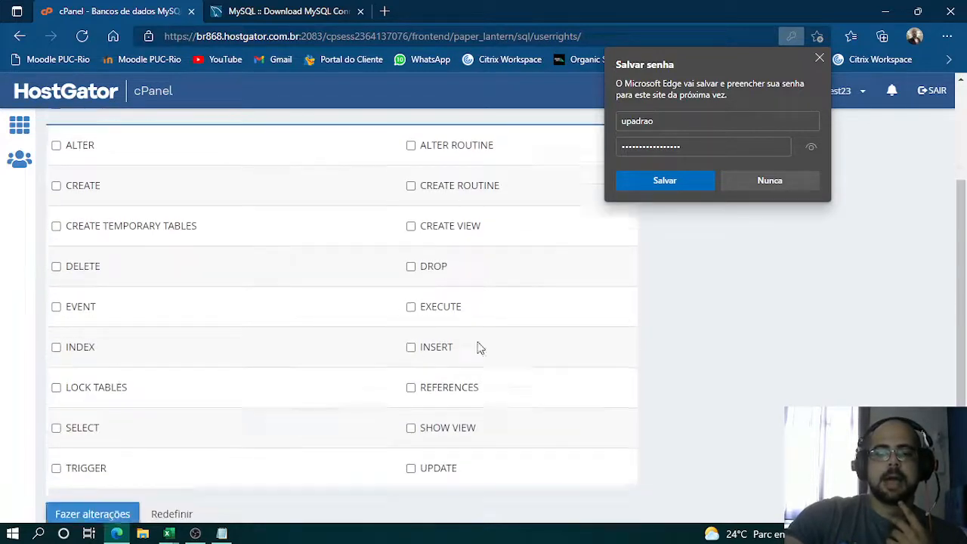
{"action": "scroll", "coordinate": [351, 315], "scroll_direction": "up", "scroll_amount": 2}
{"action": "scroll", "coordinate": [354, 315], "scroll_direction": "up", "scroll_amount": 1}
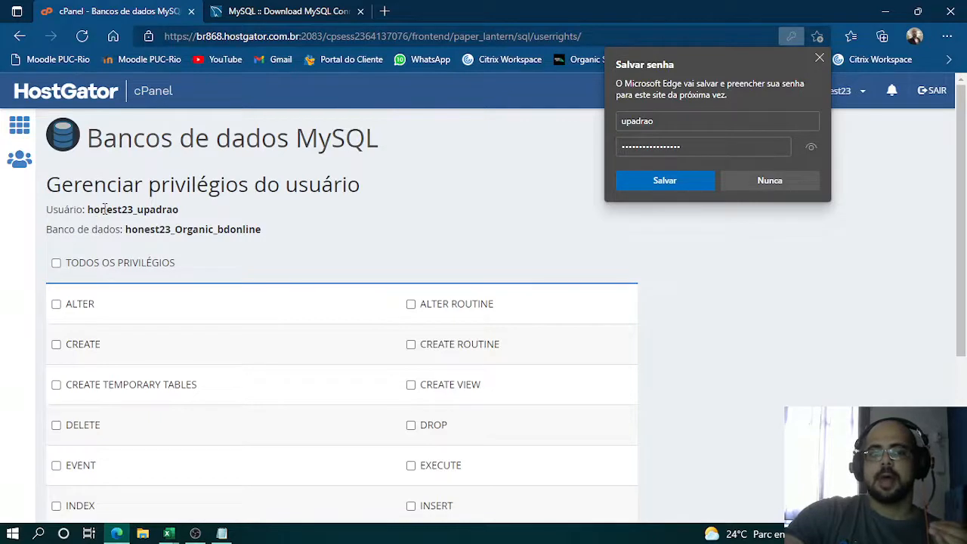
{"action": "left_click_drag", "start_coordinate": [99, 210], "coordinate": [147, 210]}
{"action": "double_click", "coordinate": [158, 209]}
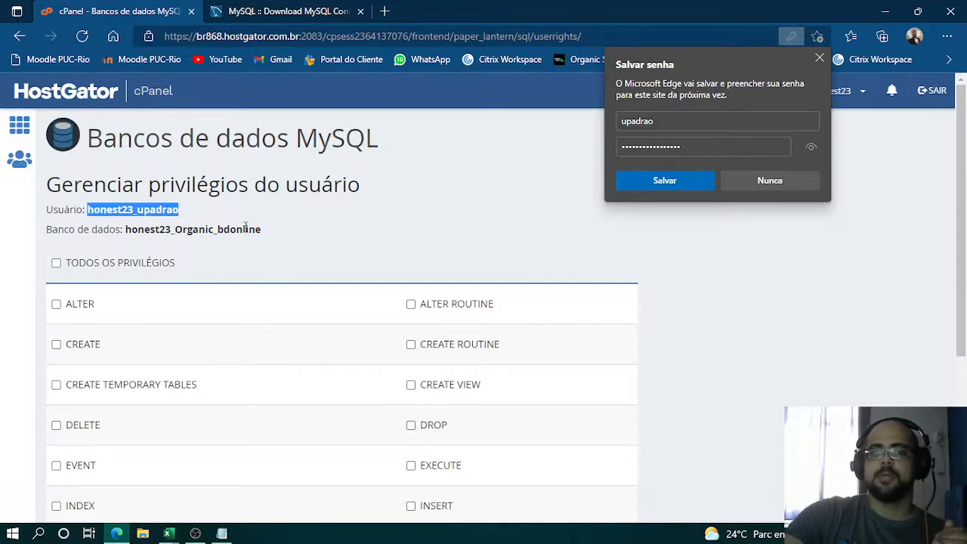
{"action": "double_click", "coordinate": [213, 228]}
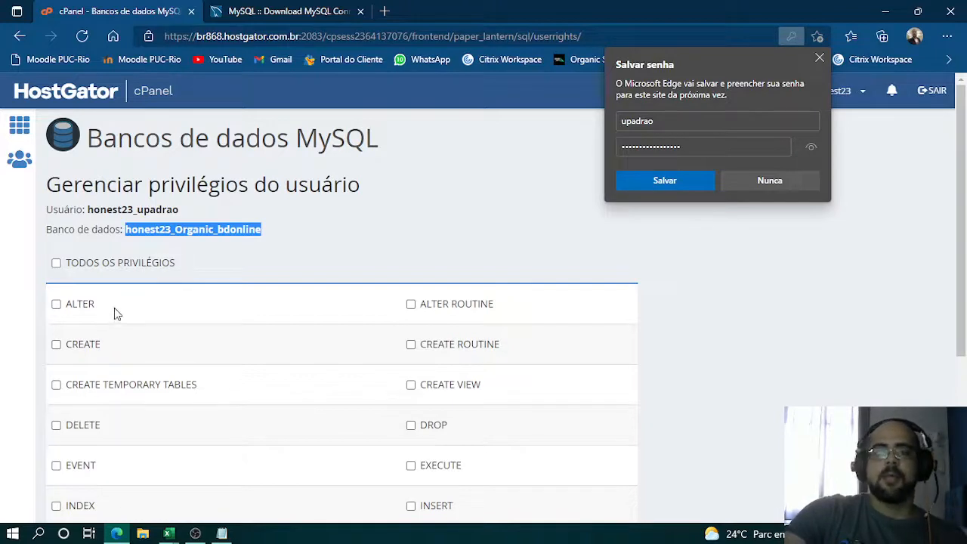
{"action": "scroll", "coordinate": [419, 330], "scroll_direction": "down", "scroll_amount": 2}
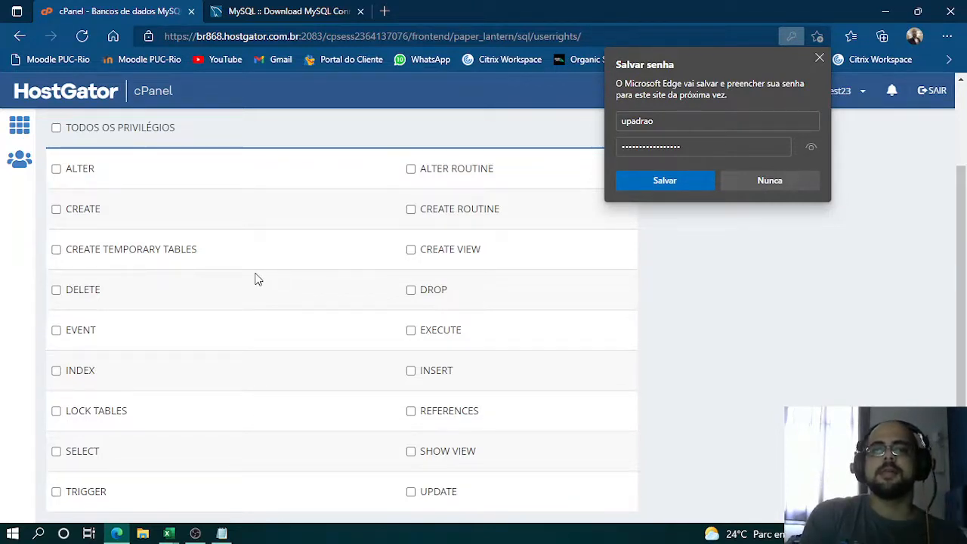
{"action": "left_click", "coordinate": [56, 127]}
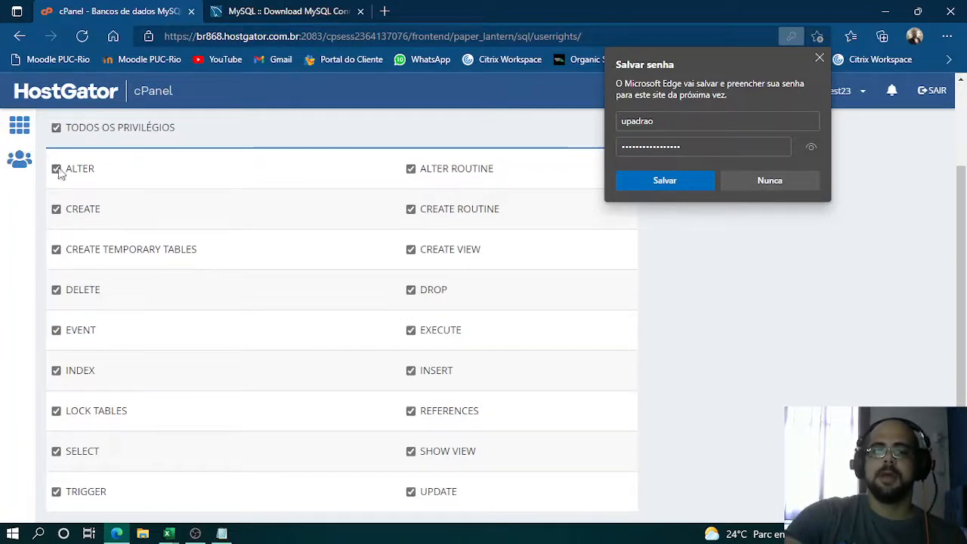
{"action": "scroll", "coordinate": [570, 293], "scroll_direction": "down", "scroll_amount": 2}
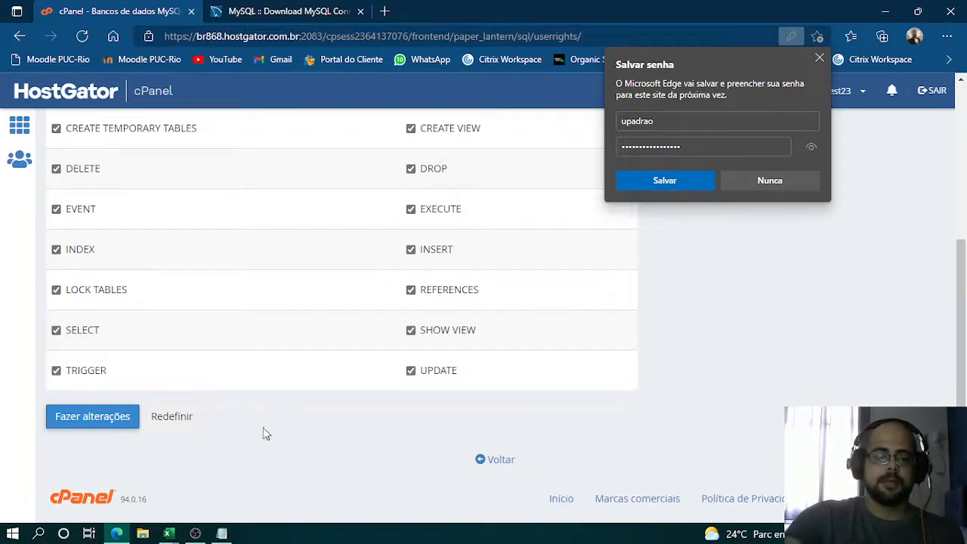
{"action": "left_click", "coordinate": [66, 417]}
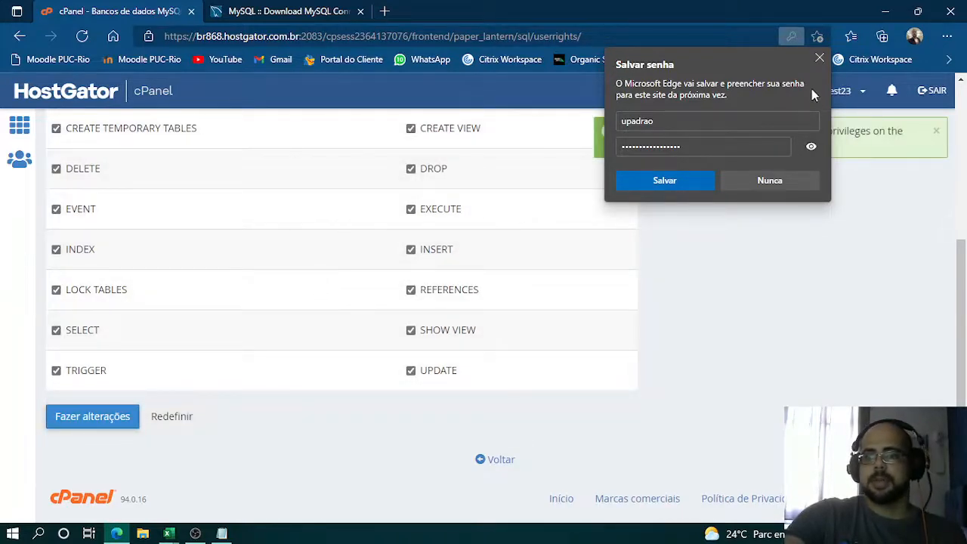
{"action": "left_click", "coordinate": [819, 59]}
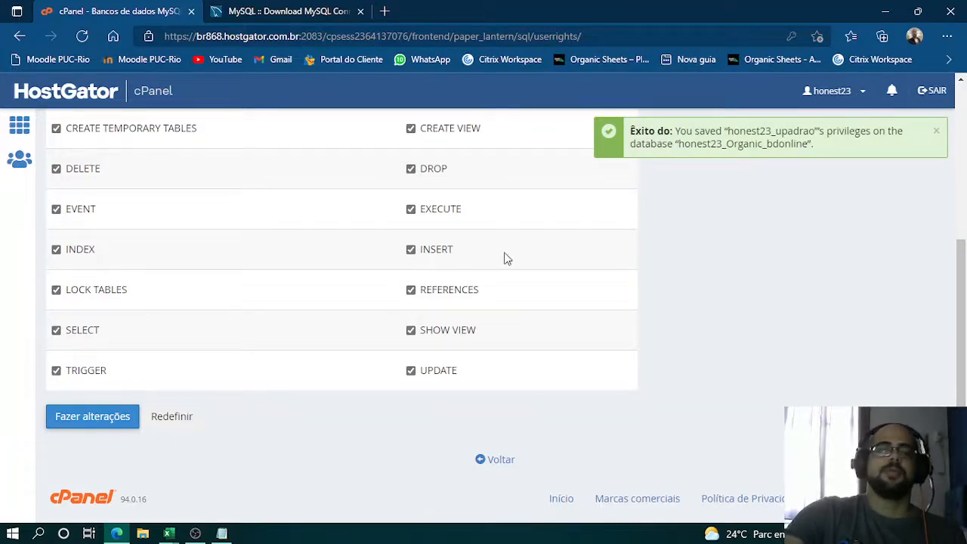
- Go back to the MySQL databases overview and check the privileged users of each database and the current user list
{"action": "scroll", "coordinate": [302, 422], "scroll_direction": "up", "scroll_amount": 3}
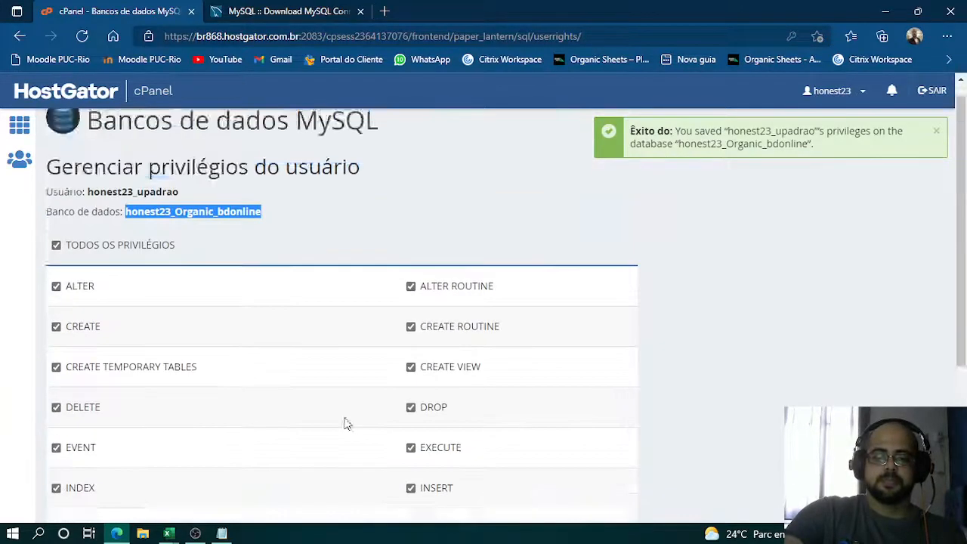
{"action": "scroll", "coordinate": [345, 421], "scroll_direction": "down", "scroll_amount": 3}
{"action": "left_click", "coordinate": [497, 460]}
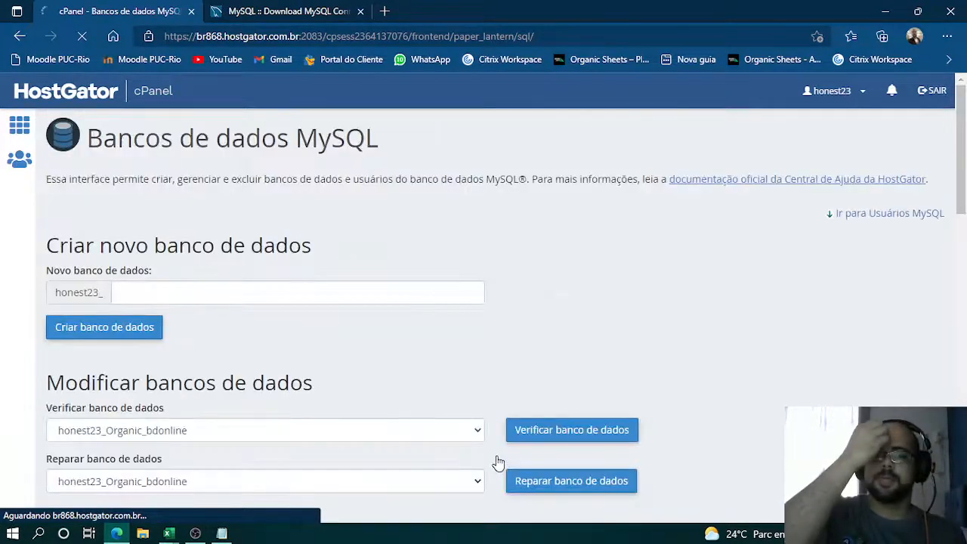
{"action": "scroll", "coordinate": [540, 354], "scroll_direction": "down", "scroll_amount": 3}
{"action": "scroll", "coordinate": [540, 315], "scroll_direction": "down", "scroll_amount": 2}
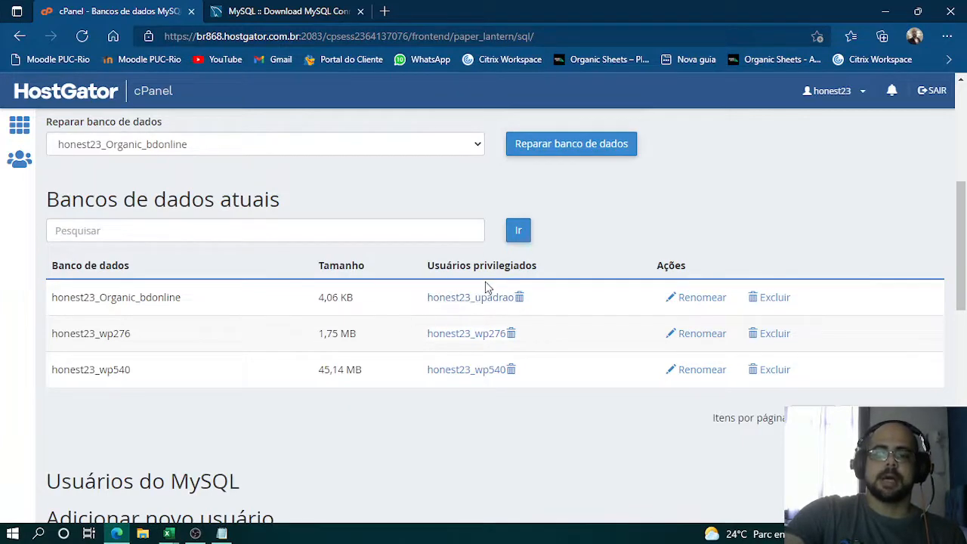
{"action": "scroll", "coordinate": [486, 288], "scroll_direction": "down", "scroll_amount": 4}
{"action": "scroll", "coordinate": [453, 279], "scroll_direction": "up", "scroll_amount": 2}
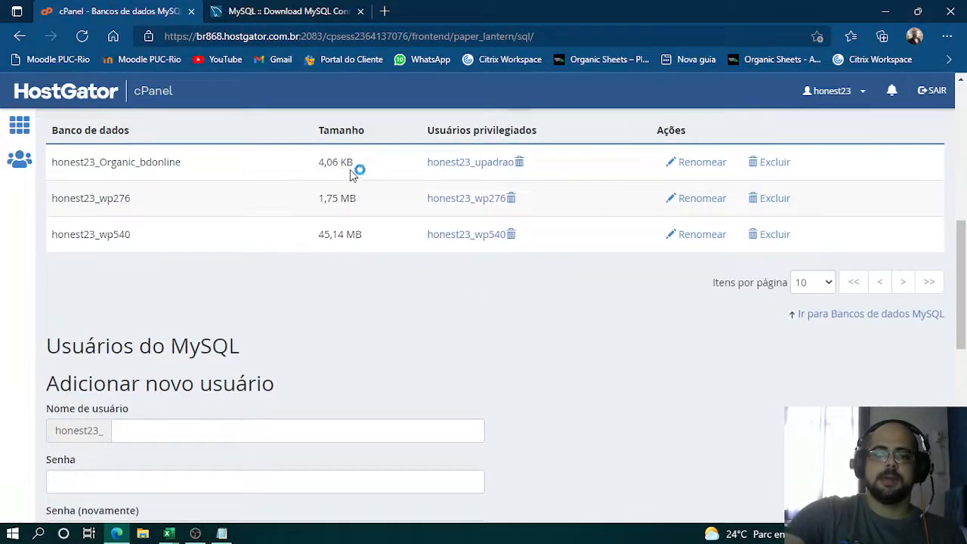
{"action": "scroll", "coordinate": [356, 199], "scroll_direction": "down", "scroll_amount": 8}
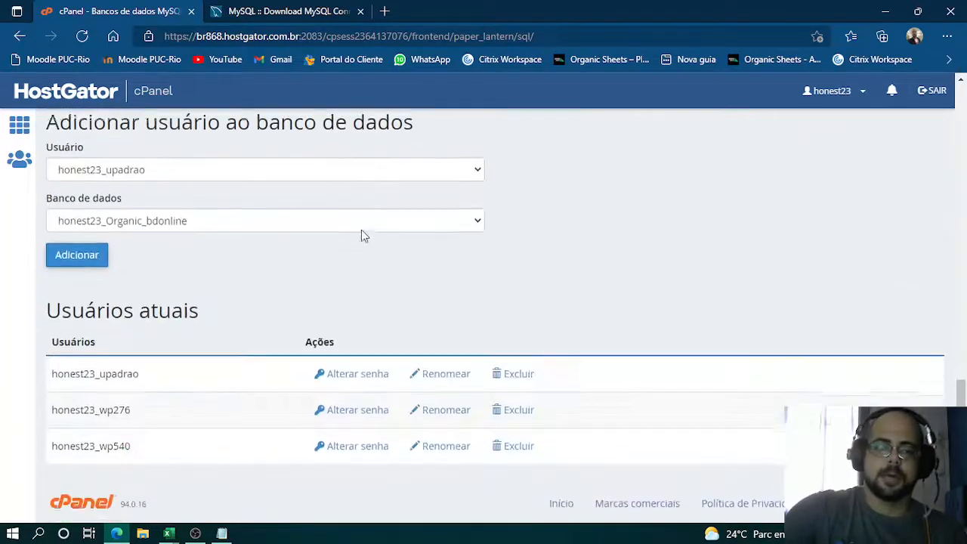
{"action": "scroll", "coordinate": [373, 272], "scroll_direction": "up", "scroll_amount": 15}
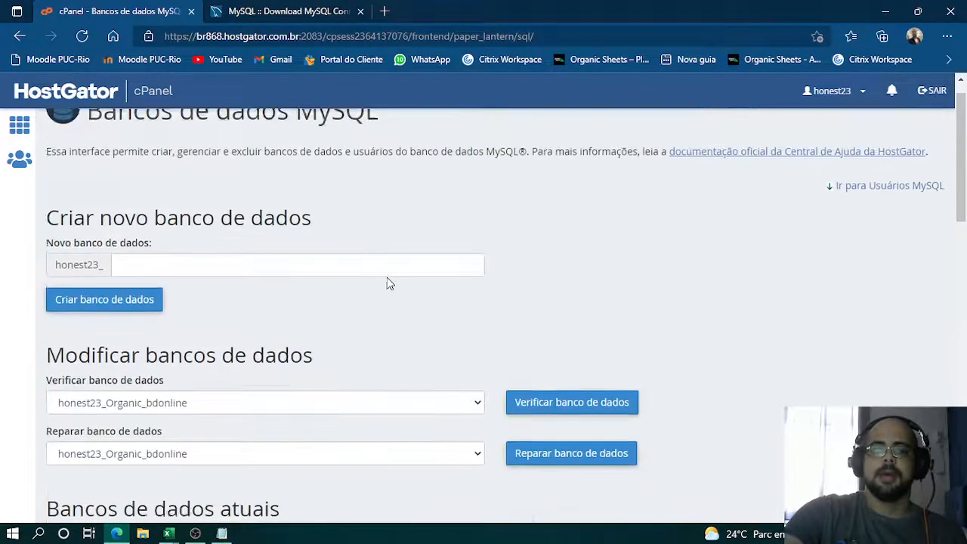
- Copy the primary domain honestyassessoriaremota.adm.br from the cPanel home page and record it in Notepad on a fourth line after "Servidor:"
{"action": "left_click", "coordinate": [19, 129]}
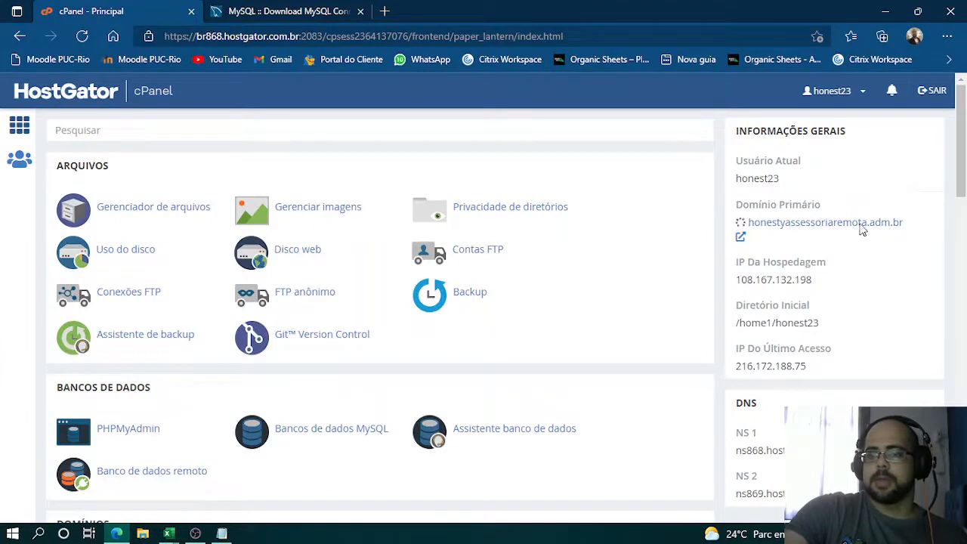
{"action": "double_click", "coordinate": [757, 227]}
{"action": "key", "text": "ctrl+c"}
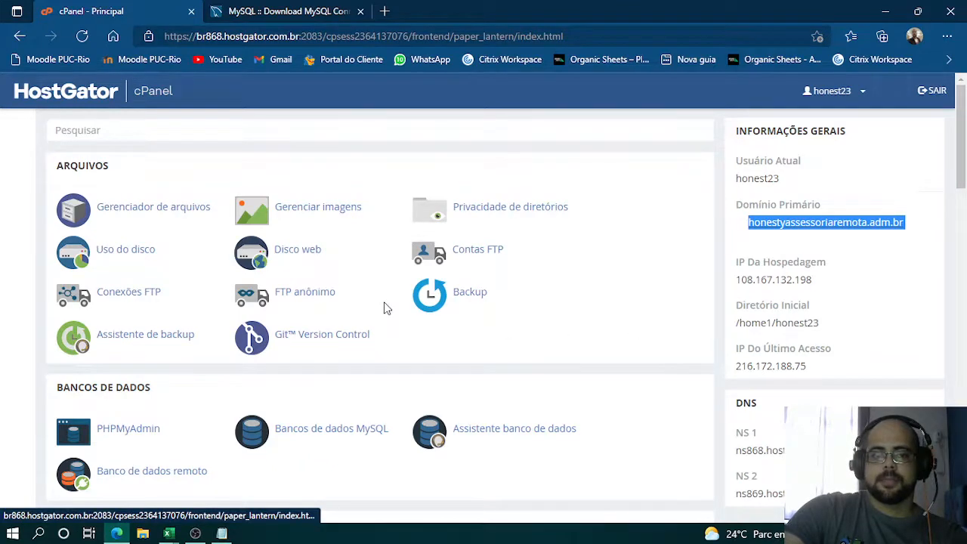
{"action": "key", "text": "alt+Tab"}
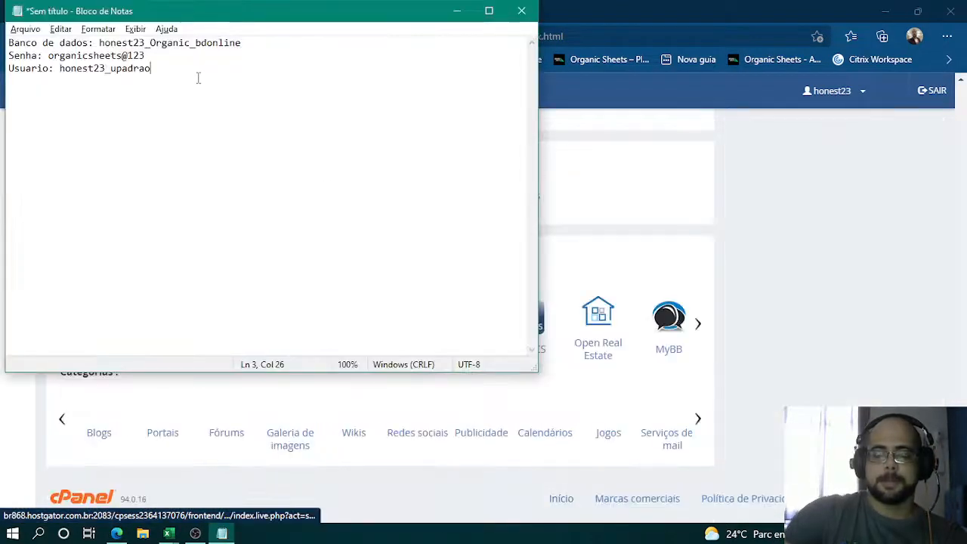
{"action": "type", "text": "ervi"}
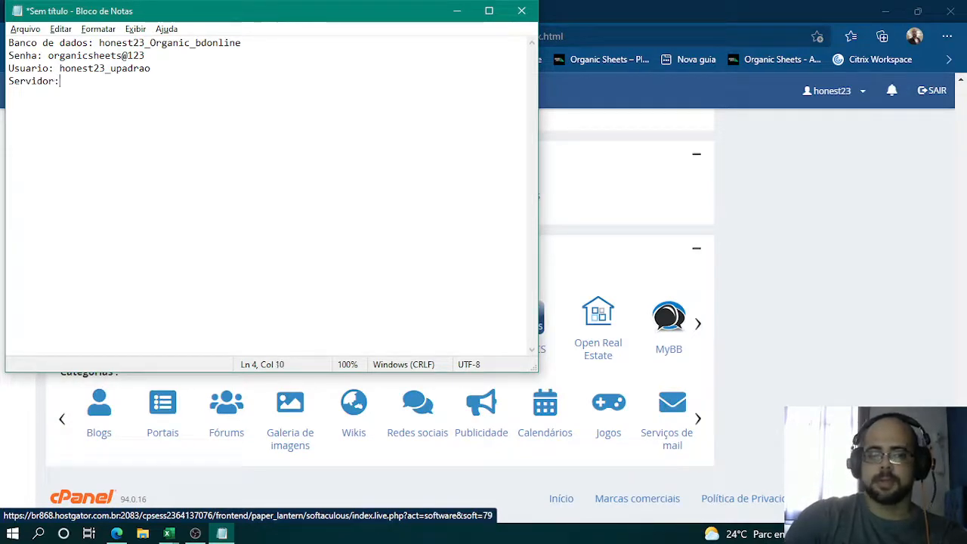
{"action": "type", "text": "dor:"}
{"action": "key", "text": "ctrl+v"}
{"action": "key", "text": "Return"}
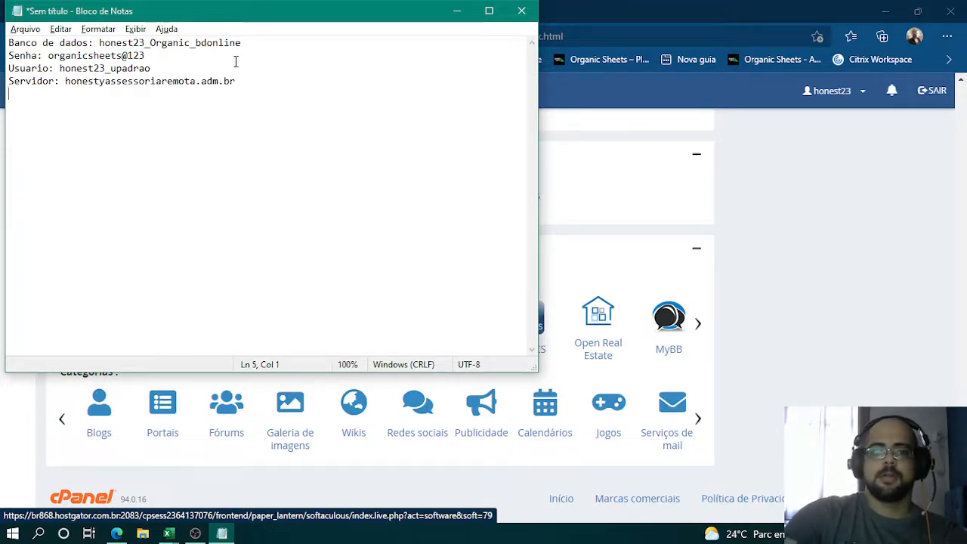
{"action": "key", "text": "BackSpace"}
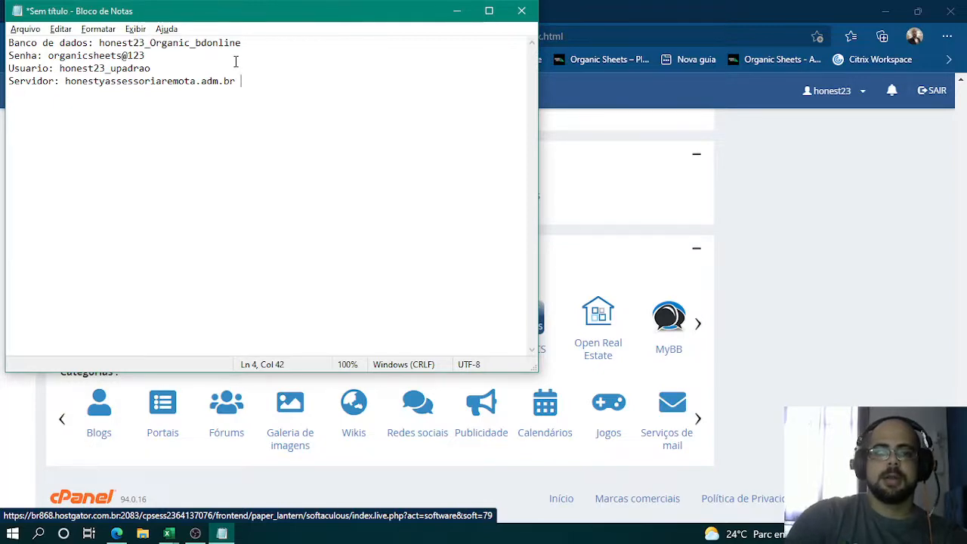
- Switch back to the cPanel home page in the browser and open the Banco de dados remoto page
{"action": "left_click", "coordinate": [769, 372]}
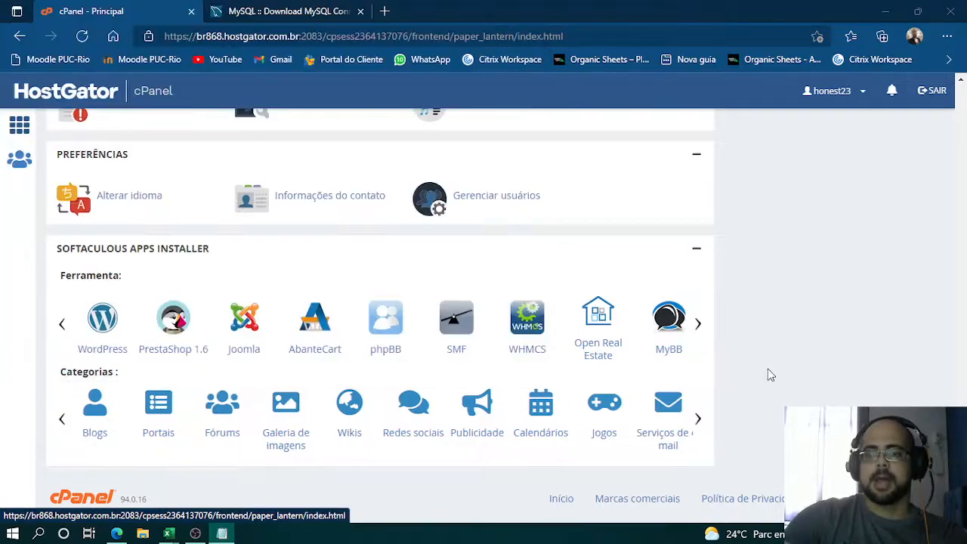
{"action": "scroll", "coordinate": [491, 324], "scroll_direction": "down", "scroll_amount": 10}
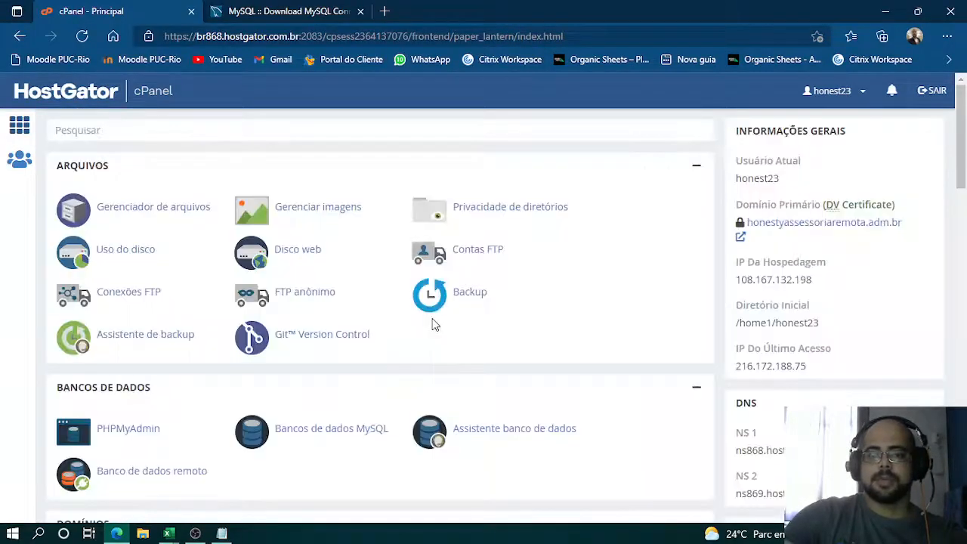
{"action": "scroll", "coordinate": [408, 361], "scroll_direction": "down", "scroll_amount": 1}
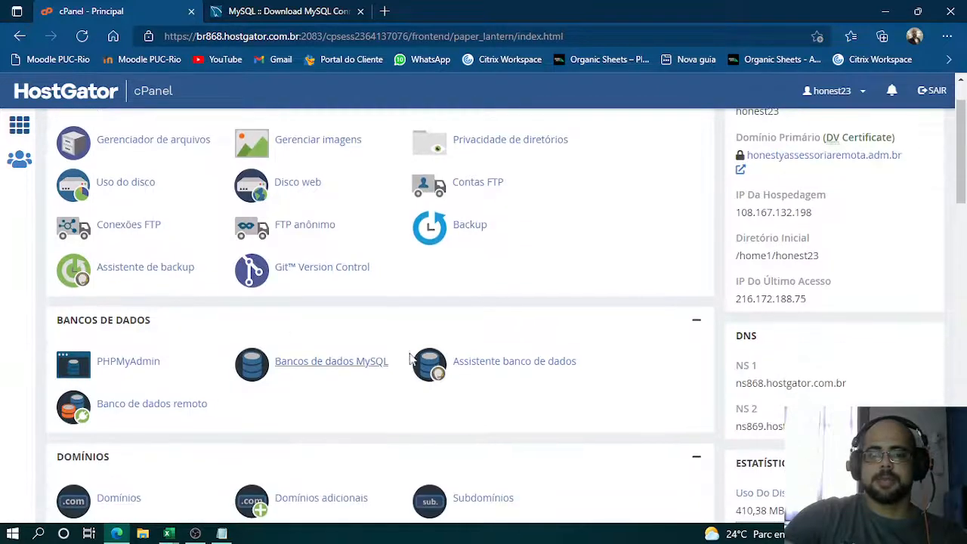
{"action": "left_click", "coordinate": [164, 410]}
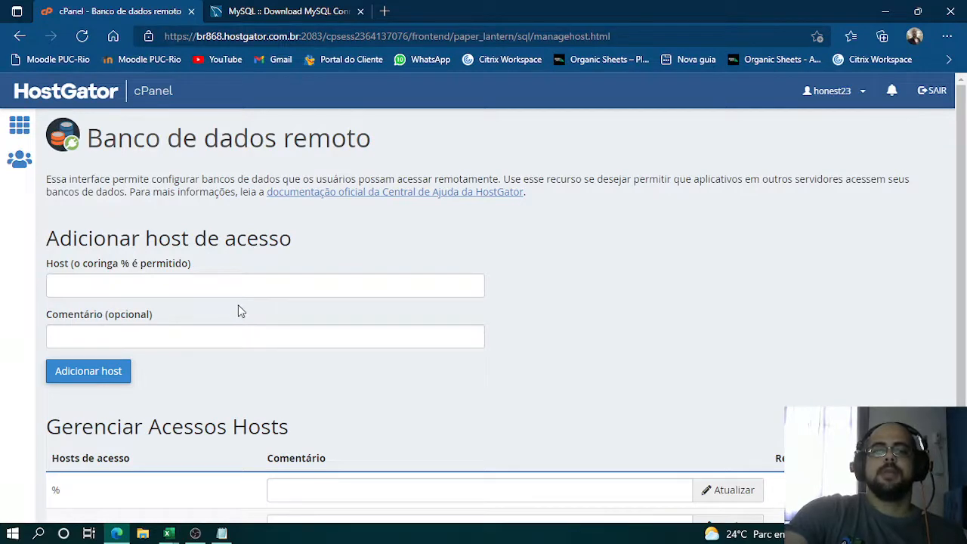
- Add the wildcard % as an access host for remote database connections and return to the Banco de dados remoto page
{"action": "scroll", "coordinate": [238, 305], "scroll_direction": "down", "scroll_amount": 2}
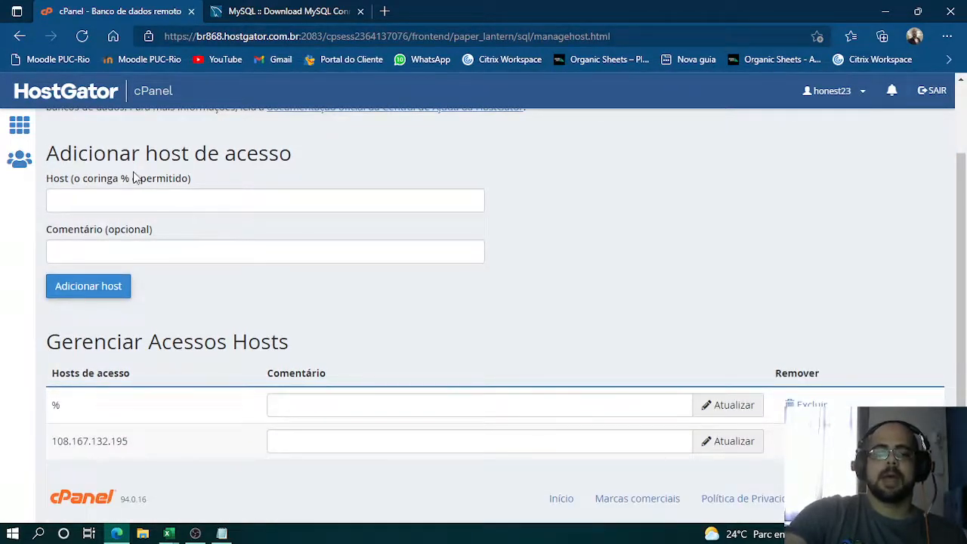
{"action": "left_click", "coordinate": [168, 196]}
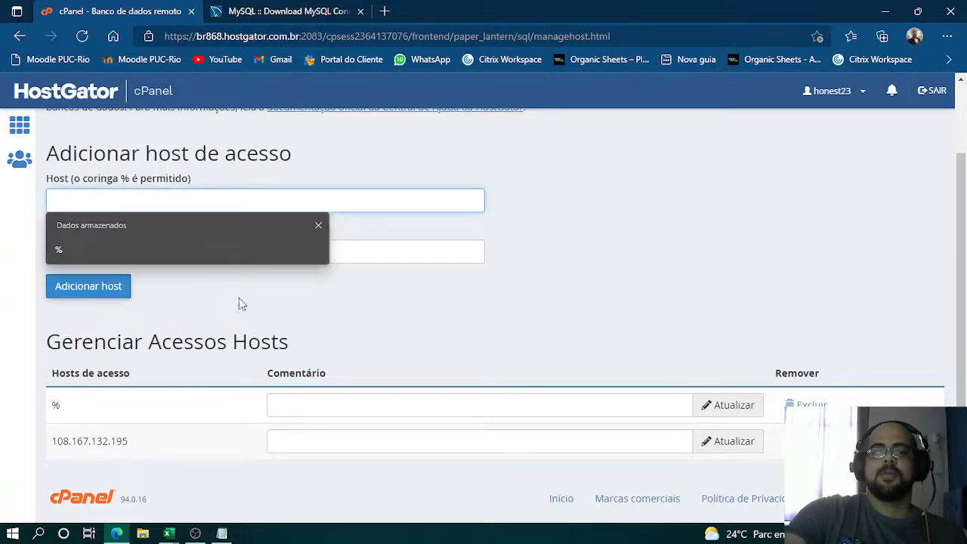
{"action": "scroll", "coordinate": [497, 266], "scroll_direction": "up", "scroll_amount": 2}
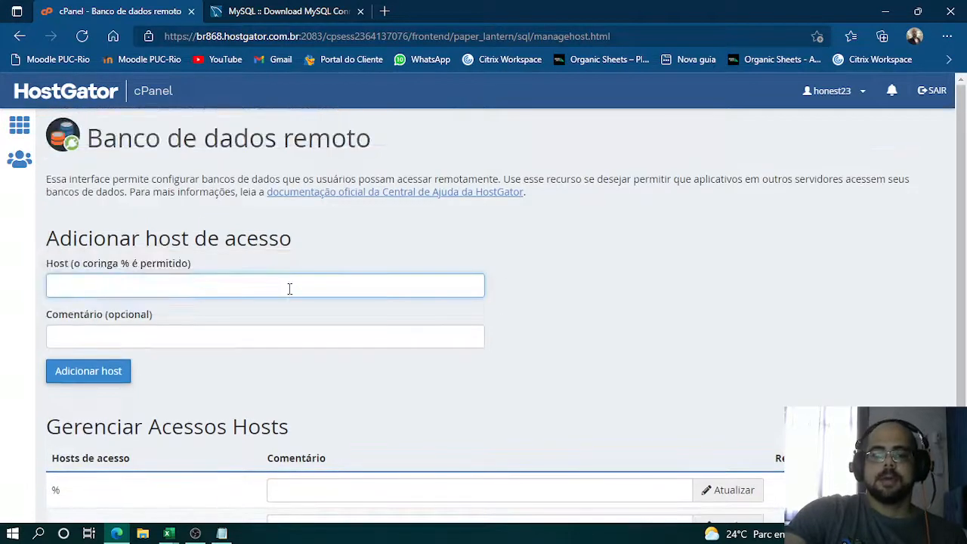
{"action": "scroll", "coordinate": [293, 281], "scroll_direction": "down", "scroll_amount": 1}
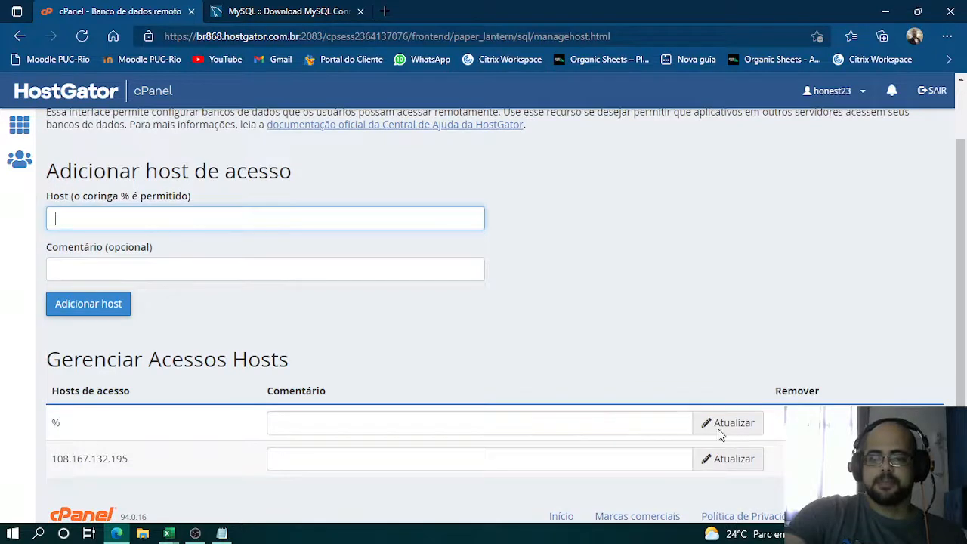
{"action": "left_click", "coordinate": [542, 417]}
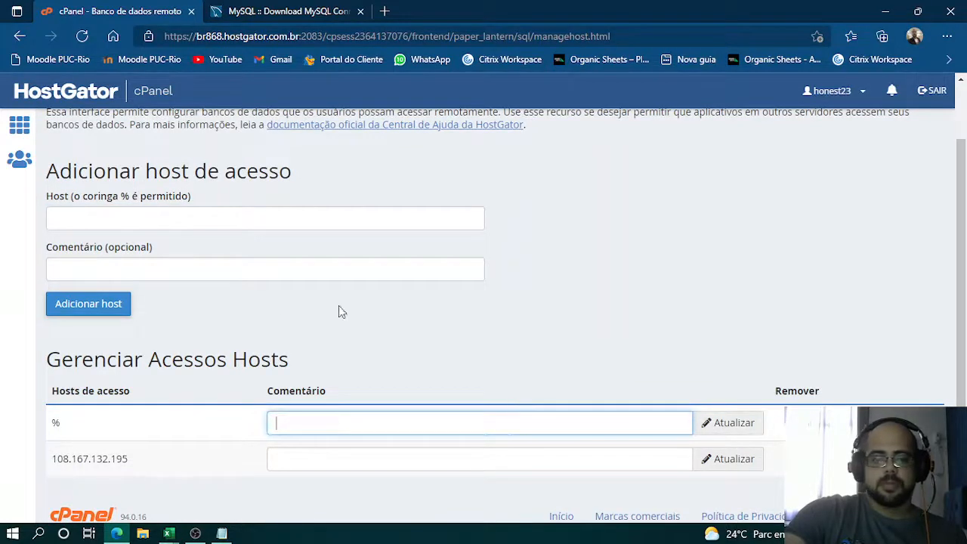
{"action": "scroll", "coordinate": [333, 313], "scroll_direction": "down", "scroll_amount": 1}
{"action": "left_click", "coordinate": [167, 201]}
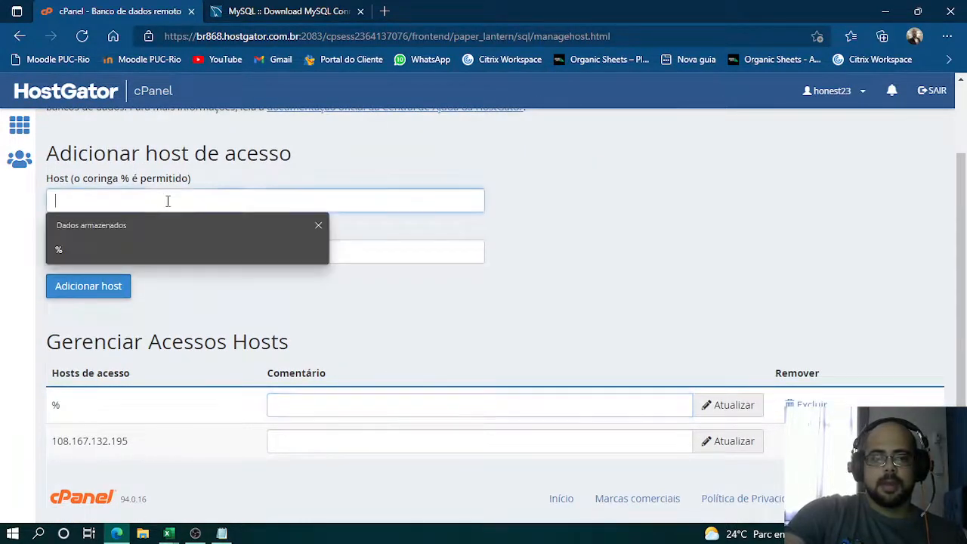
{"action": "left_click", "coordinate": [106, 246]}
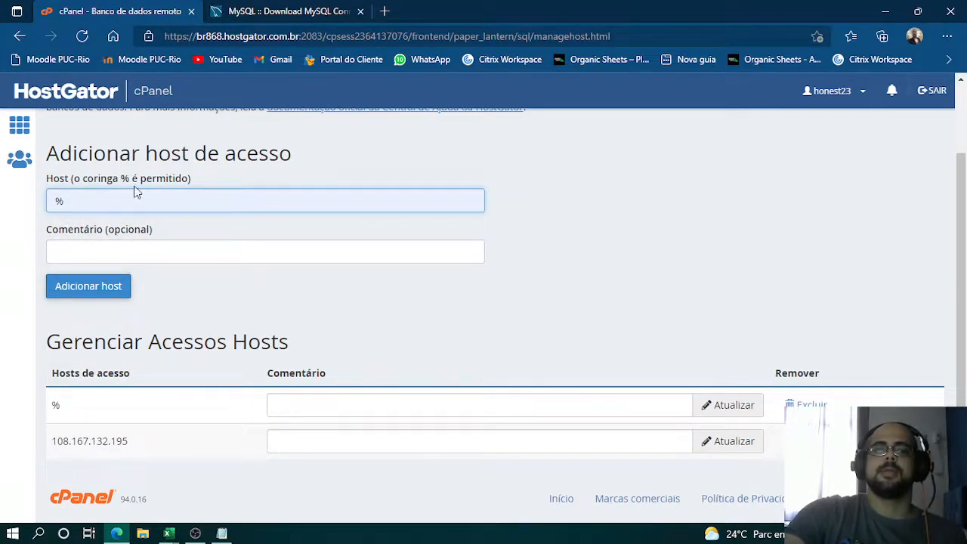
{"action": "left_click", "coordinate": [108, 299]}
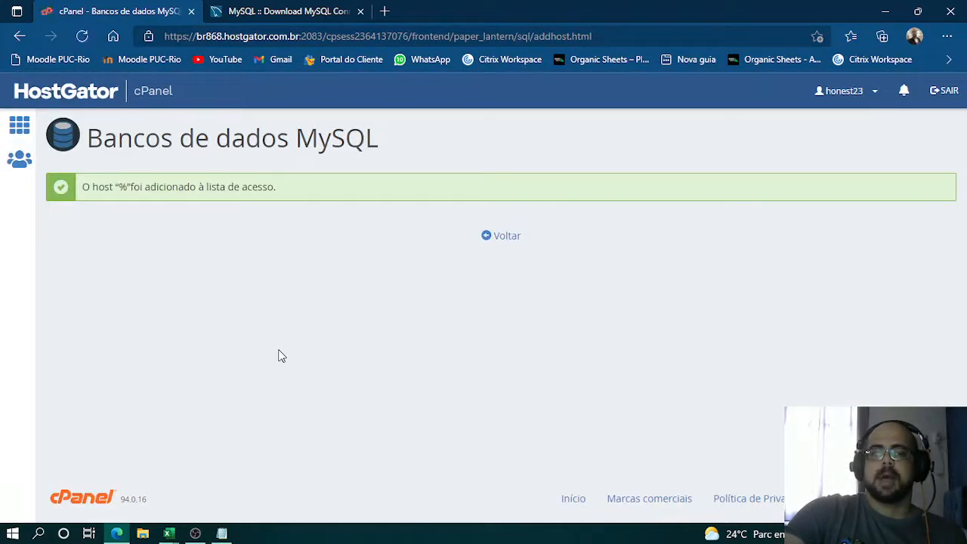
{"action": "left_click", "coordinate": [492, 243]}
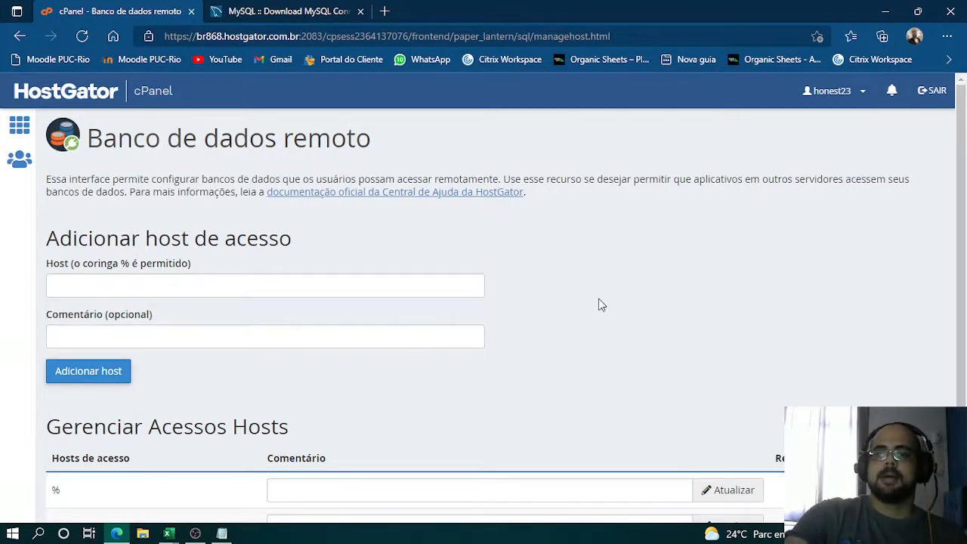
- Update the % access host with its comment left blank, go back and review the list of access hosts
{"action": "scroll", "coordinate": [723, 208], "scroll_direction": "down", "scroll_amount": 1}
{"action": "scroll", "coordinate": [717, 210], "scroll_direction": "down", "scroll_amount": 1}
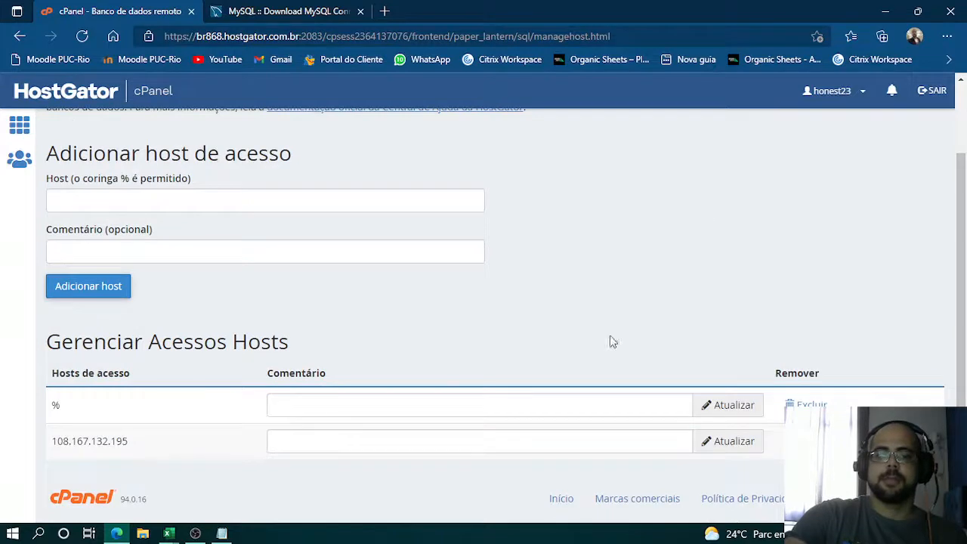
{"action": "left_click", "coordinate": [710, 414]}
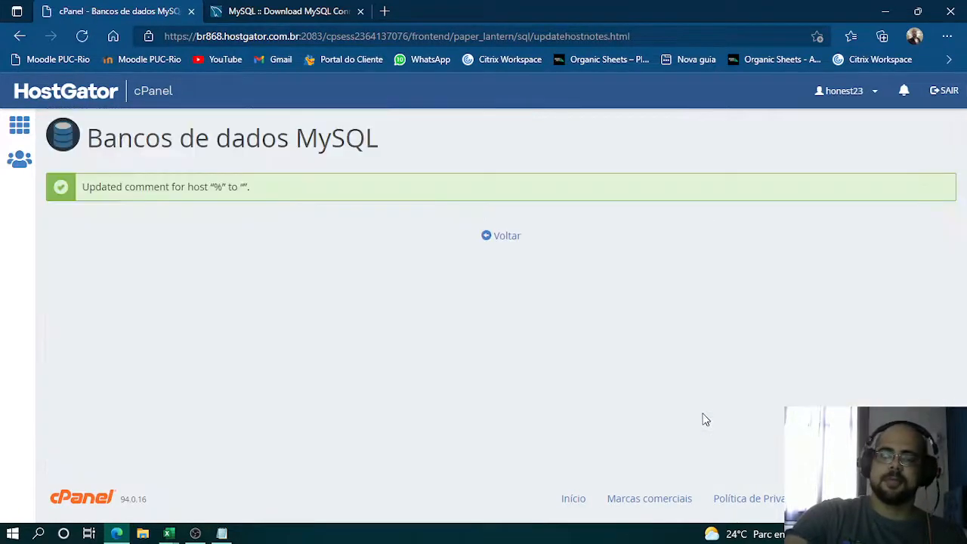
{"action": "left_click", "coordinate": [502, 240]}
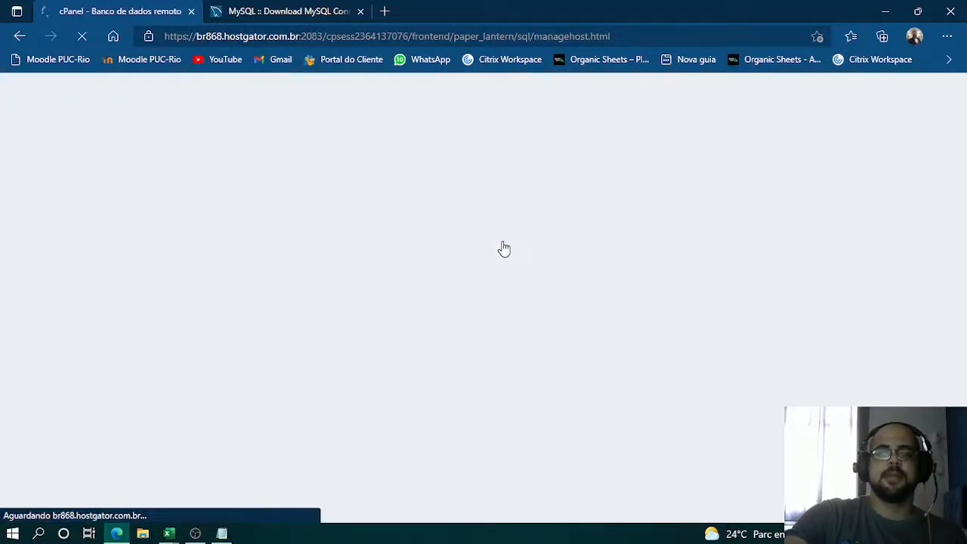
{"action": "scroll", "coordinate": [755, 317], "scroll_direction": "down", "scroll_amount": 2}
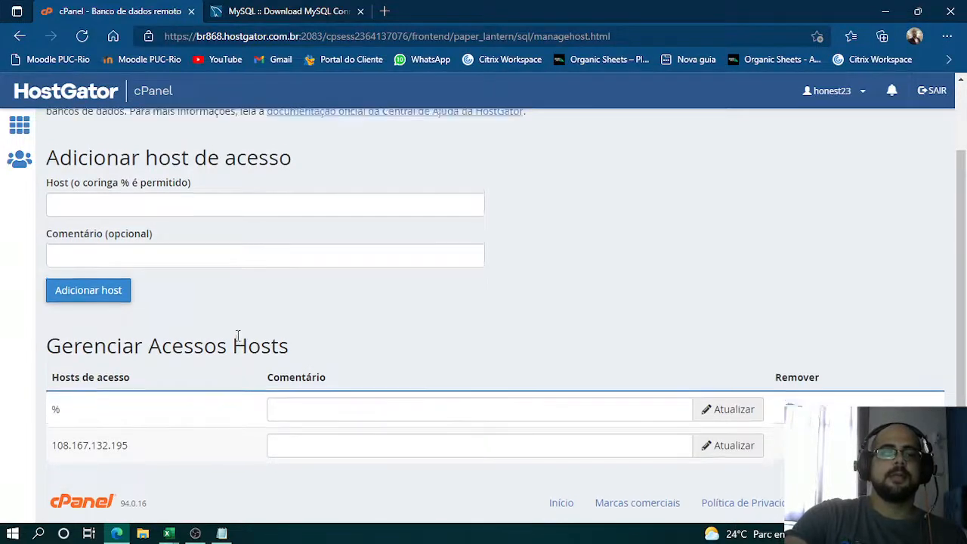
{"action": "scroll", "coordinate": [237, 334], "scroll_direction": "up", "scroll_amount": 1}
{"action": "scroll", "coordinate": [156, 387], "scroll_direction": "down", "scroll_amount": 1}
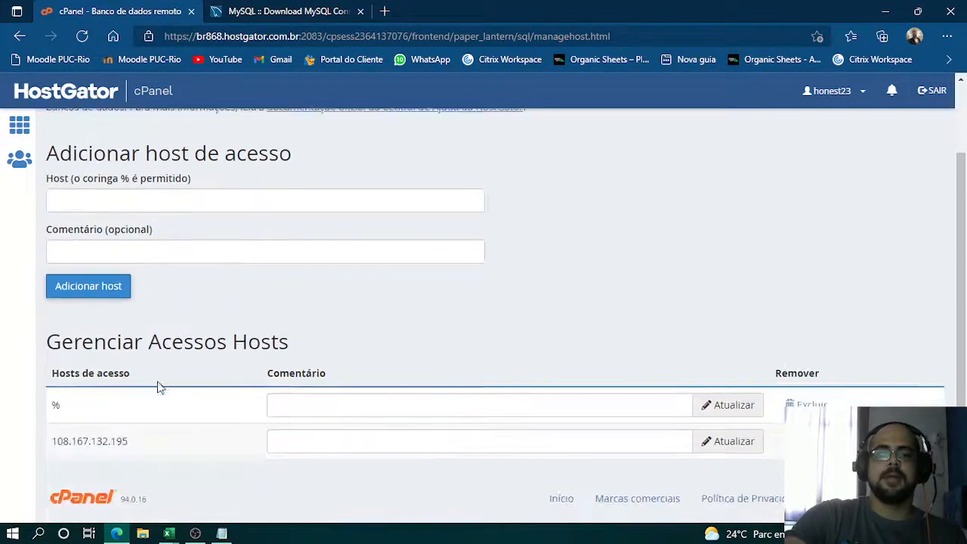
{"action": "scroll", "coordinate": [377, 250], "scroll_direction": "up", "scroll_amount": 1}
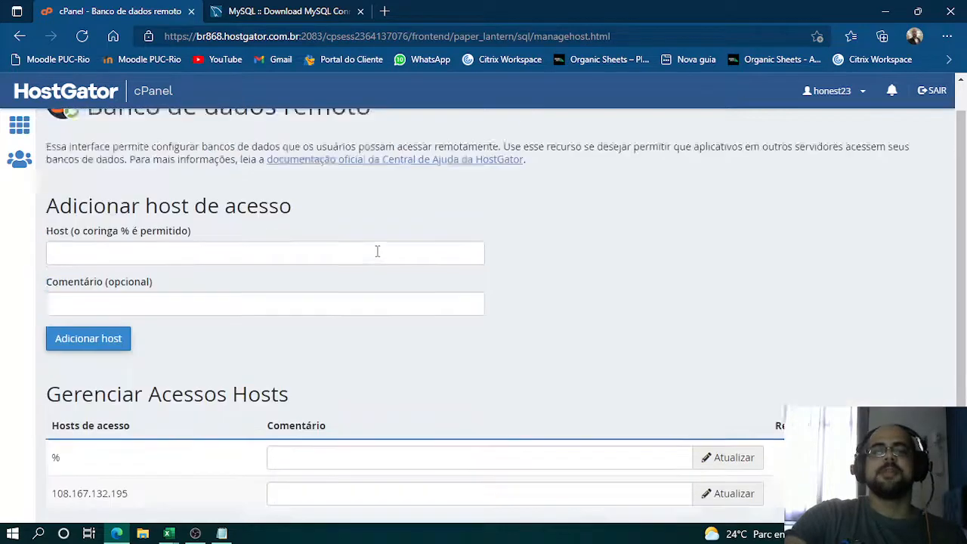
- Open phpMyAdmin from the cPanel home page, expand the honest23 tree and open the honest23_Organic_bdonline database
{"action": "left_click", "coordinate": [21, 127]}
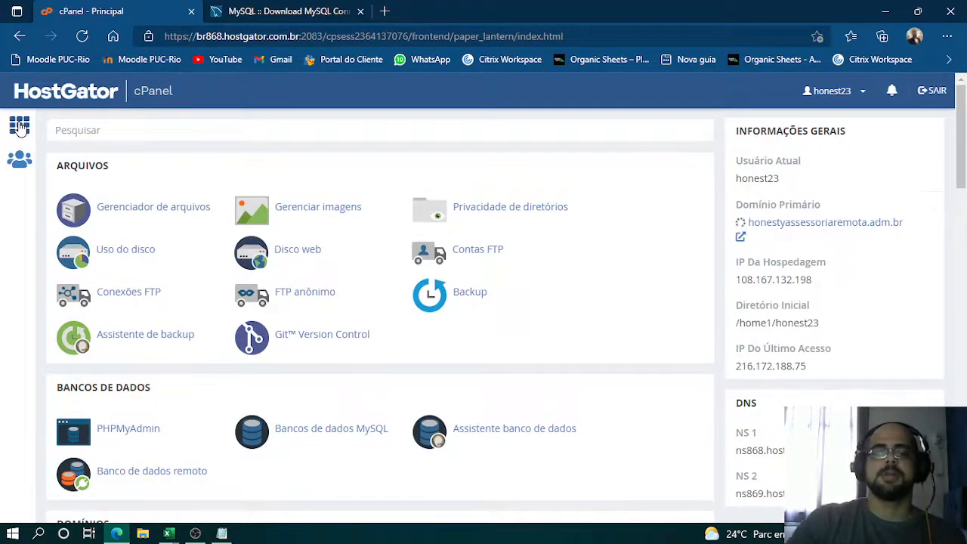
{"action": "left_click", "coordinate": [130, 436]}
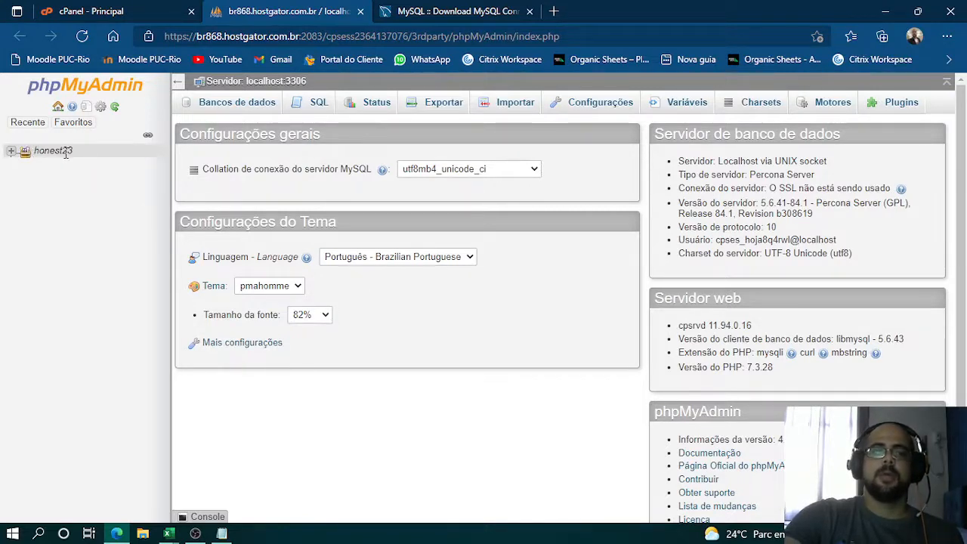
{"action": "left_click", "coordinate": [11, 151]}
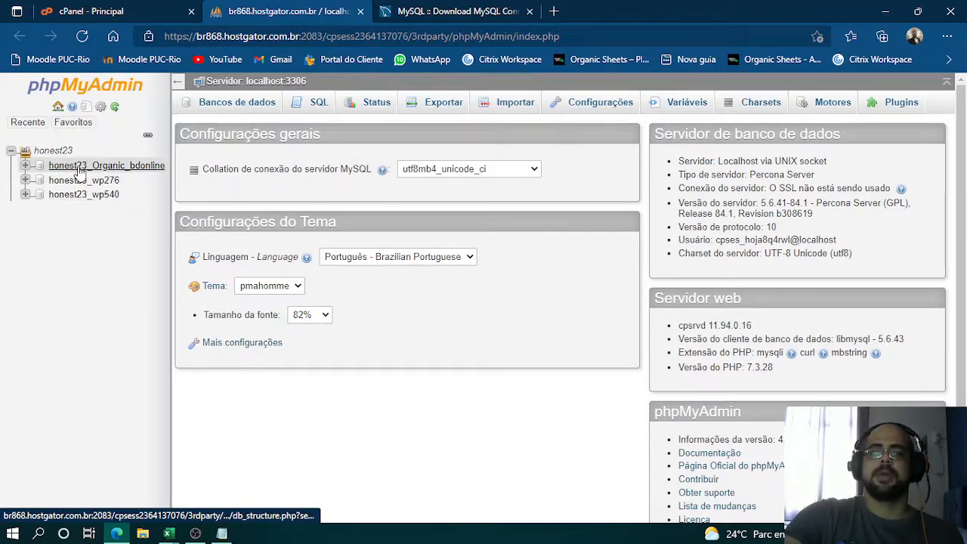
{"action": "left_click", "coordinate": [27, 167]}
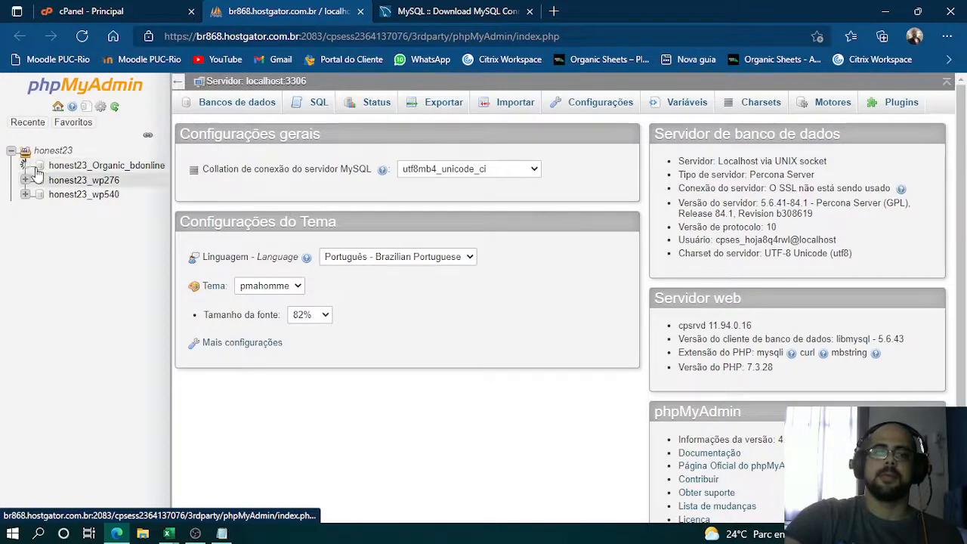
{"action": "left_click", "coordinate": [80, 173]}
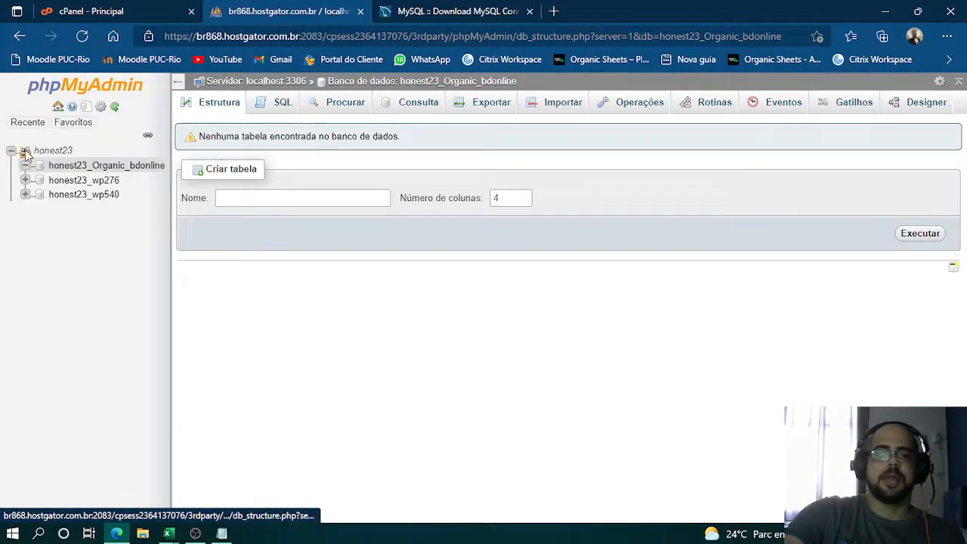
{"action": "right_click", "coordinate": [98, 164]}
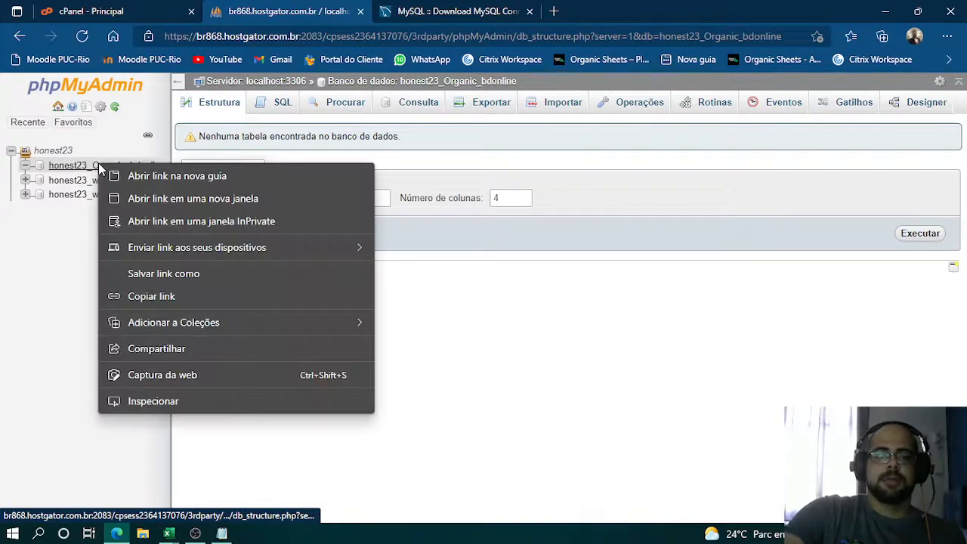
{"action": "left_click", "coordinate": [78, 166]}
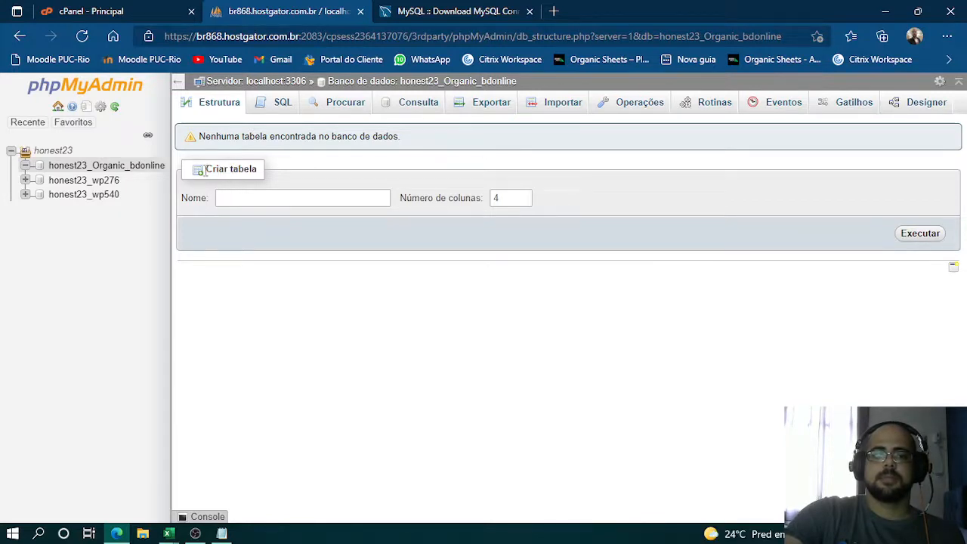
- Start a new table named tb_audiencia with 5 columns in the honest23_Organic_bdonline database
{"action": "left_click", "coordinate": [292, 200]}
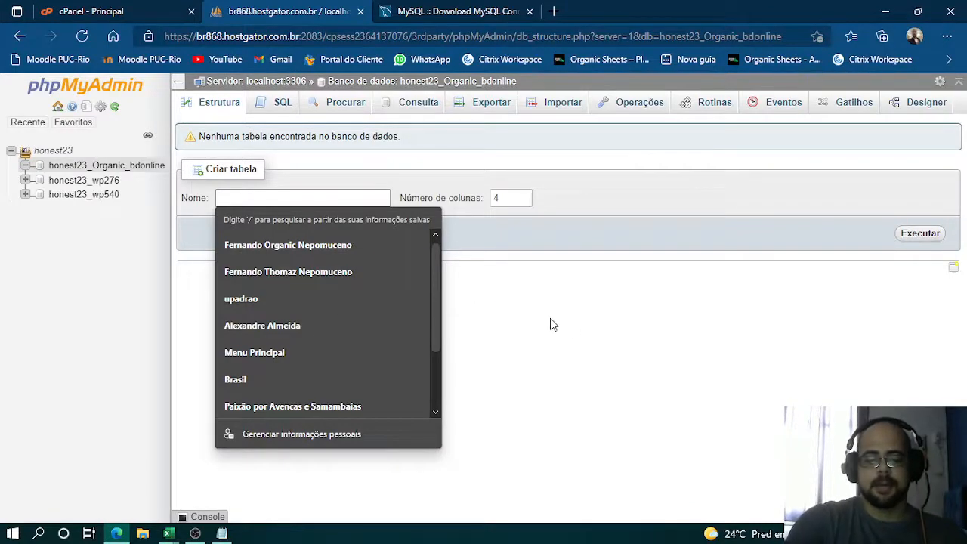
{"action": "type", "text": "tb"}
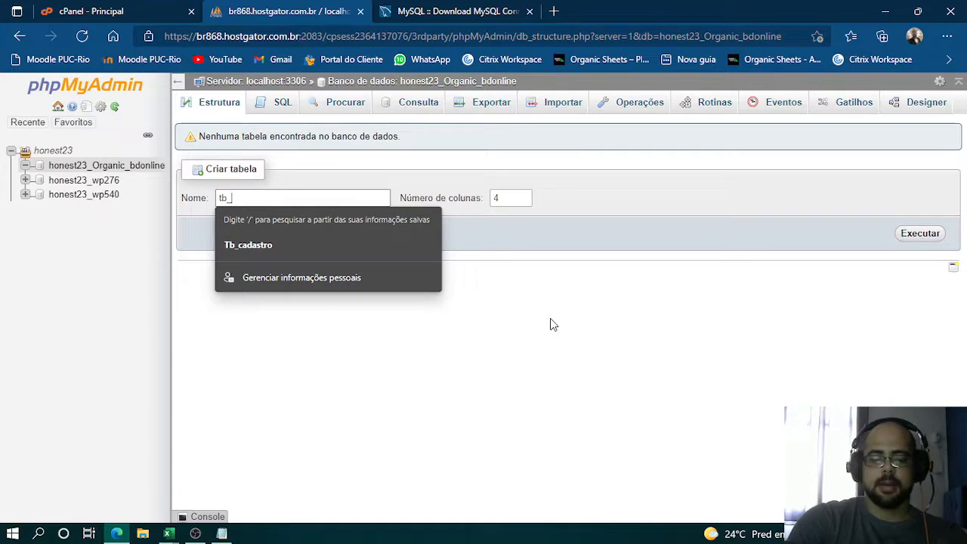
{"action": "type", "text": "_"}
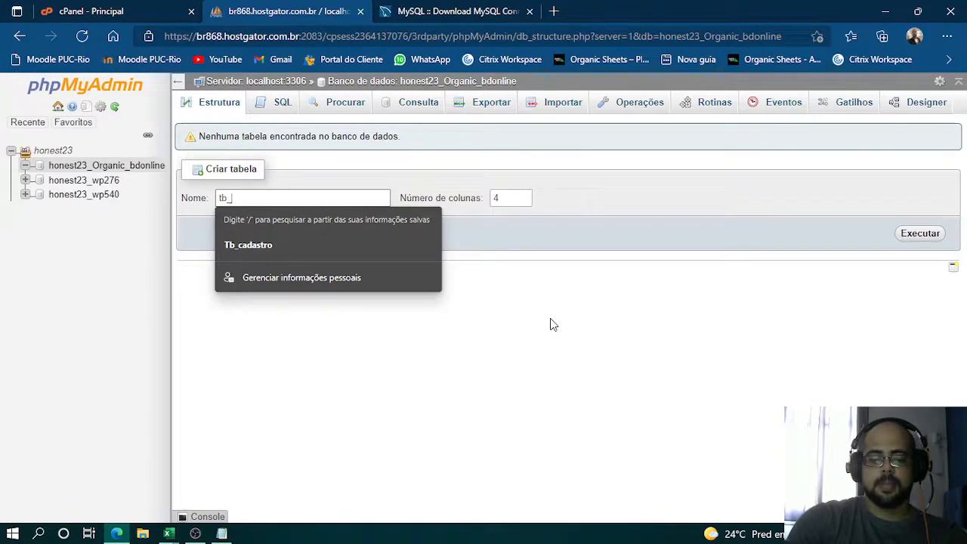
{"action": "type", "text": "audiencia"}
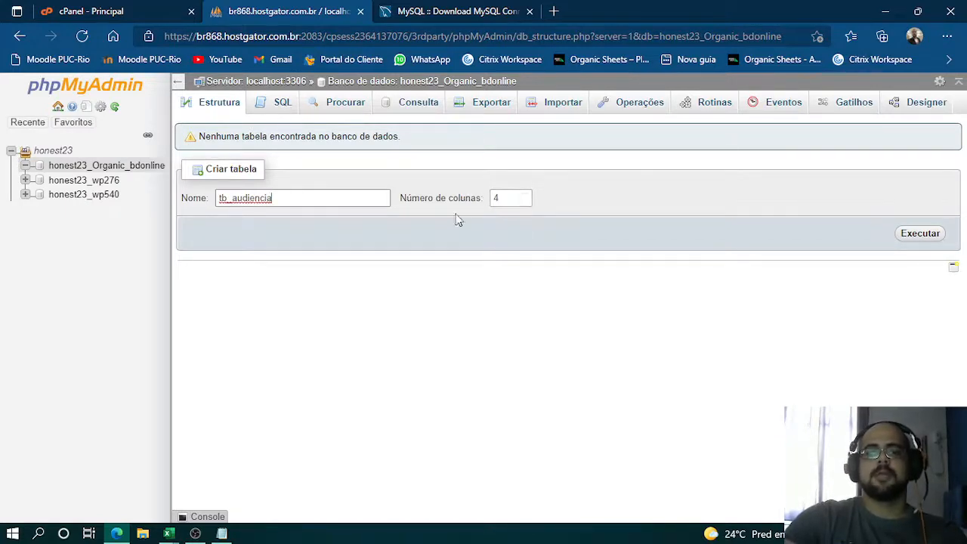
{"action": "left_click", "coordinate": [523, 195]}
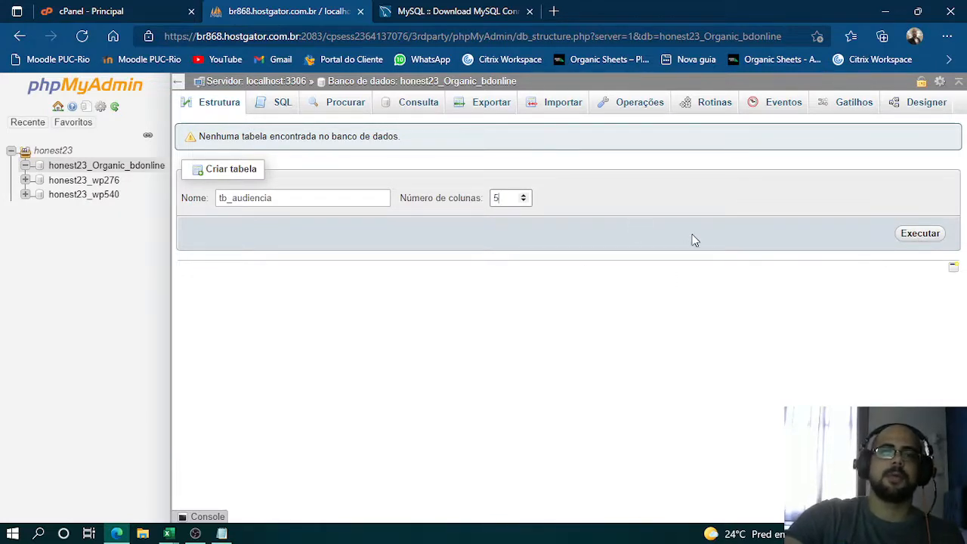
{"action": "left_click", "coordinate": [934, 236]}
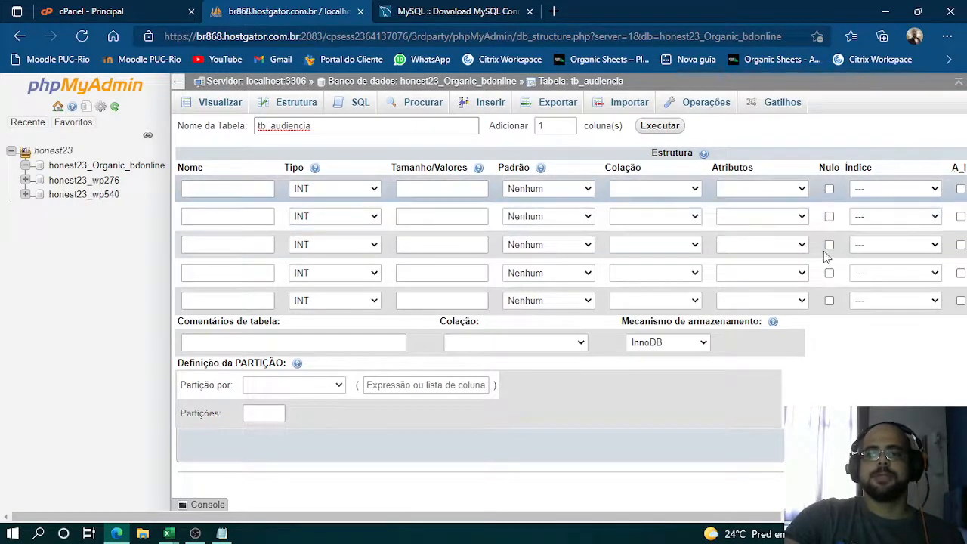
- Name the first column of tb_audiencia id, keeping its default value option at Nenhum
{"action": "left_click", "coordinate": [210, 191]}
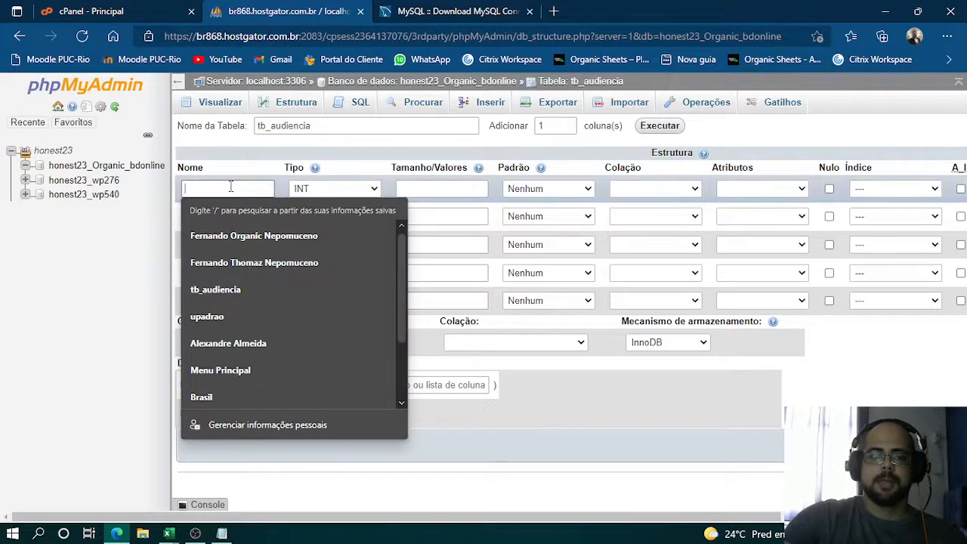
{"action": "type", "text": "Id"}
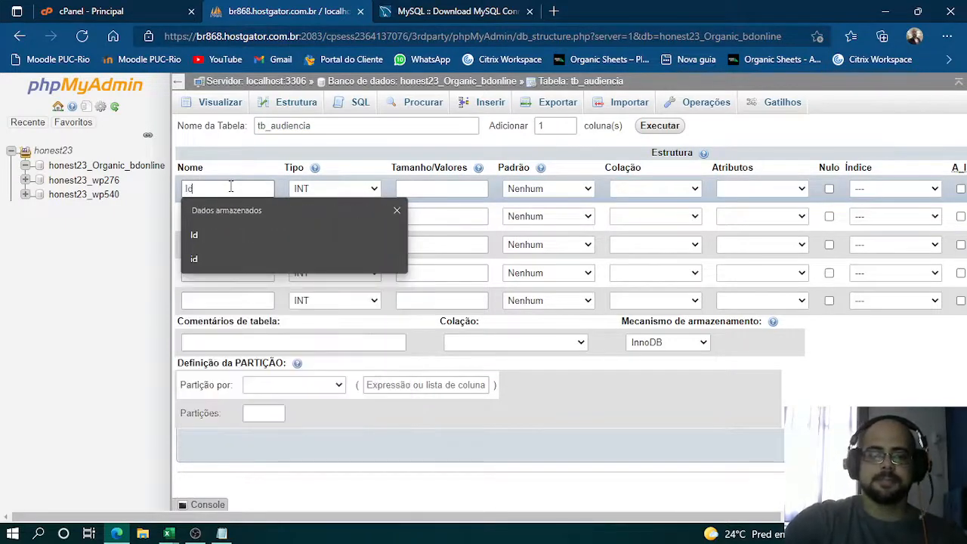
{"action": "key", "text": "BackSpace"}
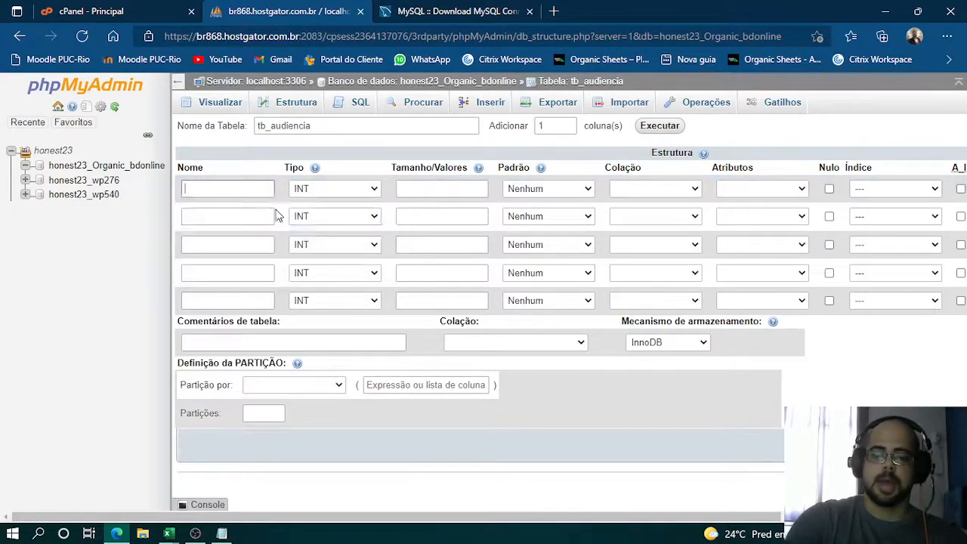
{"action": "type", "text": "id"}
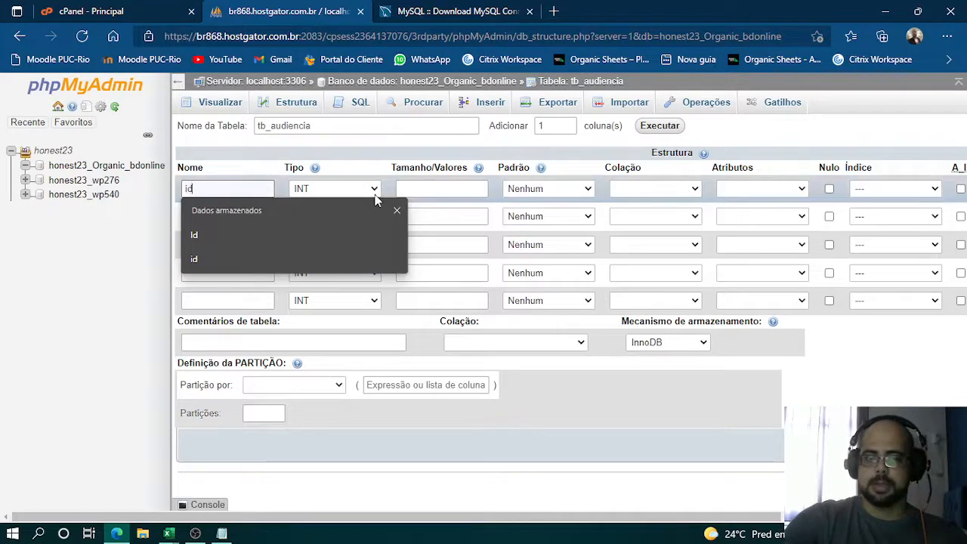
{"action": "left_click", "coordinate": [446, 186]}
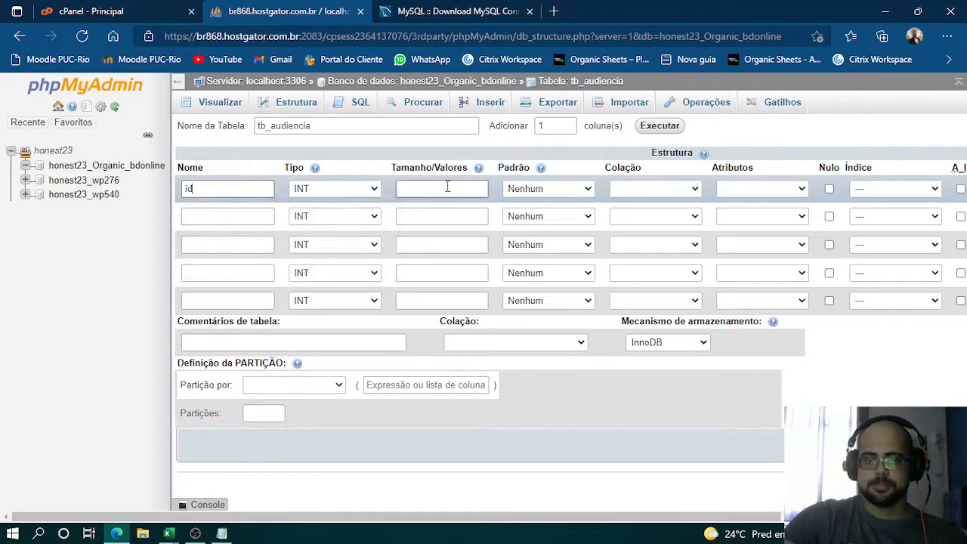
{"action": "left_click", "coordinate": [570, 188]}
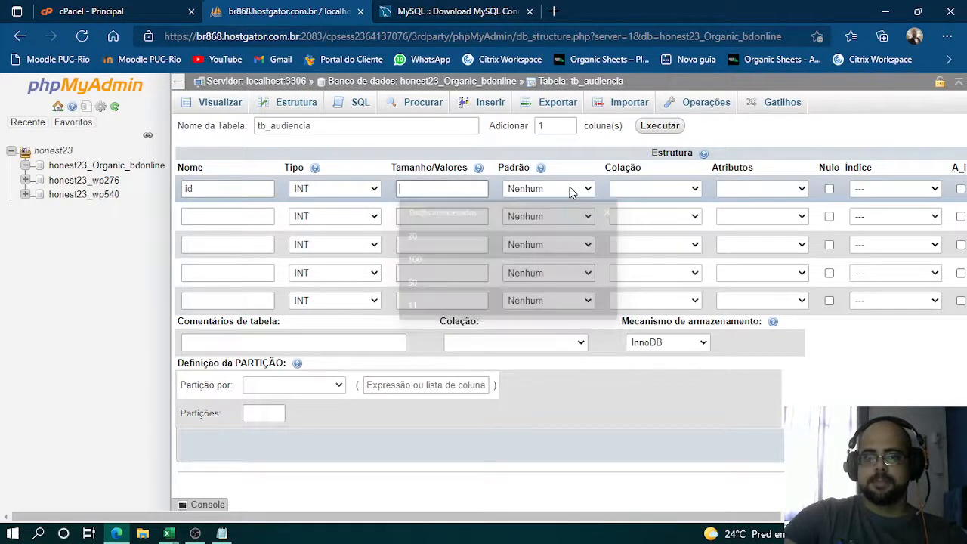
{"action": "left_click", "coordinate": [592, 191]}
{"action": "left_click", "coordinate": [590, 190]}
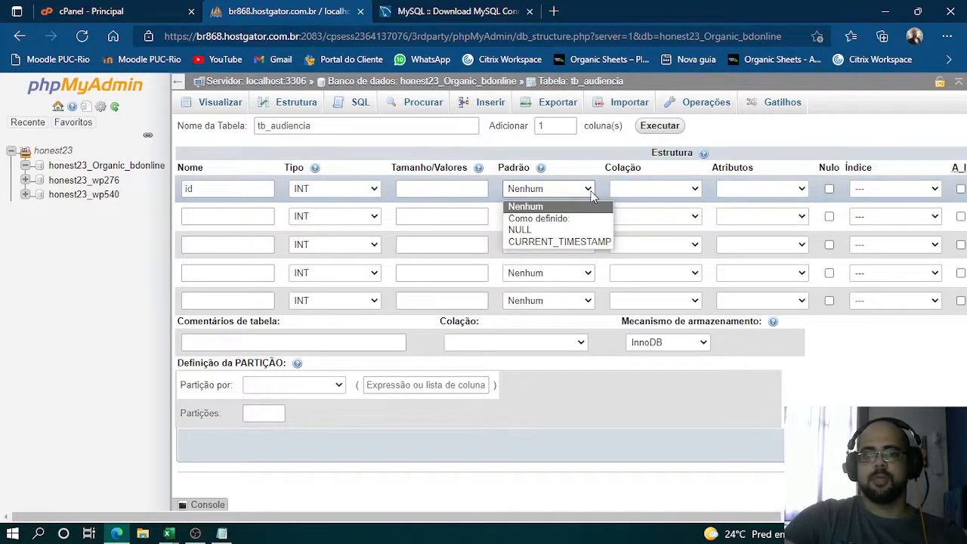
{"action": "left_click", "coordinate": [591, 190]}
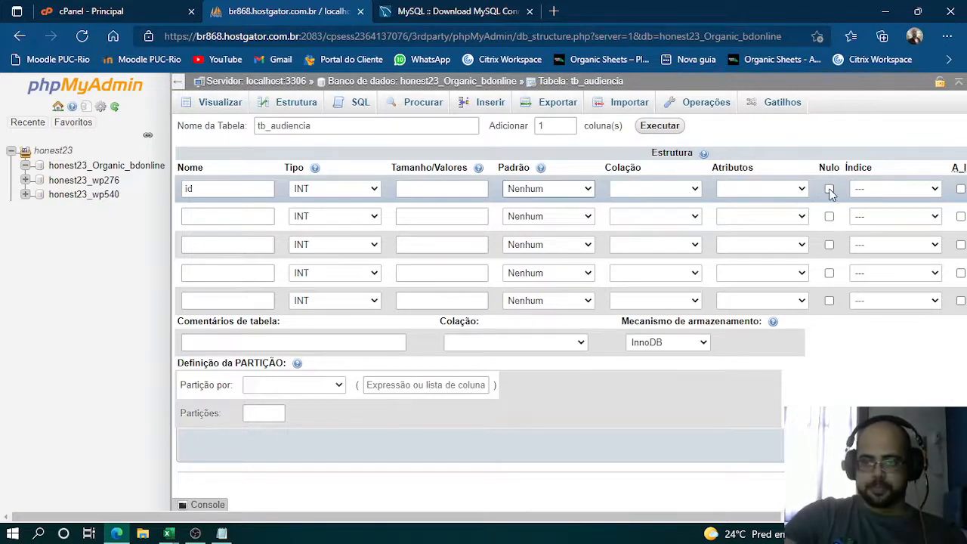
- Enable auto-increment for the id column and add its PRIMARY index with the size left blank
{"action": "left_click", "coordinate": [960, 189]}
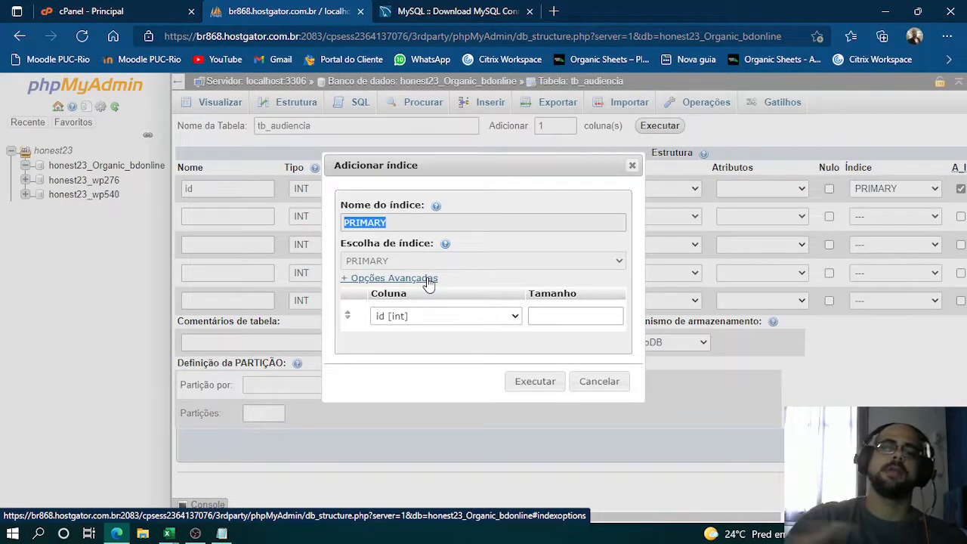
{"action": "left_click", "coordinate": [561, 316]}
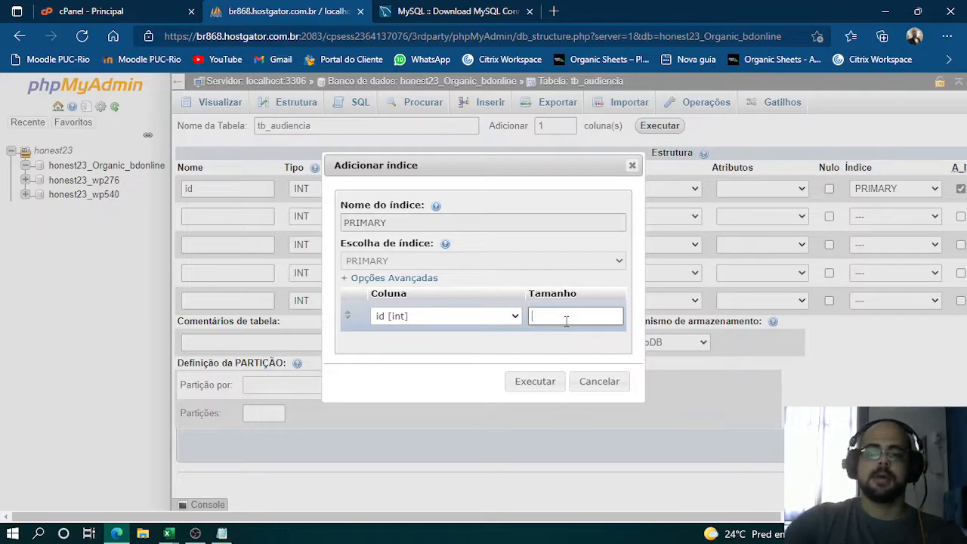
{"action": "left_click", "coordinate": [533, 384]}
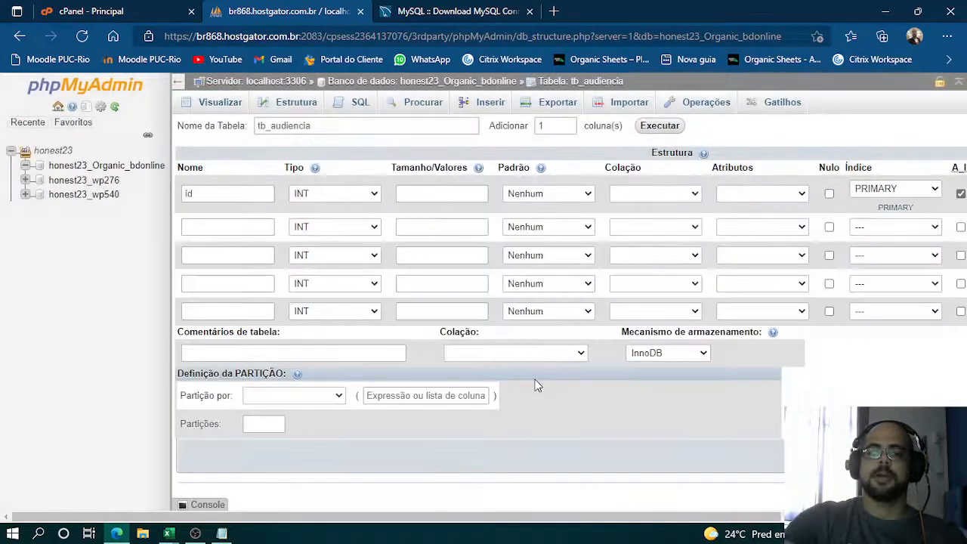
- Name the second column nome and set its type to VARCHAR
{"action": "left_click_drag", "start_coordinate": [492, 517], "coordinate": [731, 512]}
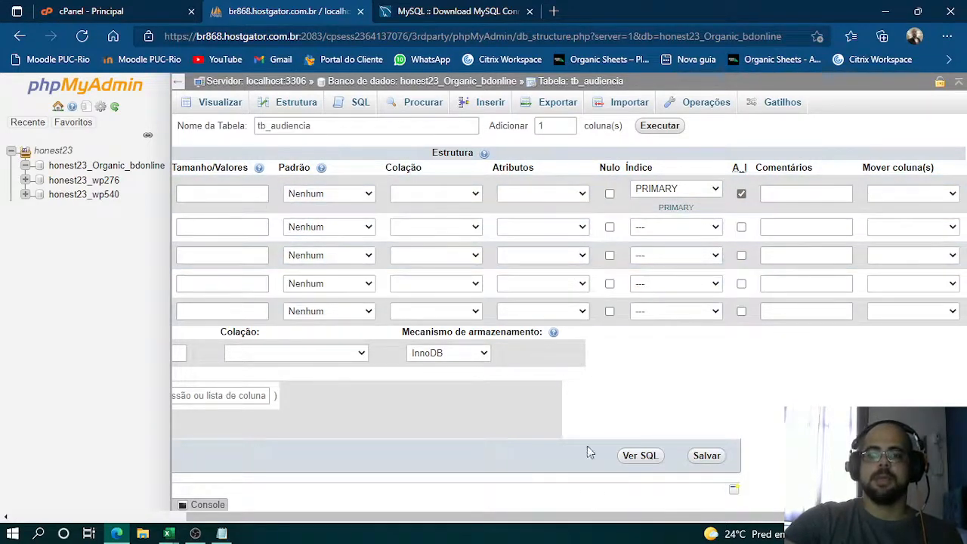
{"action": "left_click_drag", "start_coordinate": [593, 520], "coordinate": [344, 519]}
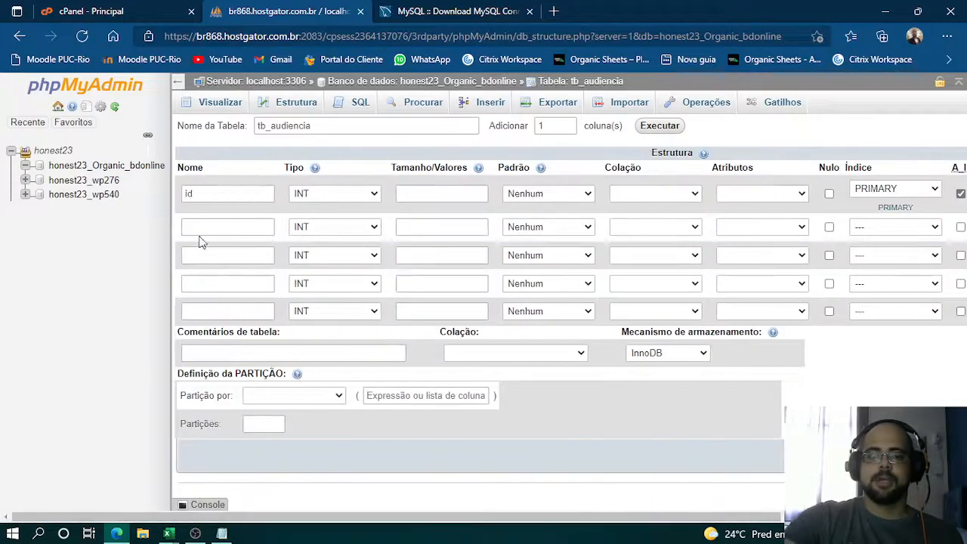
{"action": "left_click", "coordinate": [228, 222]}
{"action": "type", "text": "n"}
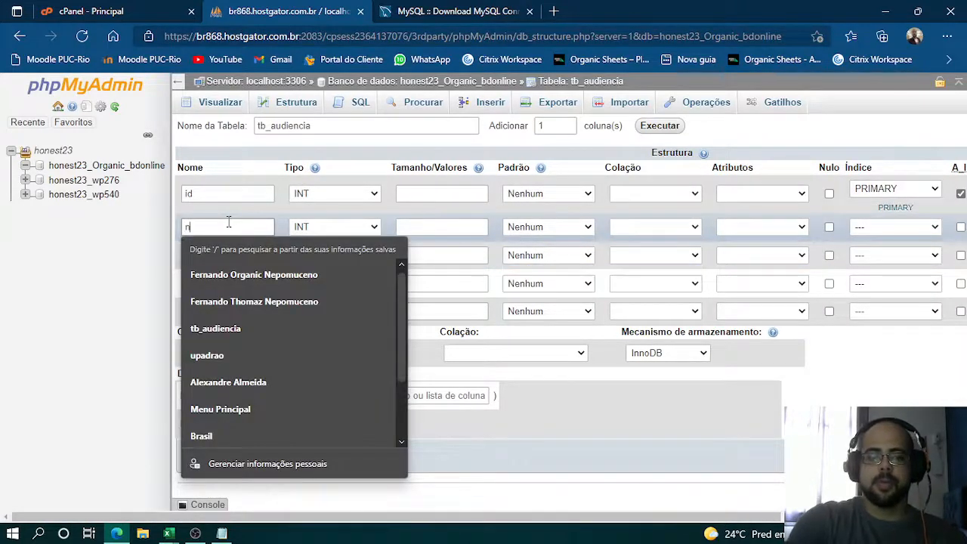
{"action": "type", "text": "m"}
{"action": "key", "text": "BackSpace"}
{"action": "type", "text": "ome"}
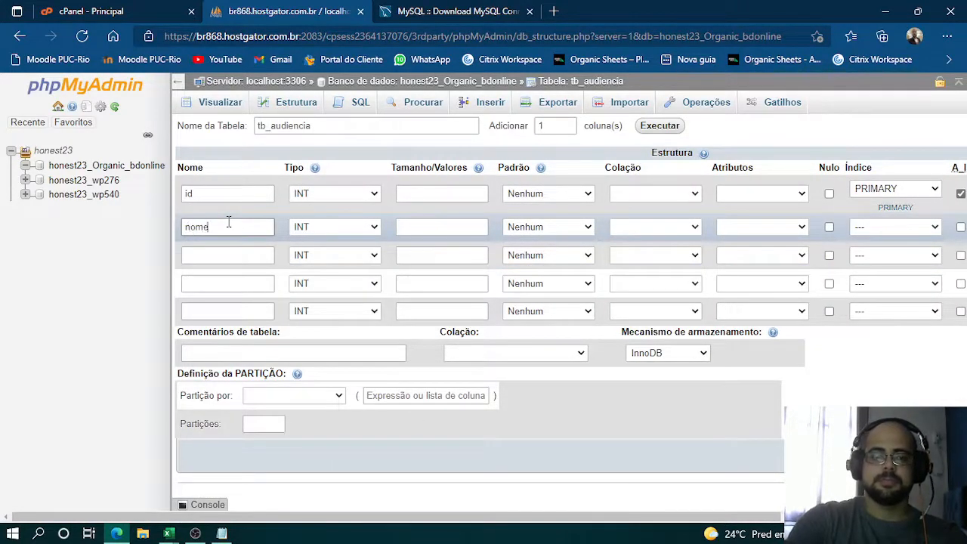
{"action": "left_click", "coordinate": [370, 235]}
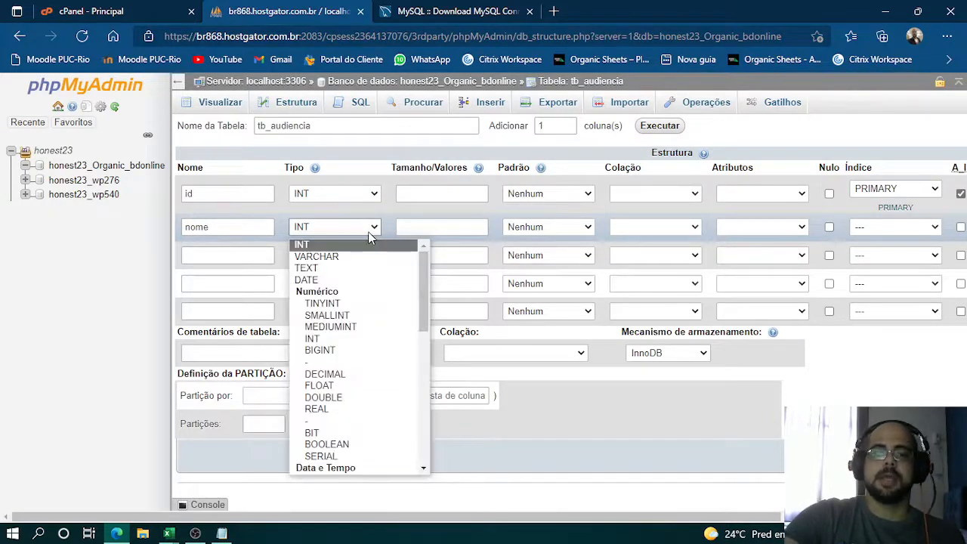
{"action": "left_click", "coordinate": [329, 256]}
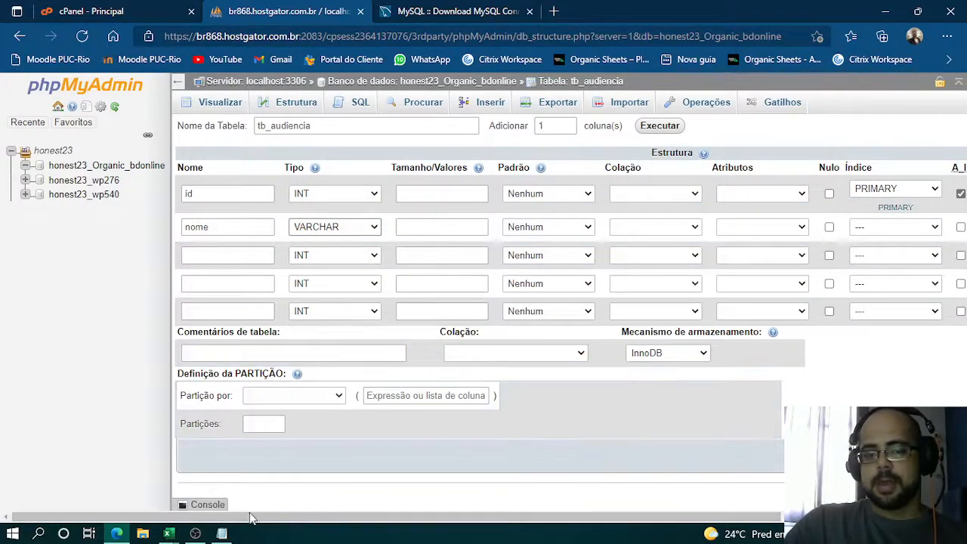
{"action": "left_click_drag", "start_coordinate": [294, 518], "coordinate": [490, 521]}
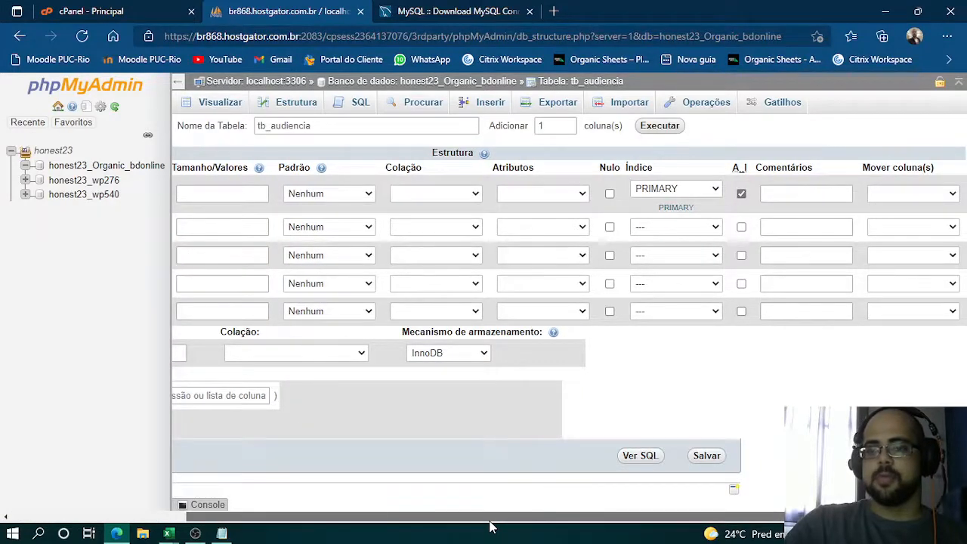
{"action": "right_click", "coordinate": [489, 521]}
{"action": "left_click_drag", "start_coordinate": [348, 519], "coordinate": [175, 513]}
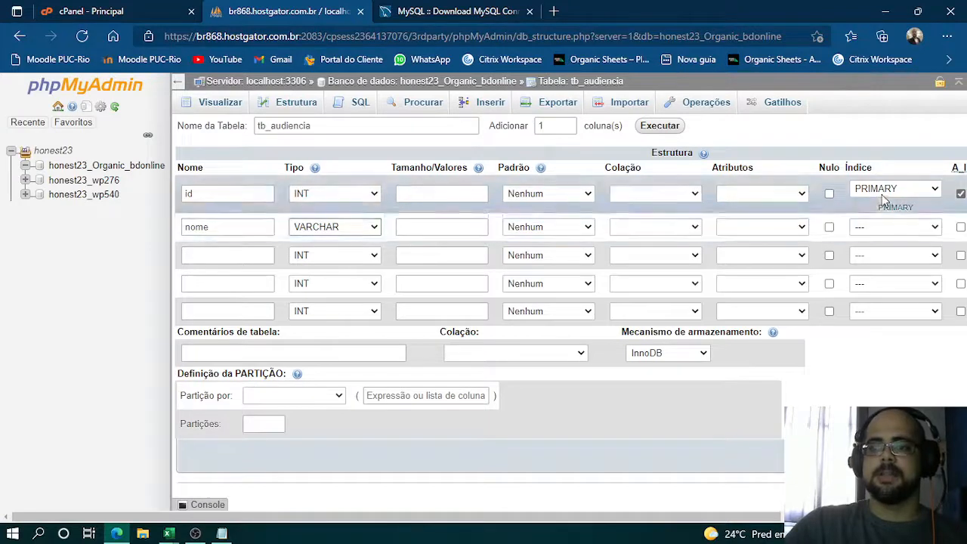
{"action": "left_click", "coordinate": [916, 231]}
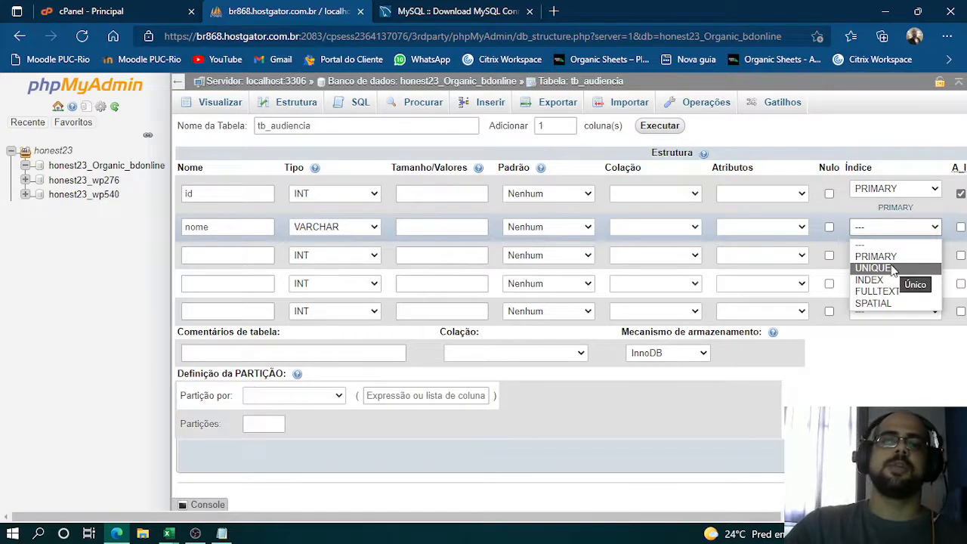
{"action": "left_click", "coordinate": [879, 226]}
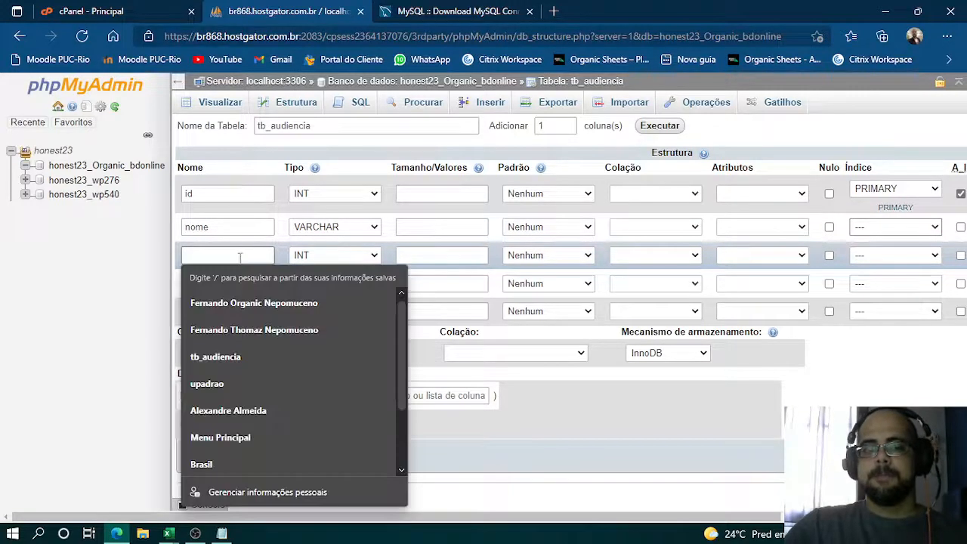
- Switch to CRUD BD Online.xlsm, open UserForm1 in the Visual Basic editor to review its input fields, and return to phpMyAdmin
{"action": "left_click", "coordinate": [243, 255]}
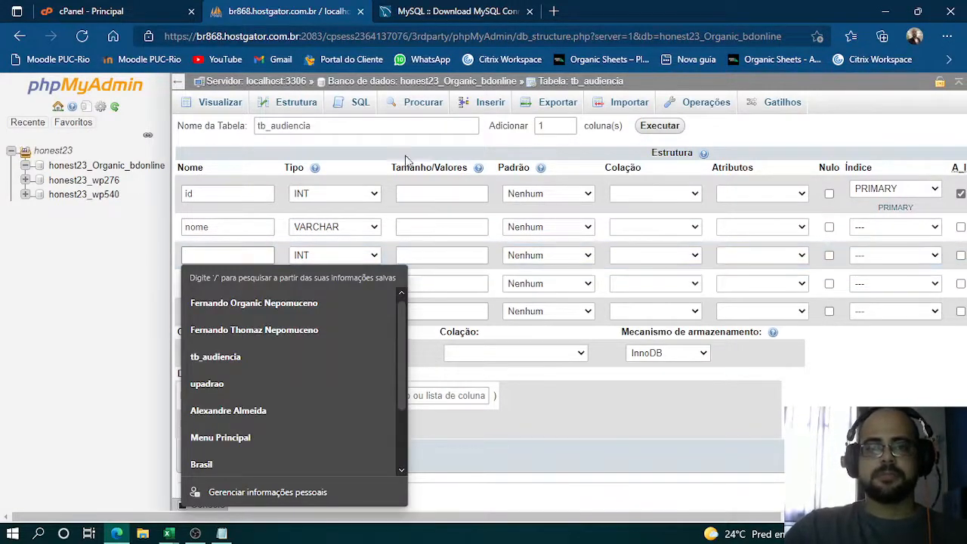
{"action": "left_click", "coordinate": [169, 533]}
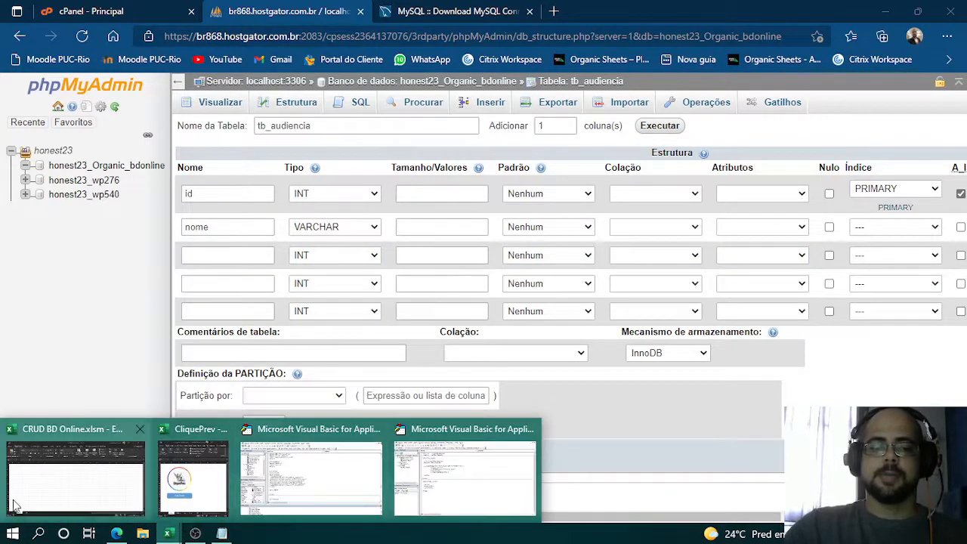
{"action": "left_click", "coordinate": [58, 485]}
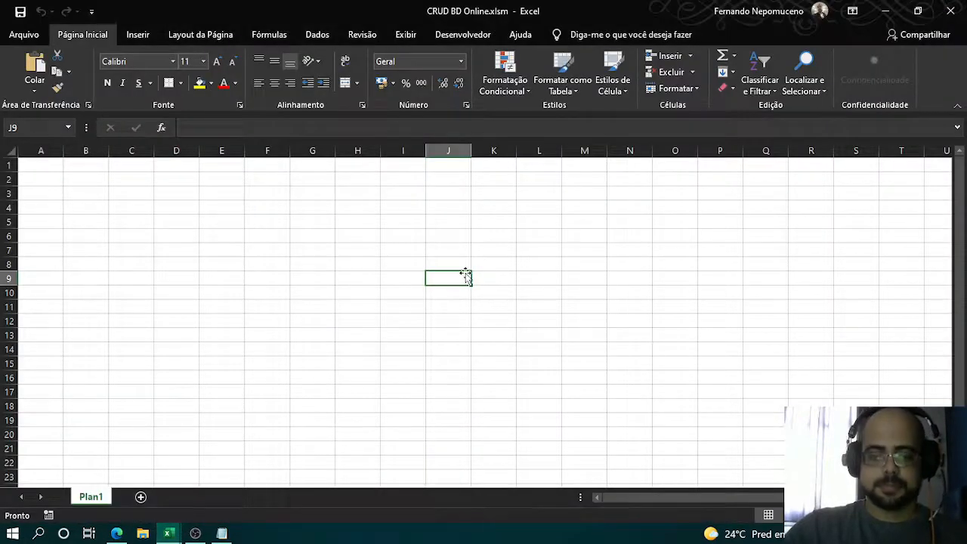
{"action": "key", "text": "alt+F11"}
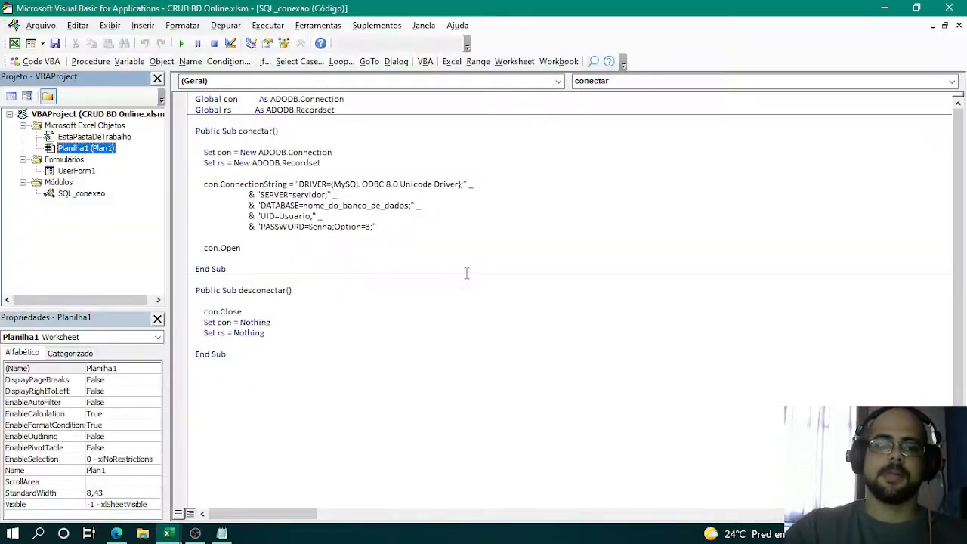
{"action": "double_click", "coordinate": [78, 172]}
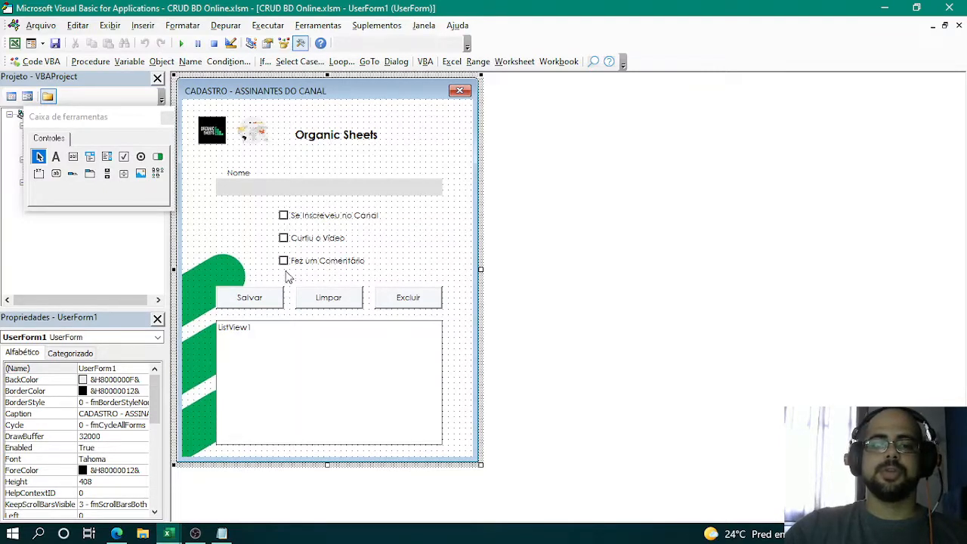
{"action": "key", "text": "alt+Tab"}
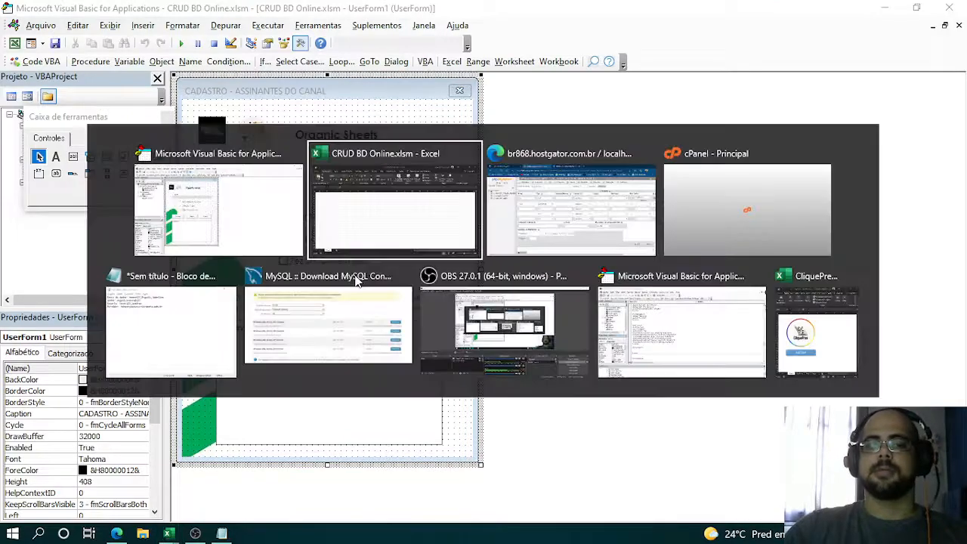
{"action": "key", "text": "alt+Tab"}
{"action": "key", "text": "Tab"}
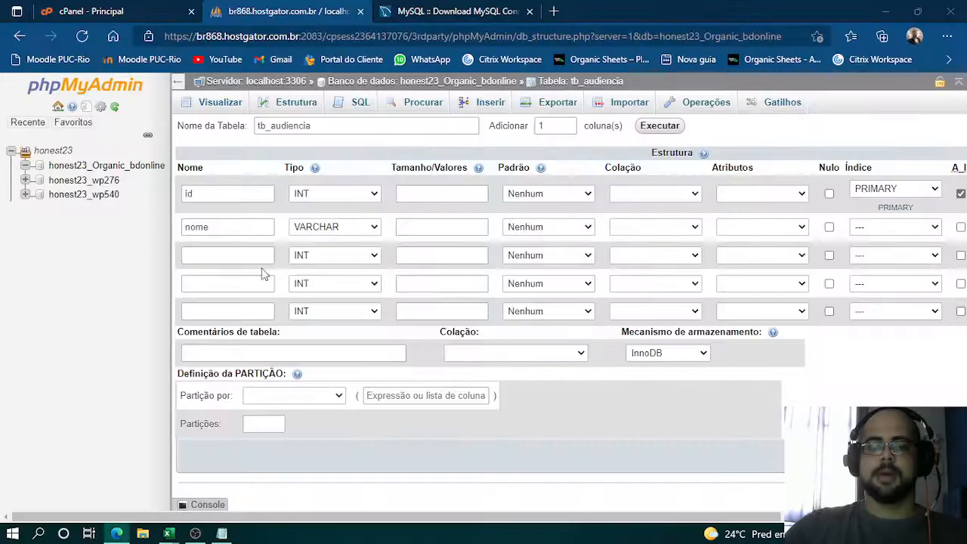
- Name the remaining three columns of tb_audiencia inscricao, curtida and comentario
{"action": "left_click", "coordinate": [231, 255]}
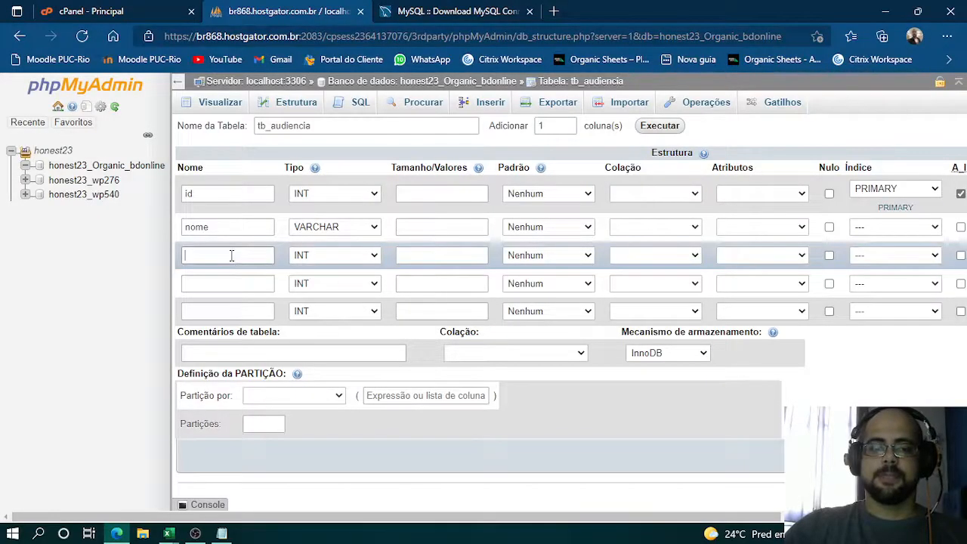
{"action": "type", "text": "inc"}
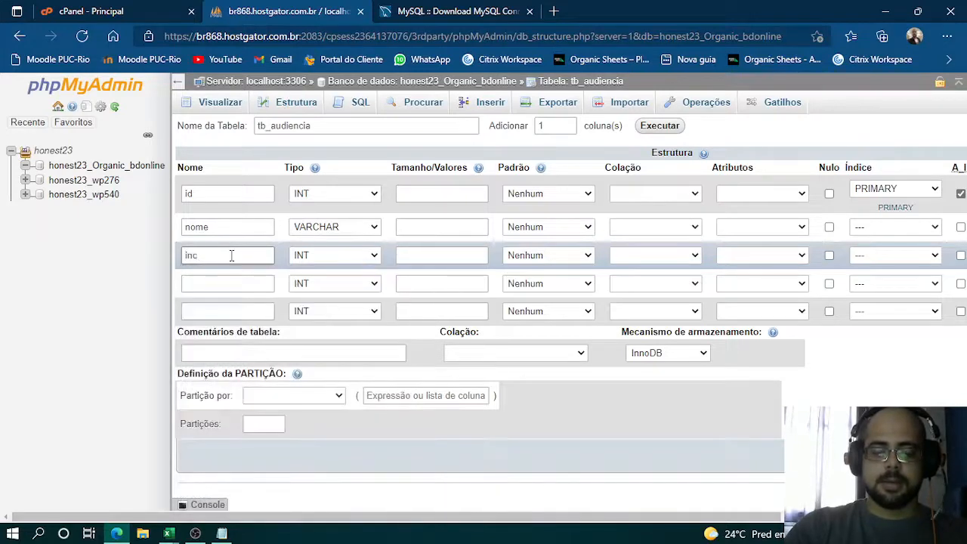
{"action": "key", "text": "BackSpace"}
{"action": "type", "text": "scricao"}
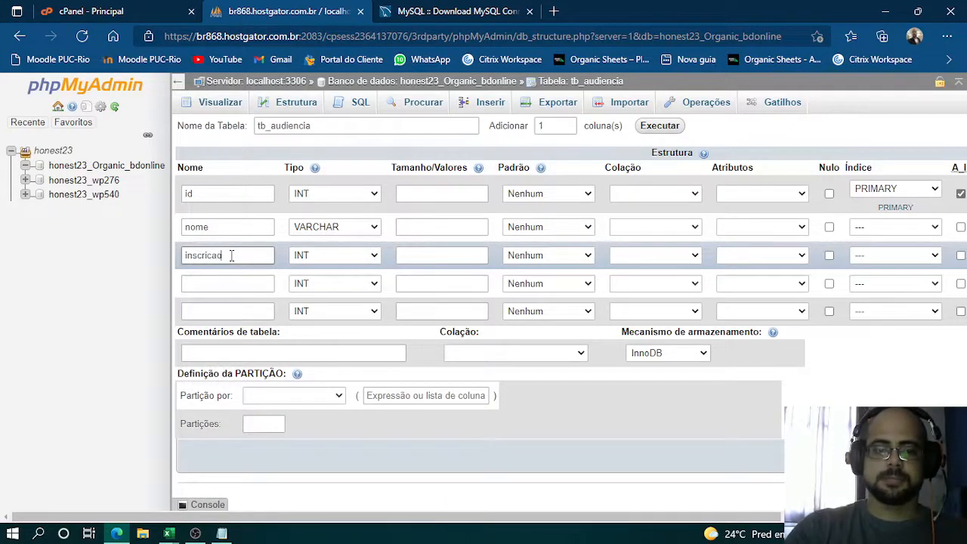
{"action": "key", "text": "Tab"}
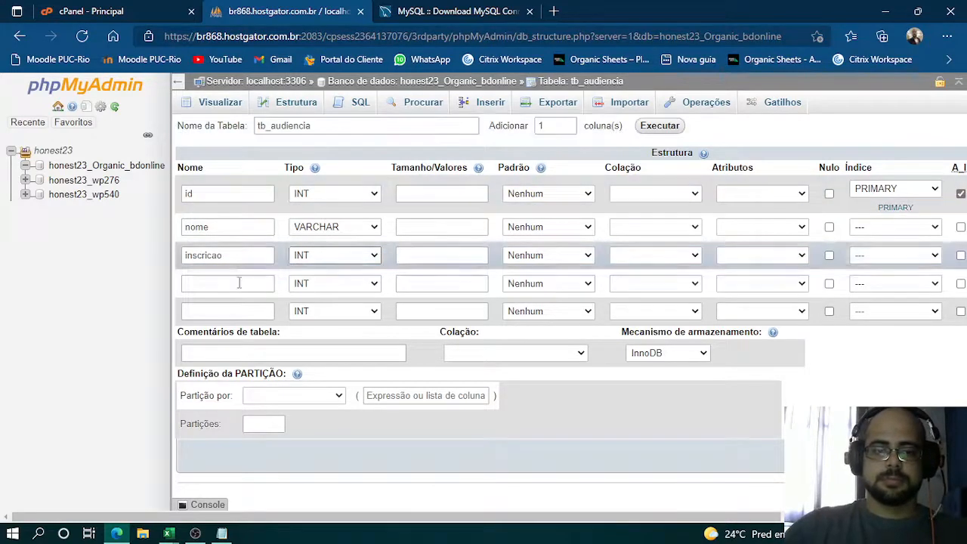
{"action": "left_click", "coordinate": [235, 283]}
{"action": "type", "text": "curtida"}
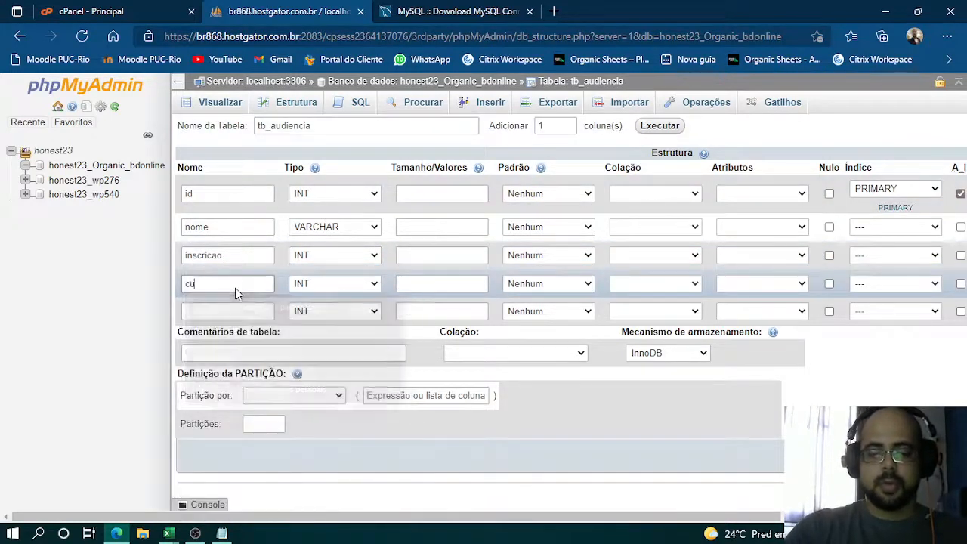
{"action": "left_click", "coordinate": [245, 315]}
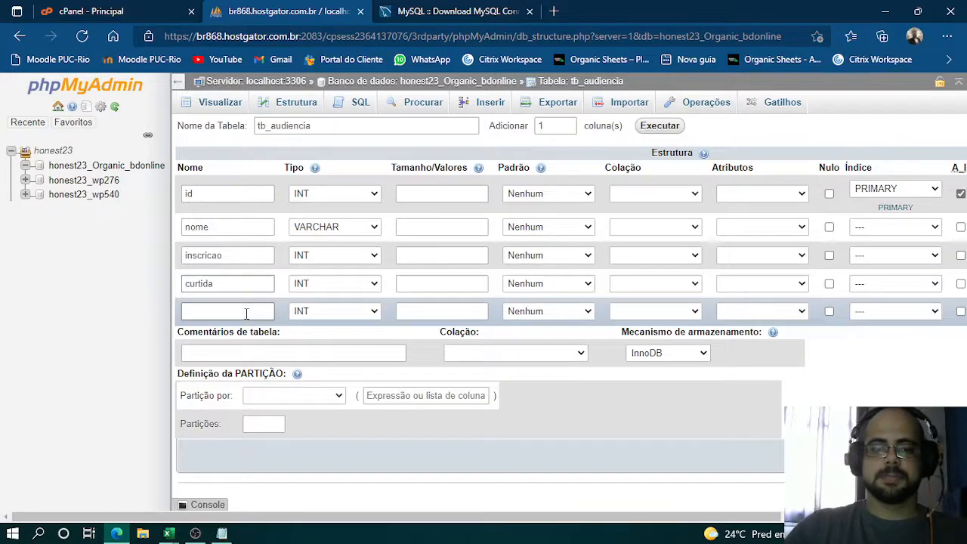
{"action": "type", "text": "comentario"}
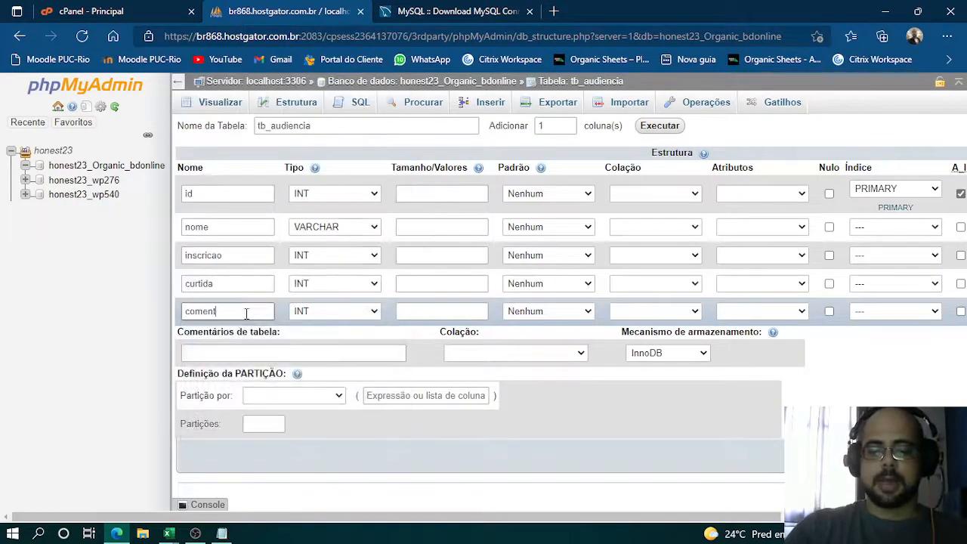
- Set the type of the inscricao, curtida and comentario columns to VARCHAR
{"action": "left_click", "coordinate": [372, 254]}
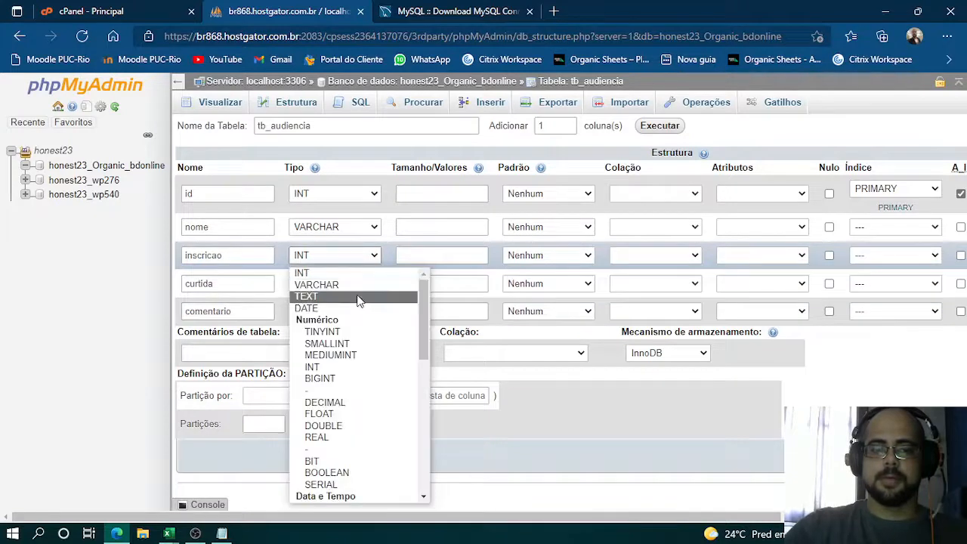
{"action": "left_click", "coordinate": [359, 285]}
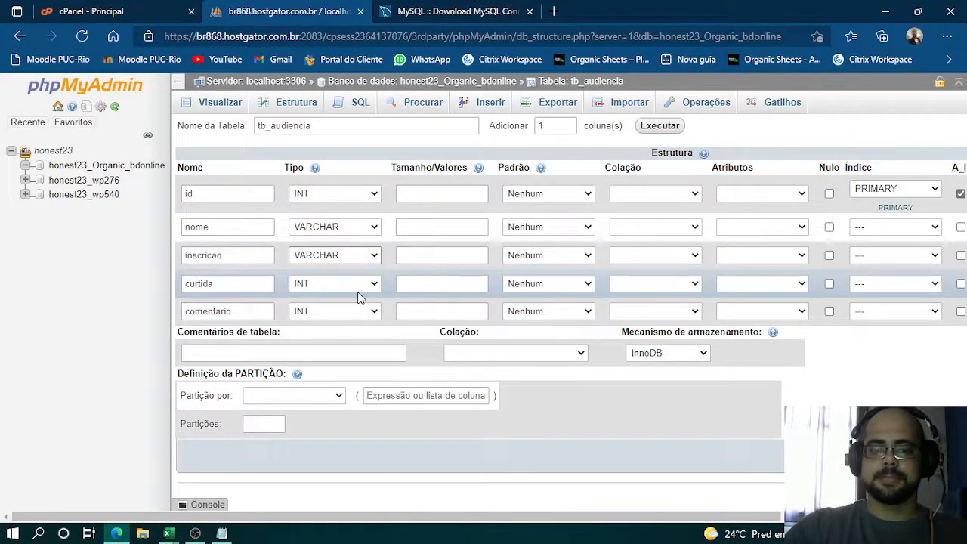
{"action": "left_click", "coordinate": [363, 287]}
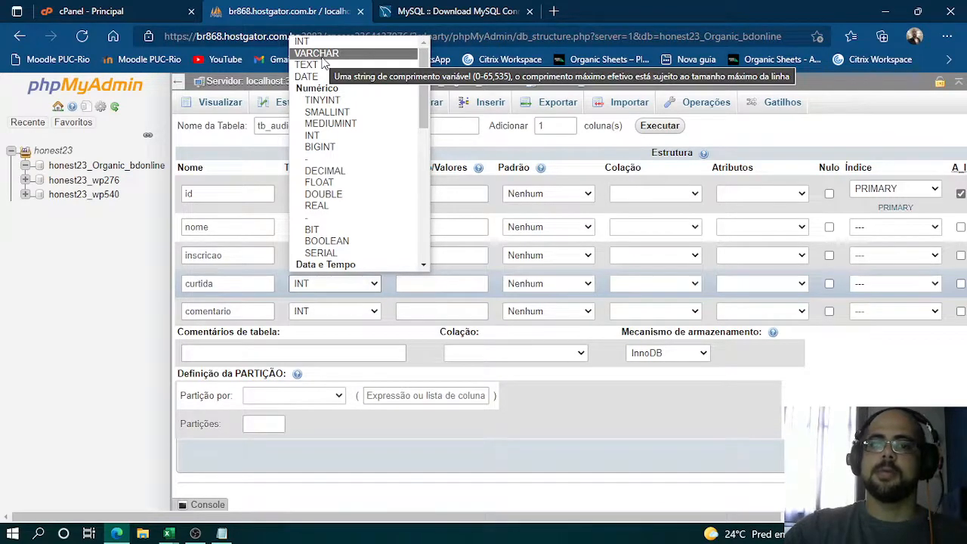
{"action": "left_click", "coordinate": [321, 43]}
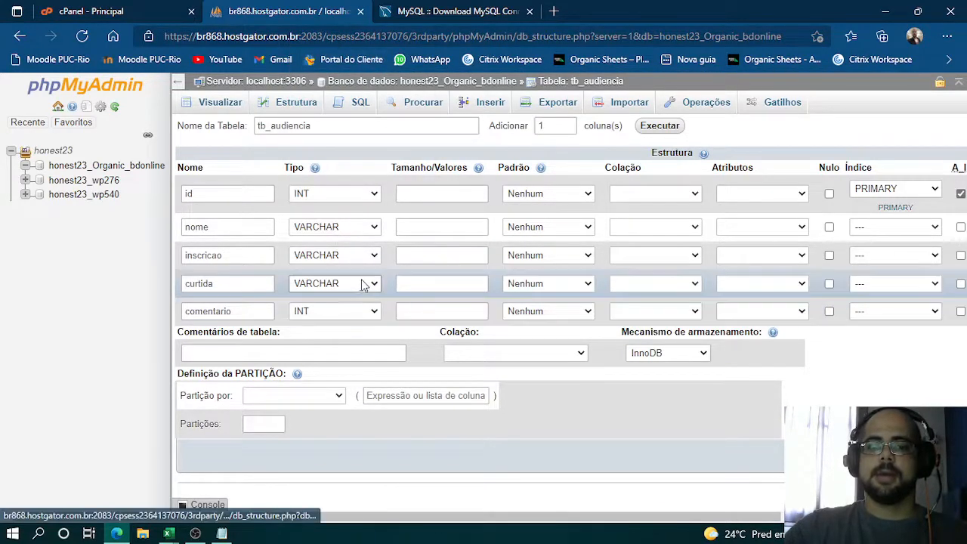
{"action": "left_click", "coordinate": [367, 310]}
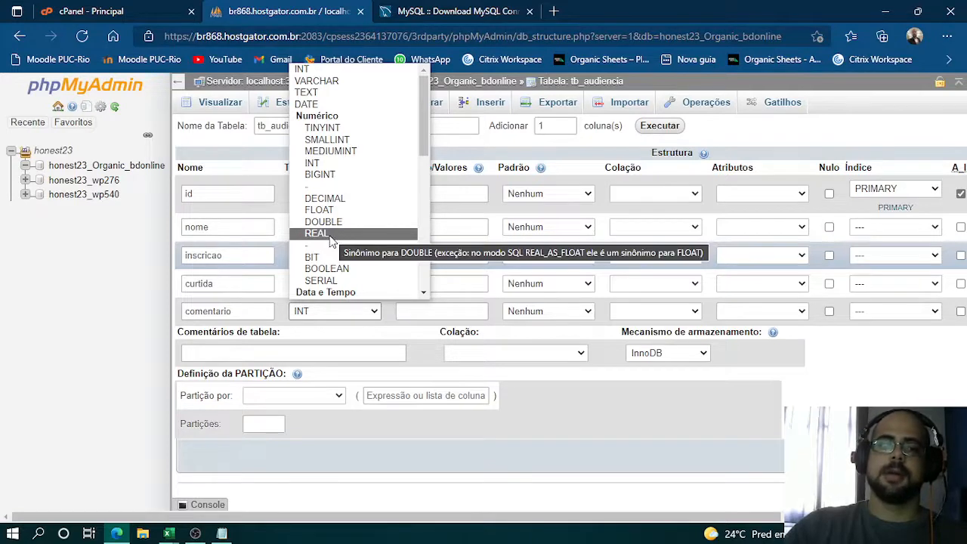
{"action": "scroll", "coordinate": [332, 238], "scroll_direction": "down", "scroll_amount": 1}
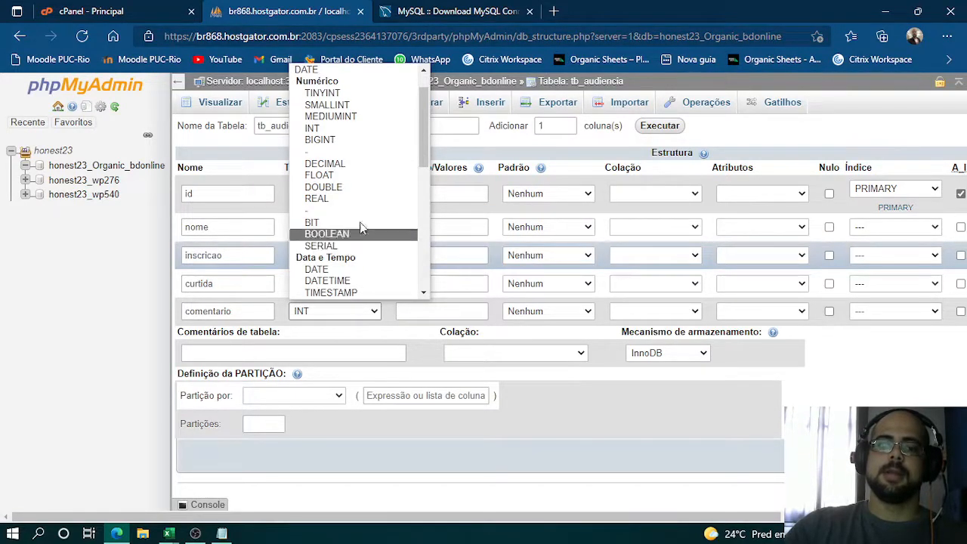
{"action": "scroll", "coordinate": [374, 250], "scroll_direction": "down", "scroll_amount": 3}
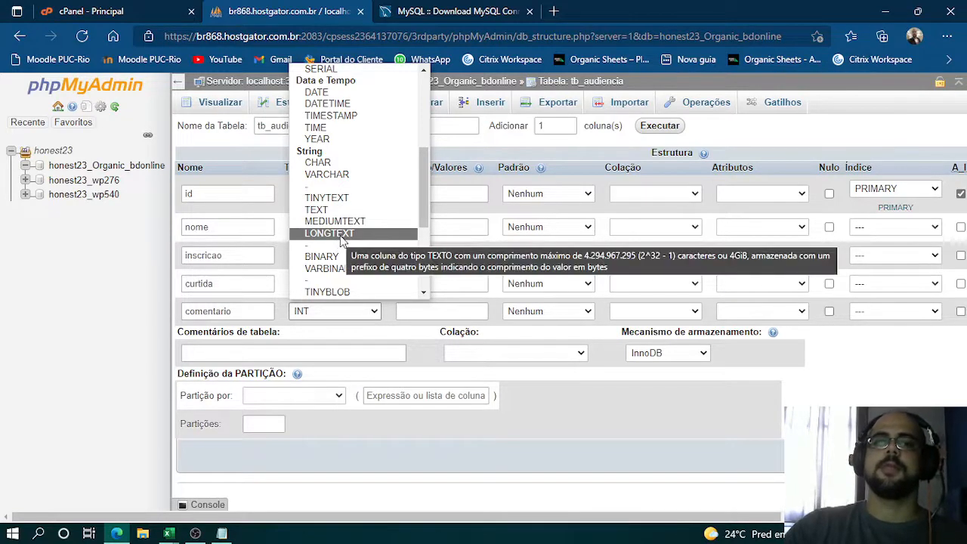
{"action": "left_click", "coordinate": [340, 180]}
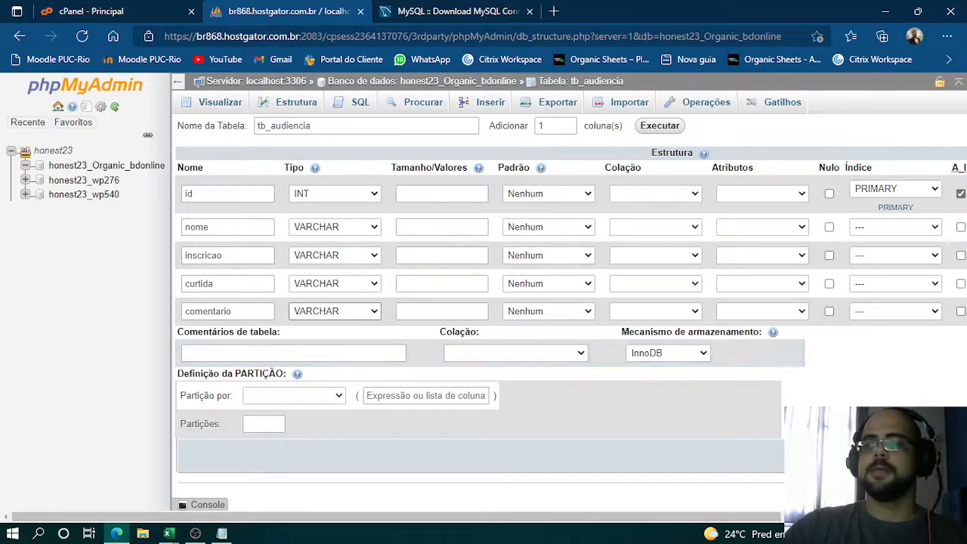
- Try to save tb_audiencia, setting the size of the id column to 10 between attempts
{"action": "left_click", "coordinate": [933, 456]}
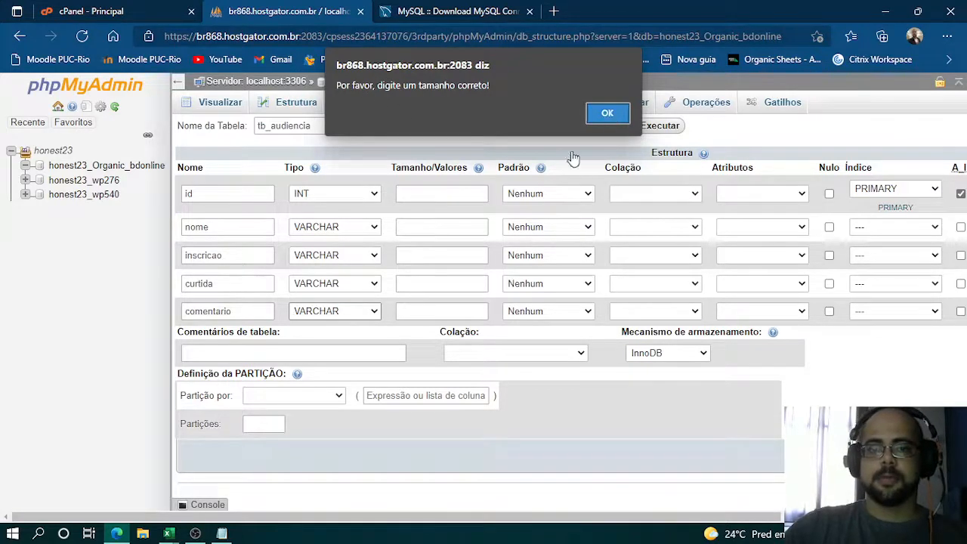
{"action": "key", "text": "Return"}
{"action": "left_click", "coordinate": [434, 193]}
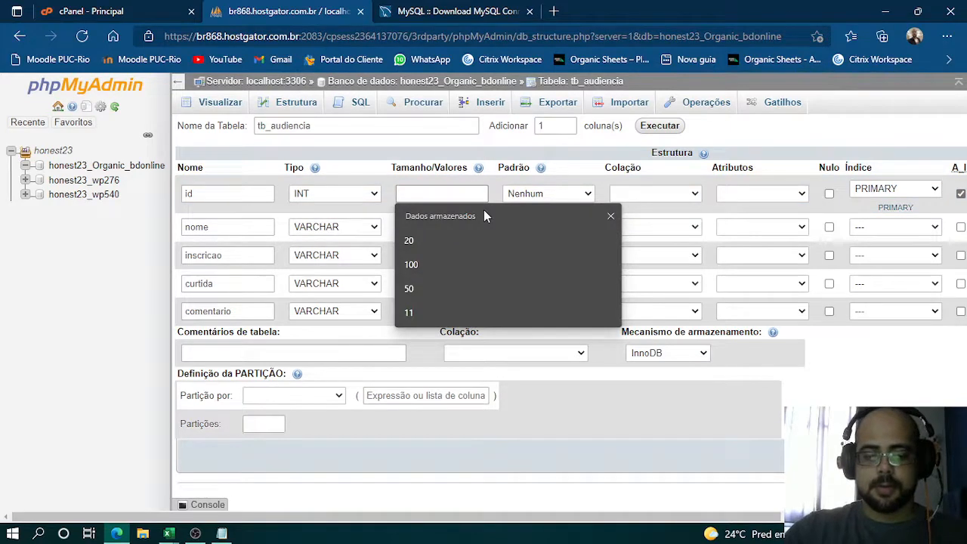
{"action": "type", "text": "10"}
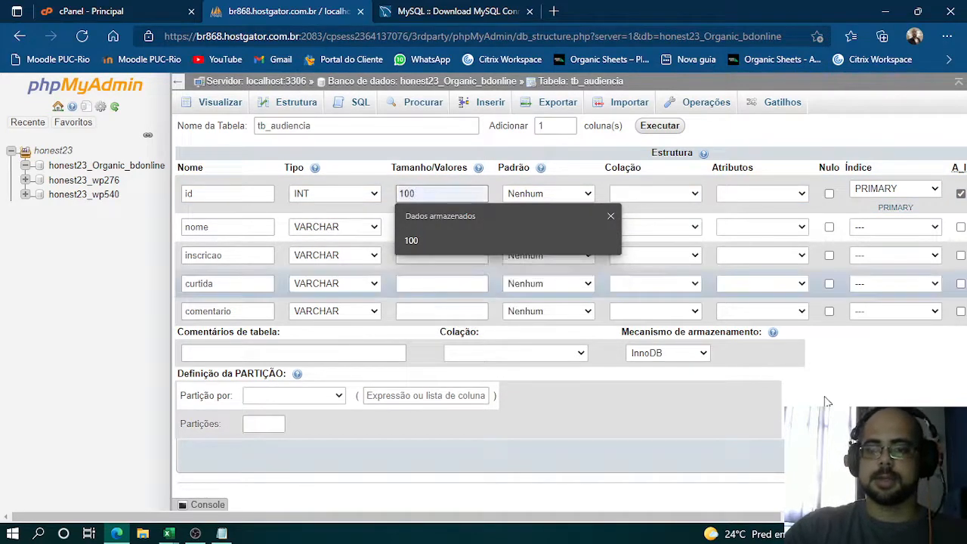
{"action": "left_click", "coordinate": [921, 386]}
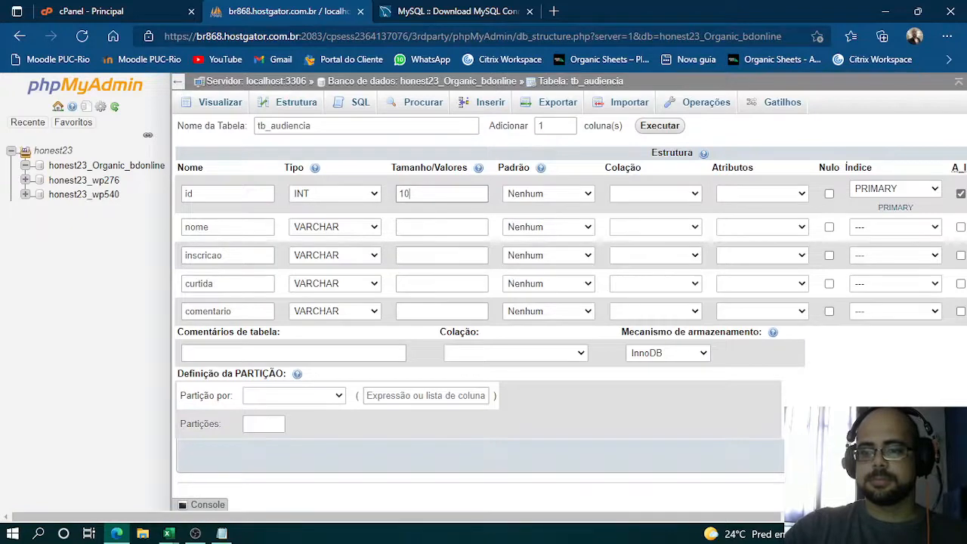
{"action": "key", "text": "Return"}
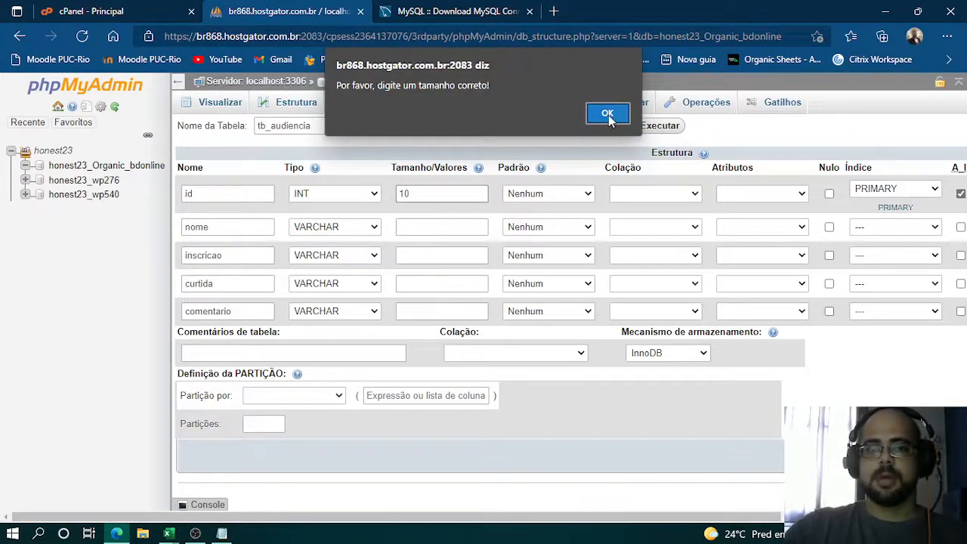
{"action": "left_click", "coordinate": [608, 114]}
- Set the size of nome to 50 and of inscricao, curtida and comentario to 2, and save the table
{"action": "left_click", "coordinate": [428, 228]}
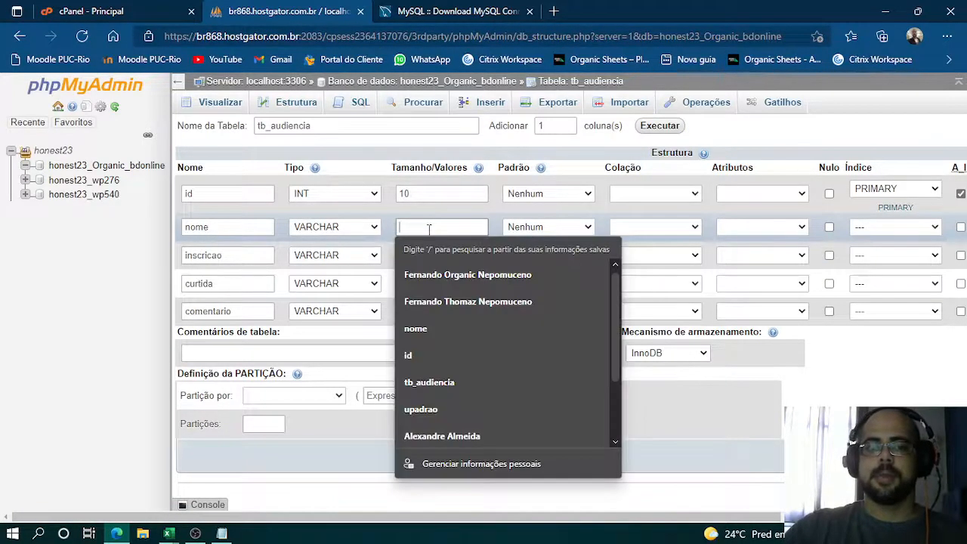
{"action": "type", "text": "50"}
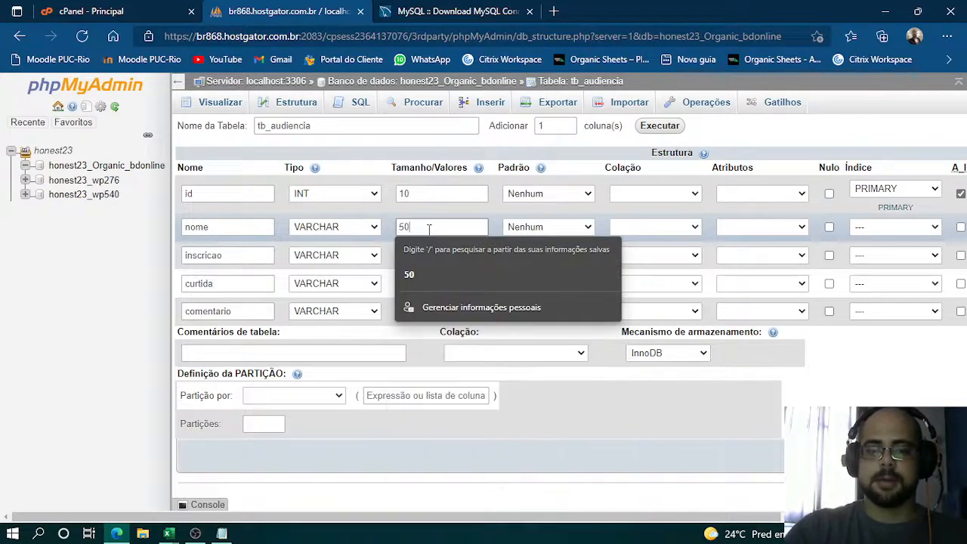
{"action": "left_click", "coordinate": [420, 273]}
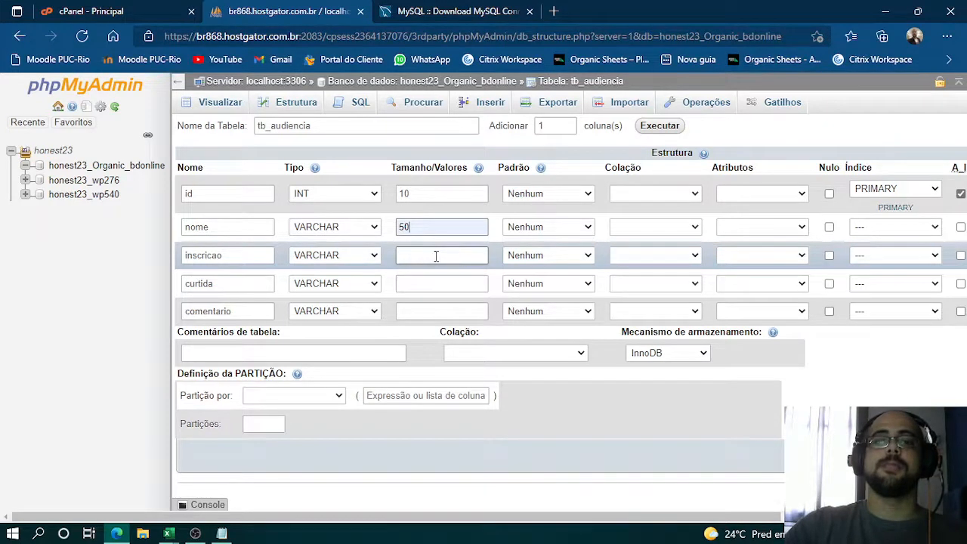
{"action": "left_click", "coordinate": [436, 256]}
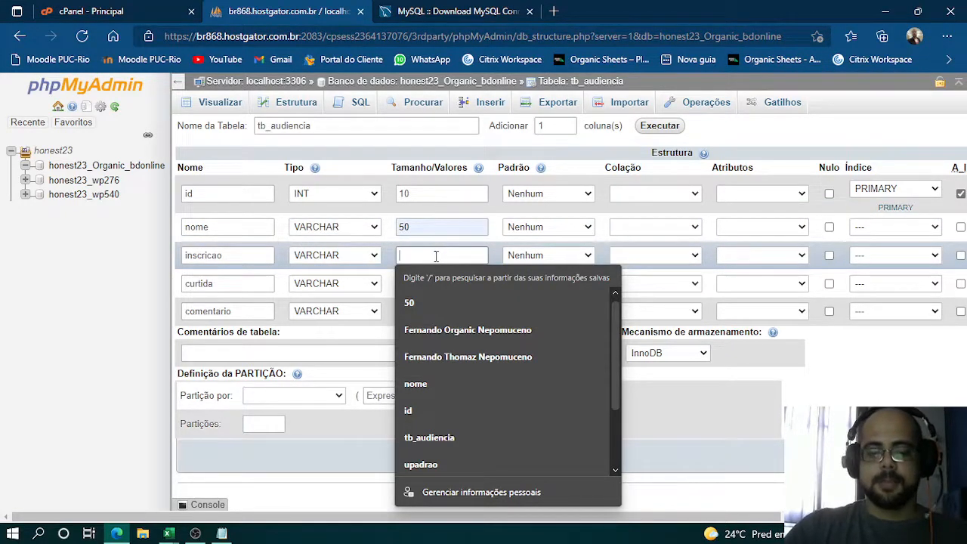
{"action": "type", "text": "2"}
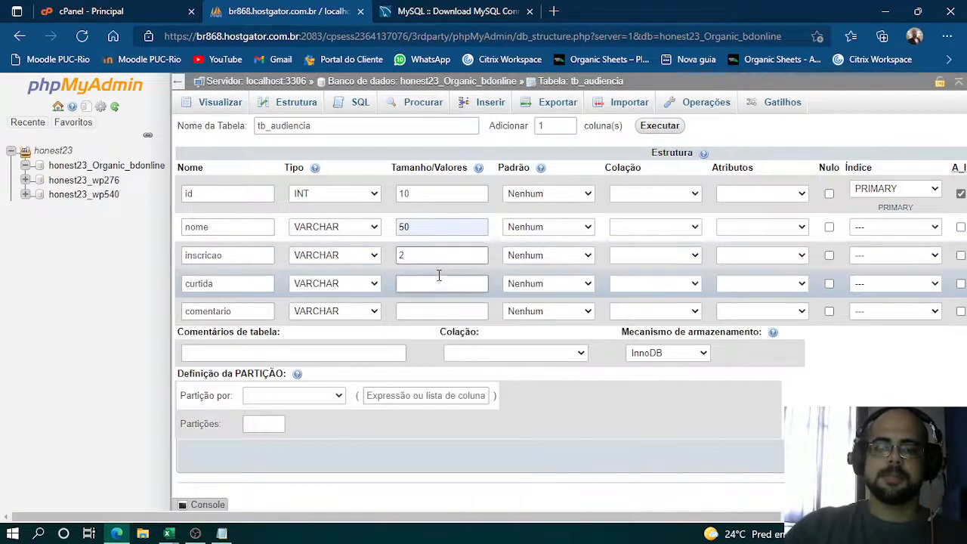
{"action": "left_click", "coordinate": [438, 285]}
{"action": "type", "text": "2"}
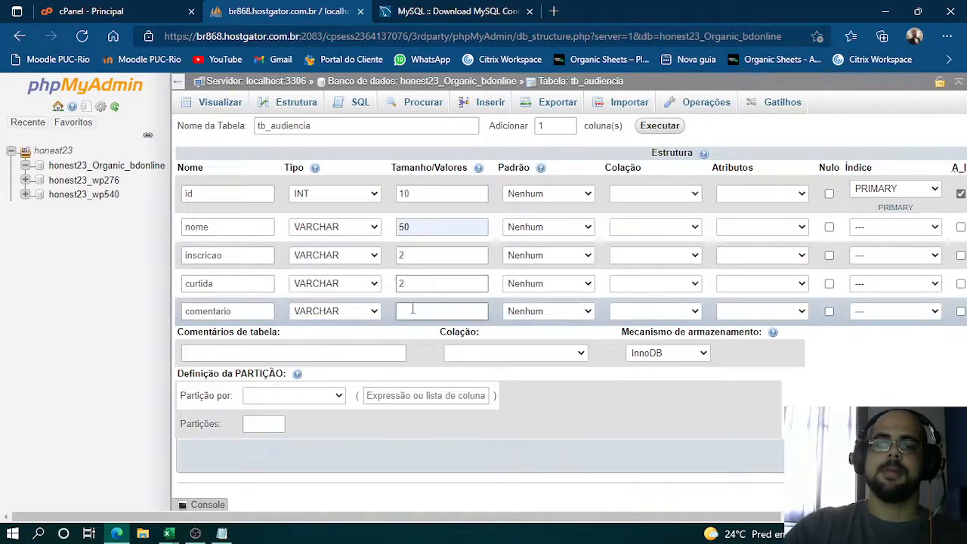
{"action": "type", "text": "2"}
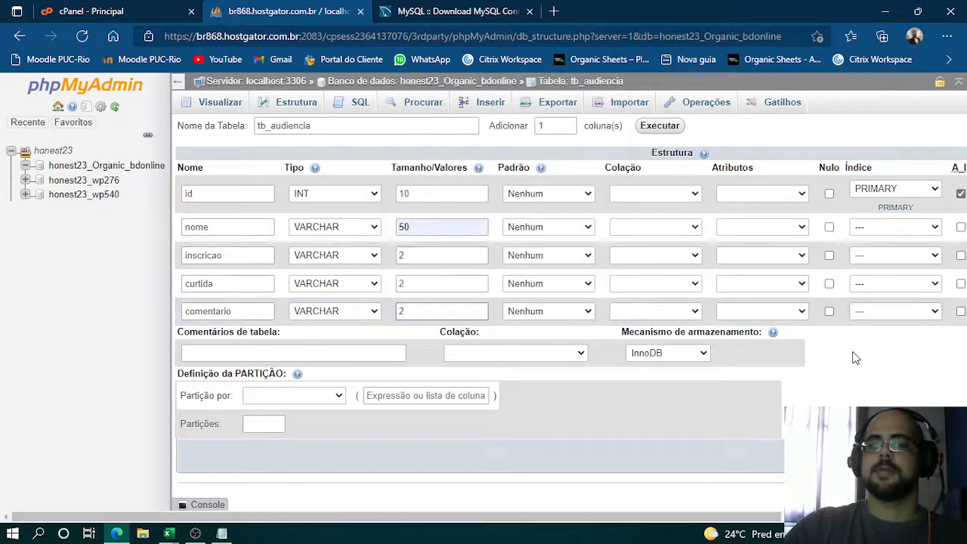
{"action": "left_click", "coordinate": [652, 492]}
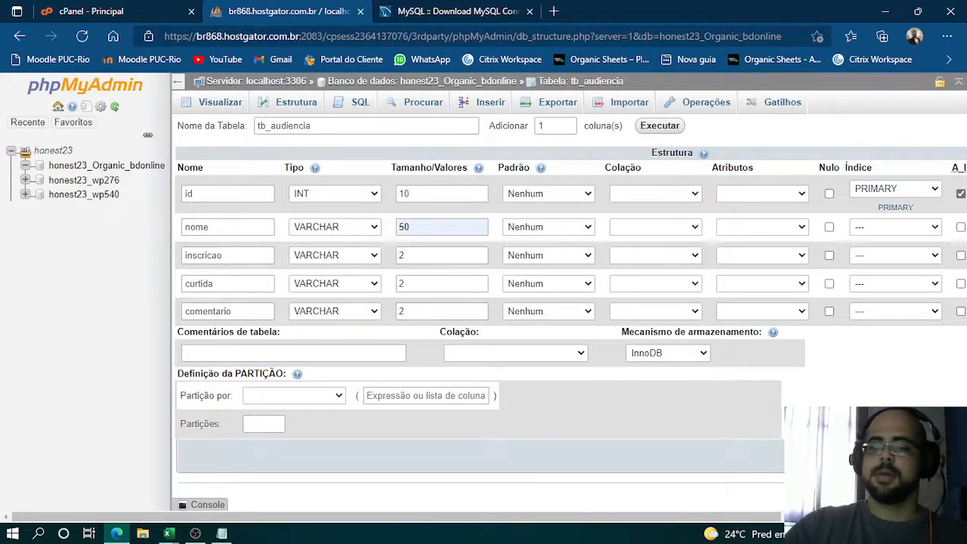
{"action": "left_click", "coordinate": [935, 456]}
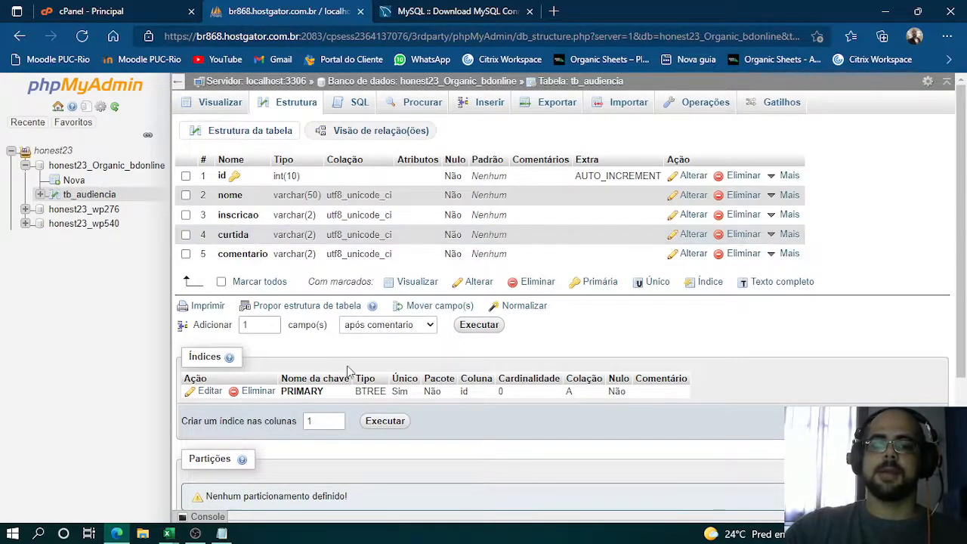
{"action": "scroll", "coordinate": [388, 352], "scroll_direction": "down", "scroll_amount": 3}
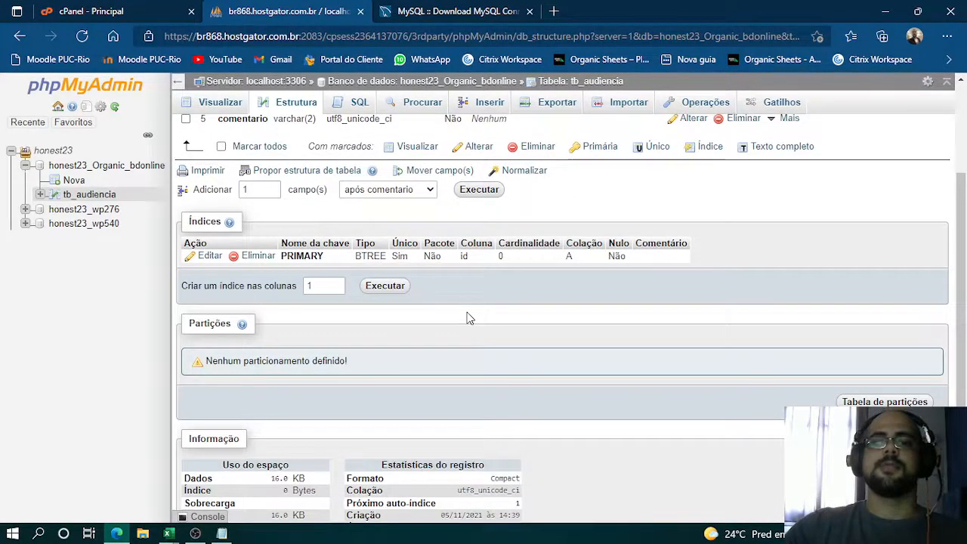
{"action": "scroll", "coordinate": [466, 318], "scroll_direction": "down", "scroll_amount": 1}
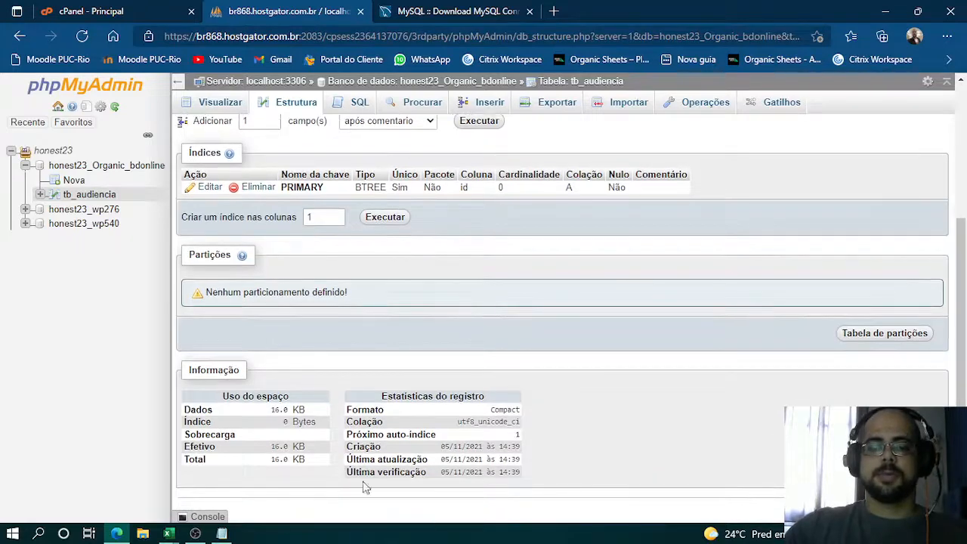
{"action": "scroll", "coordinate": [446, 371], "scroll_direction": "up", "scroll_amount": 3}
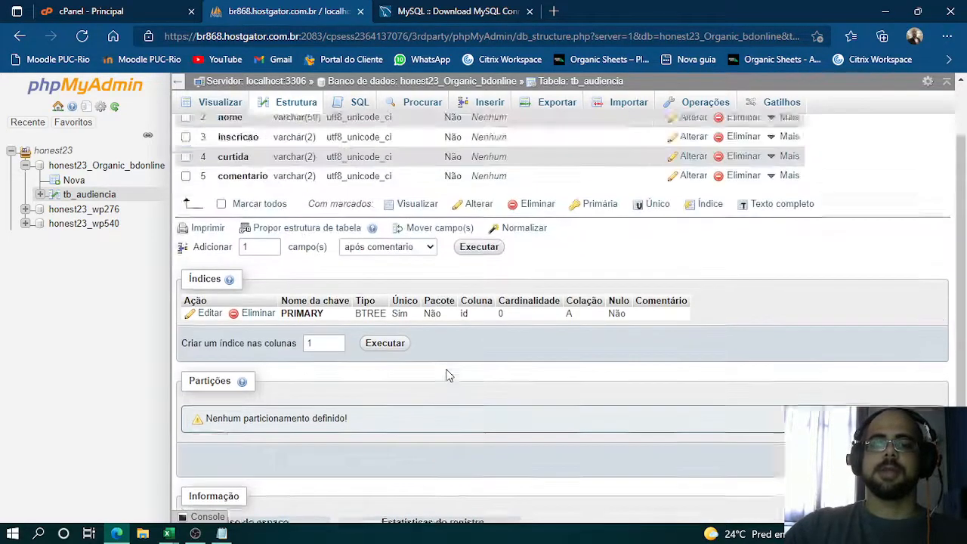
- Switch to the Visual Basic editor, move the toolbox off the project tree and open the SQL_conexao module
{"action": "key", "text": "alt+Tab"}
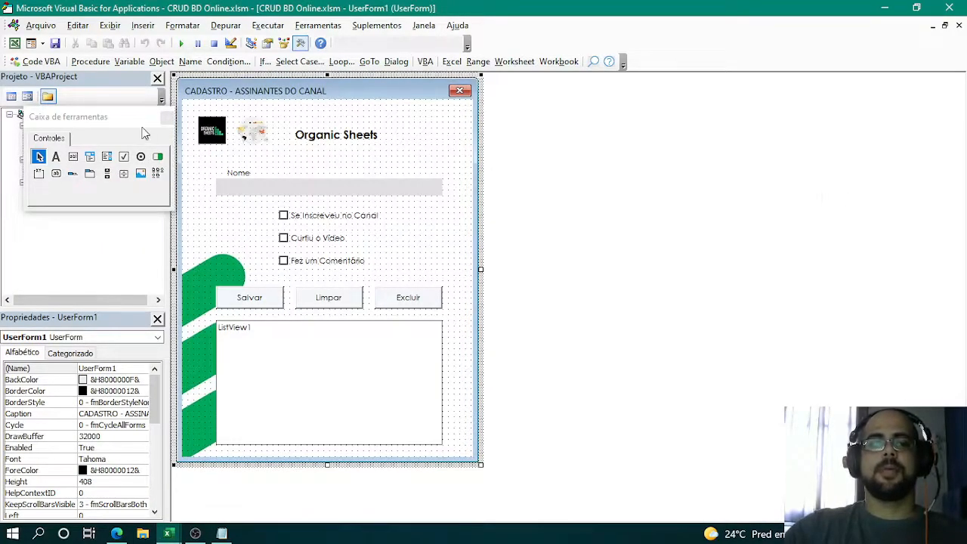
{"action": "left_click_drag", "start_coordinate": [132, 119], "coordinate": [592, 96]}
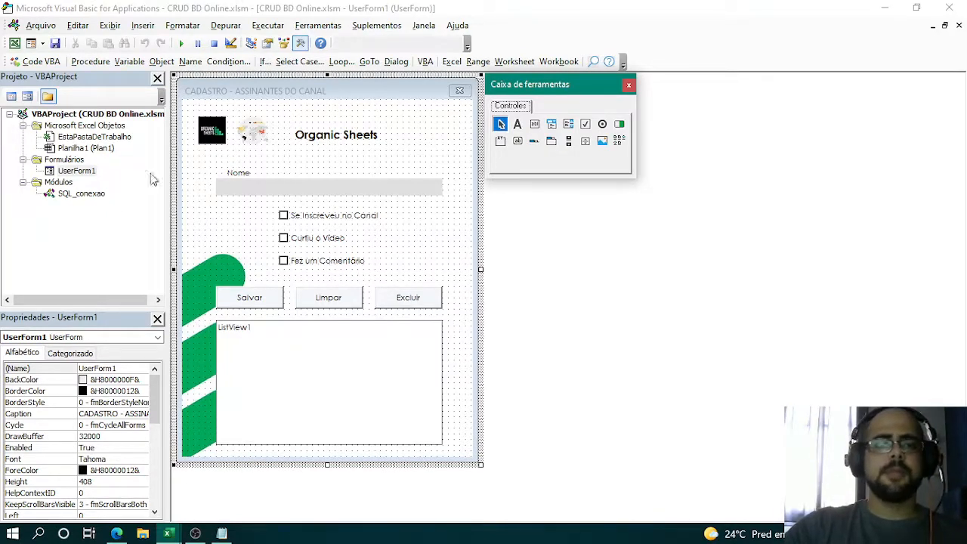
{"action": "left_click", "coordinate": [311, 28]}
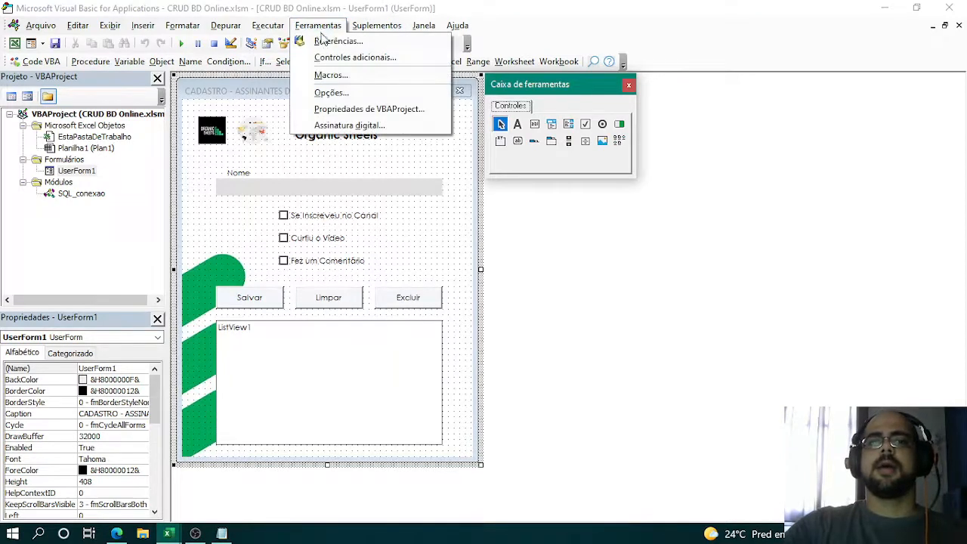
{"action": "double_click", "coordinate": [80, 195]}
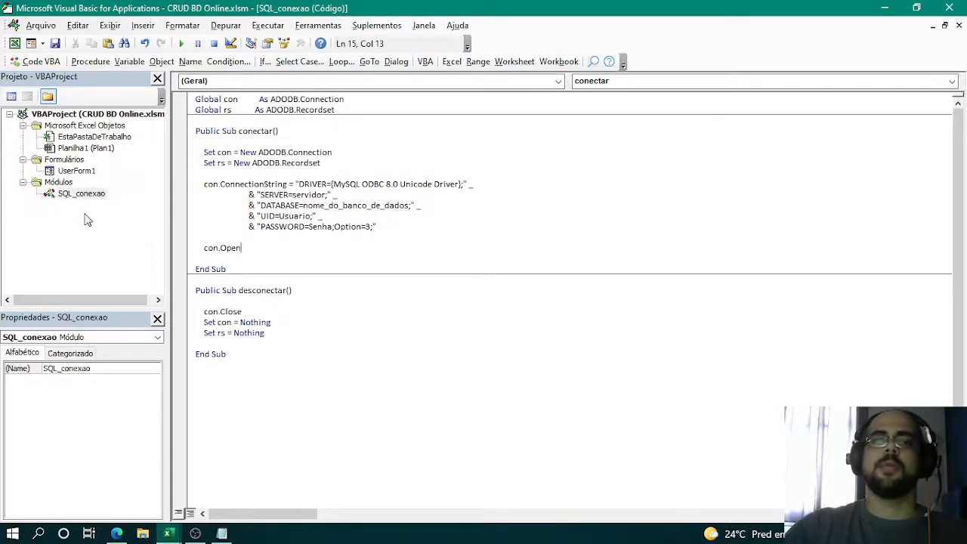
- Examine the global con and rs declarations and align the As ADODB.Recordset clause with the clause on the line above
{"action": "left_click_drag", "start_coordinate": [196, 99], "coordinate": [306, 99]}
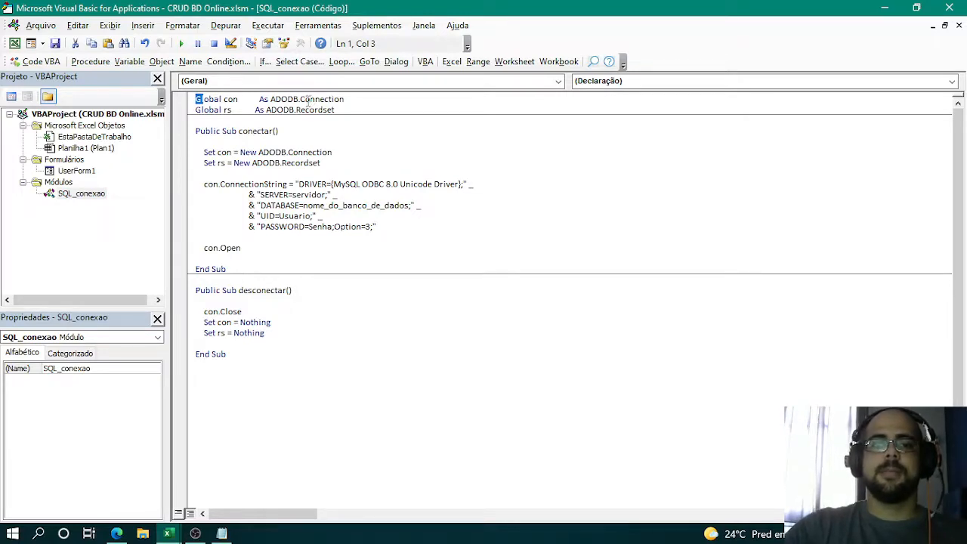
{"action": "double_click", "coordinate": [210, 101]}
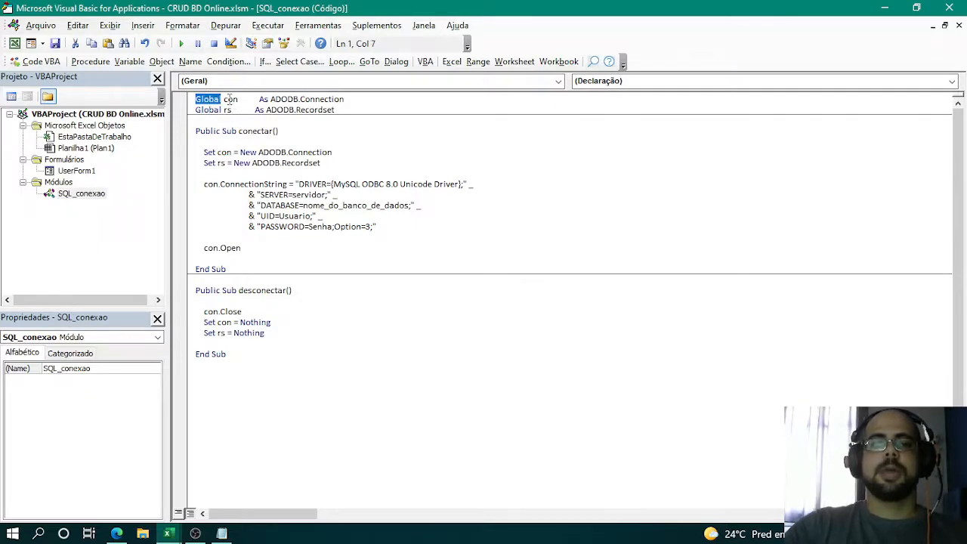
{"action": "double_click", "coordinate": [230, 99]}
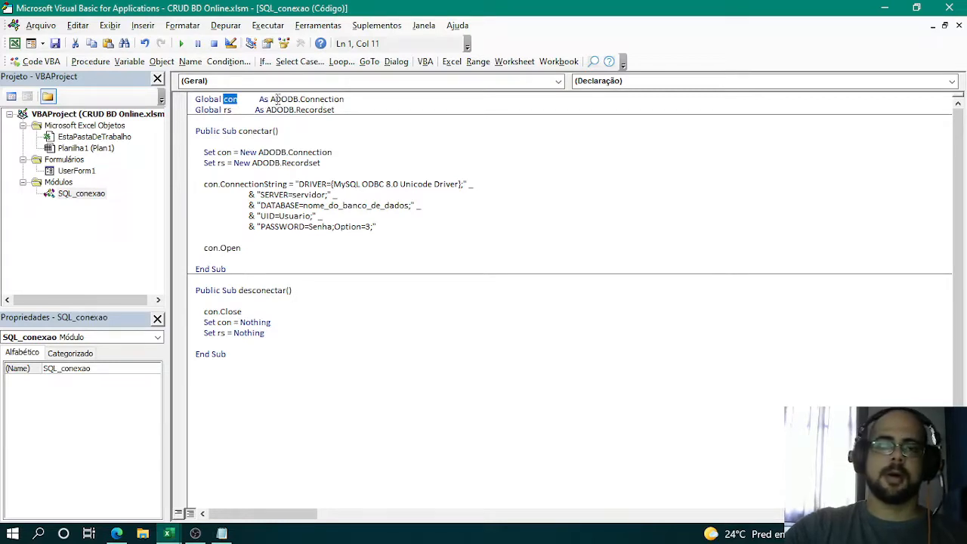
{"action": "double_click", "coordinate": [224, 111]}
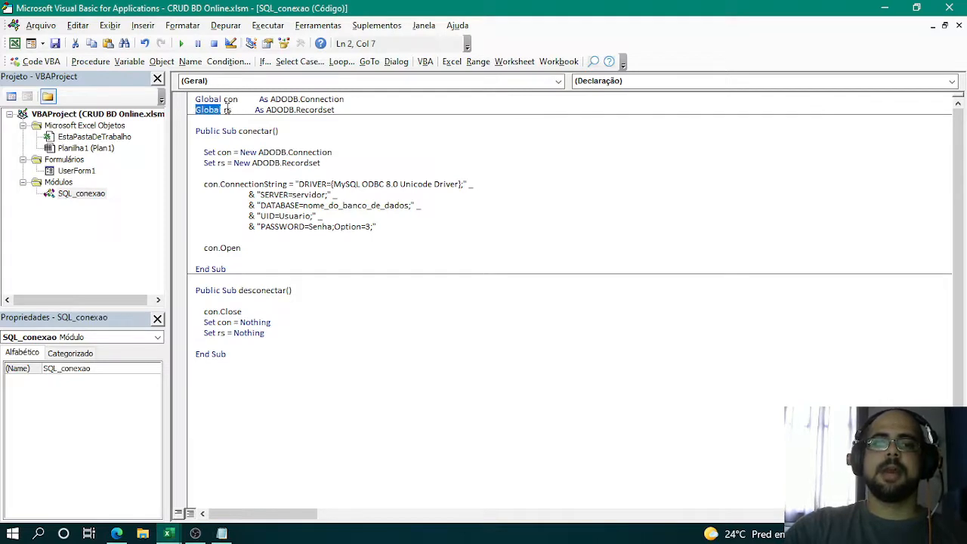
{"action": "double_click", "coordinate": [227, 110]}
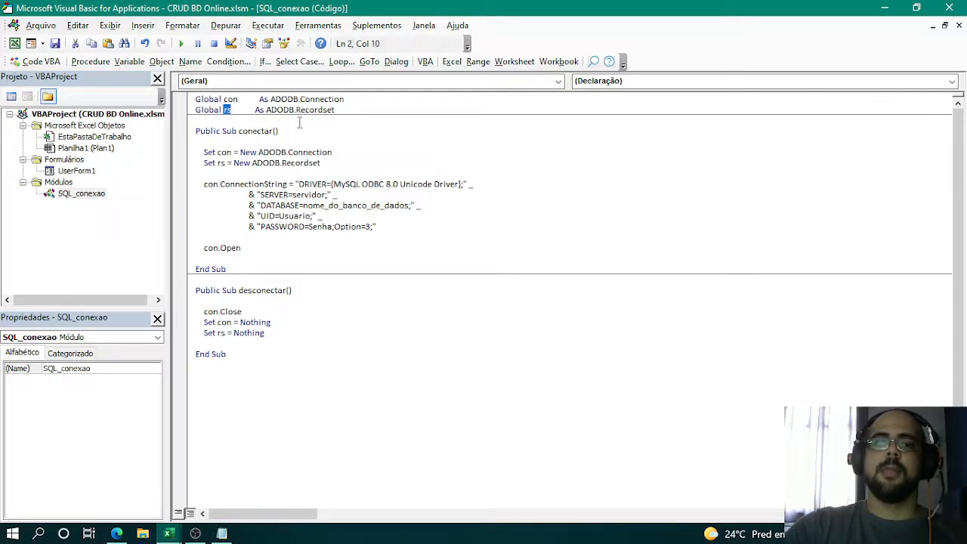
{"action": "left_click", "coordinate": [383, 133]}
{"action": "left_click", "coordinate": [254, 109]}
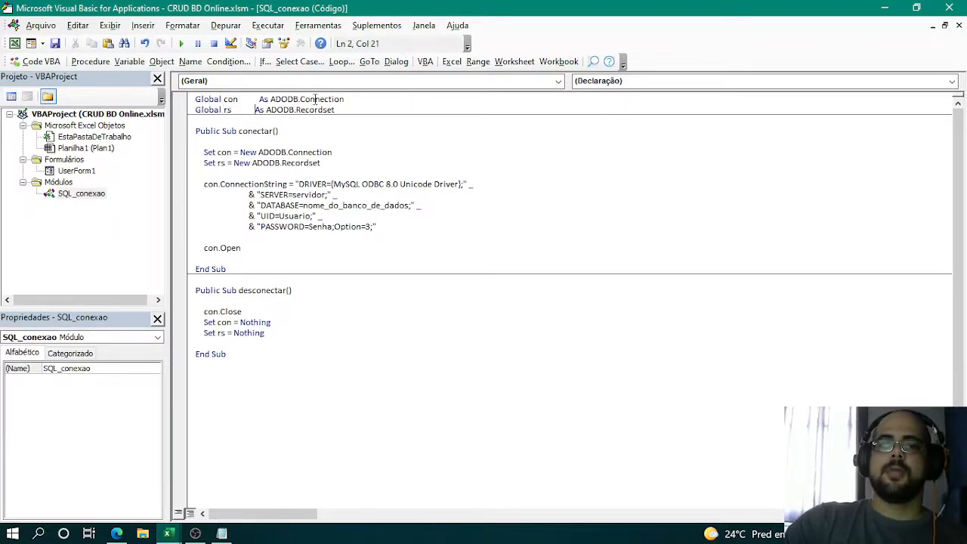
- Examine the conectar procedure header, its Set statements and the start of the connection string assignment
{"action": "left_click", "coordinate": [351, 129]}
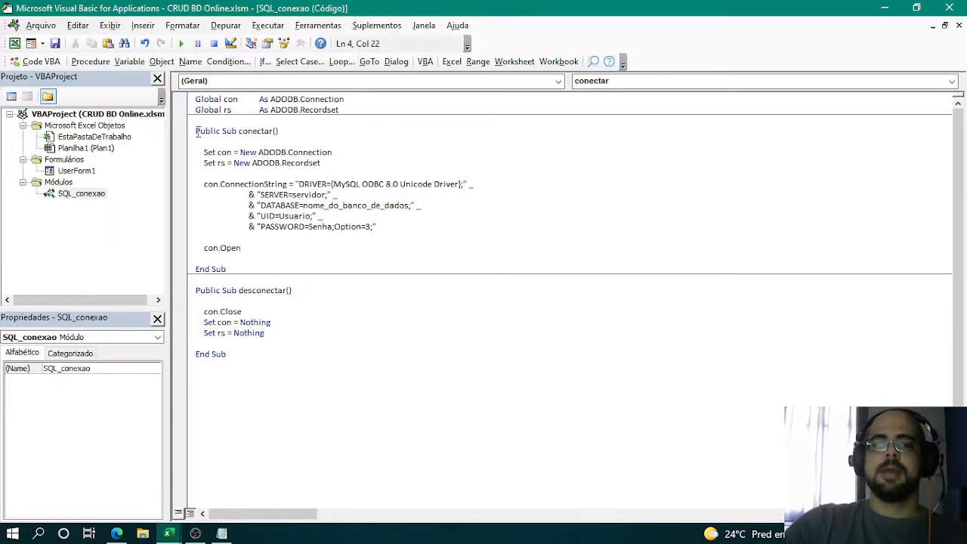
{"action": "left_click_drag", "start_coordinate": [195, 131], "coordinate": [205, 131]}
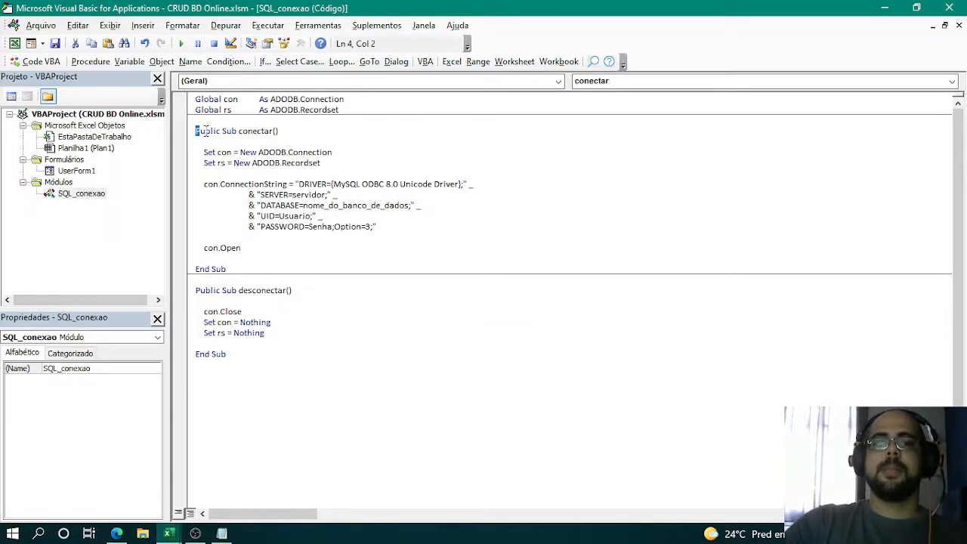
{"action": "double_click", "coordinate": [252, 132]}
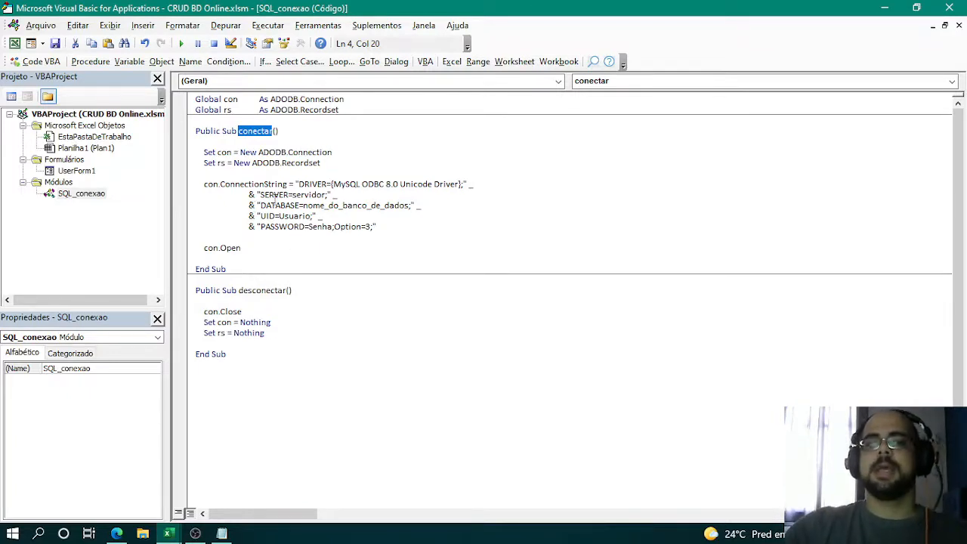
{"action": "double_click", "coordinate": [209, 151]}
{"action": "double_click", "coordinate": [225, 152]}
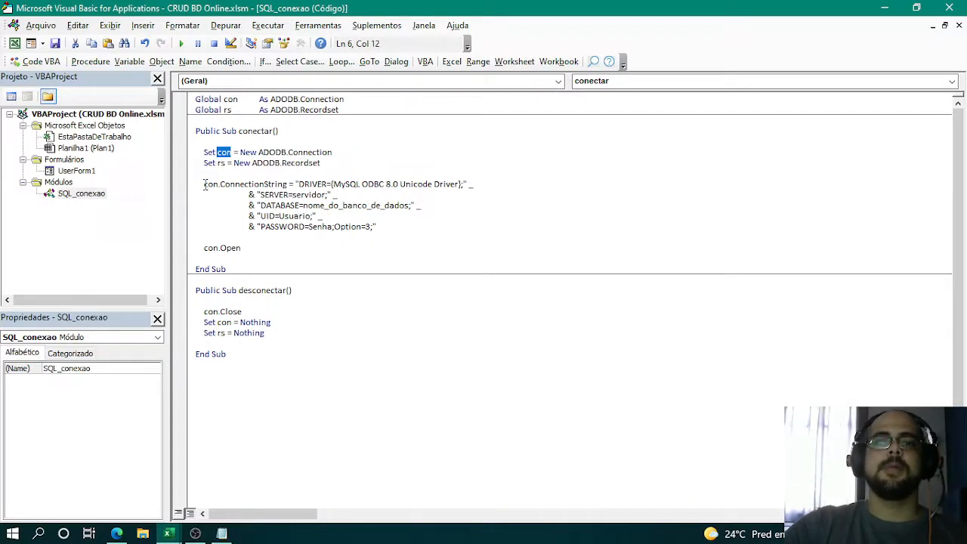
{"action": "left_click_drag", "start_coordinate": [204, 184], "coordinate": [210, 184]}
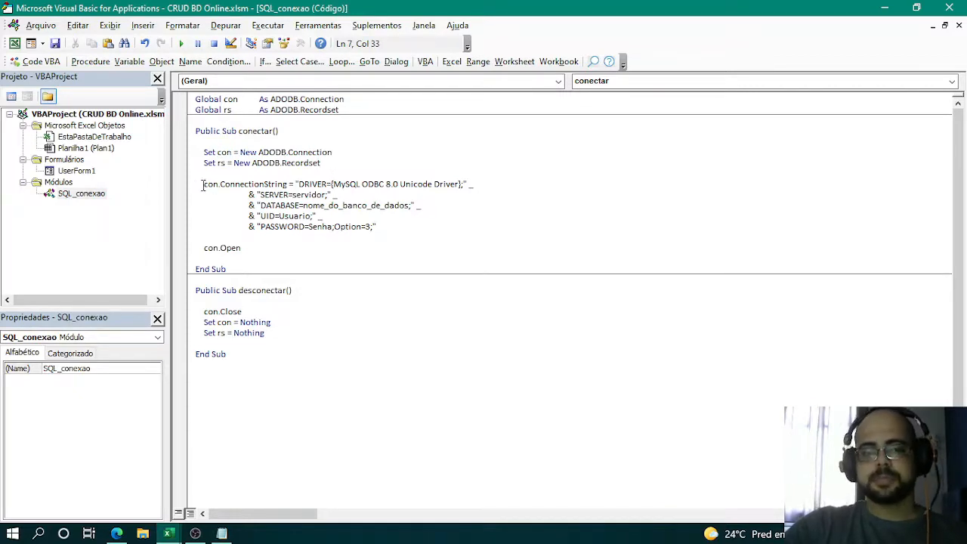
- Insert three blank lines above the connection string assignment and start a trial con. statement there to list its members
{"action": "left_click_drag", "start_coordinate": [202, 184], "coordinate": [406, 226]}
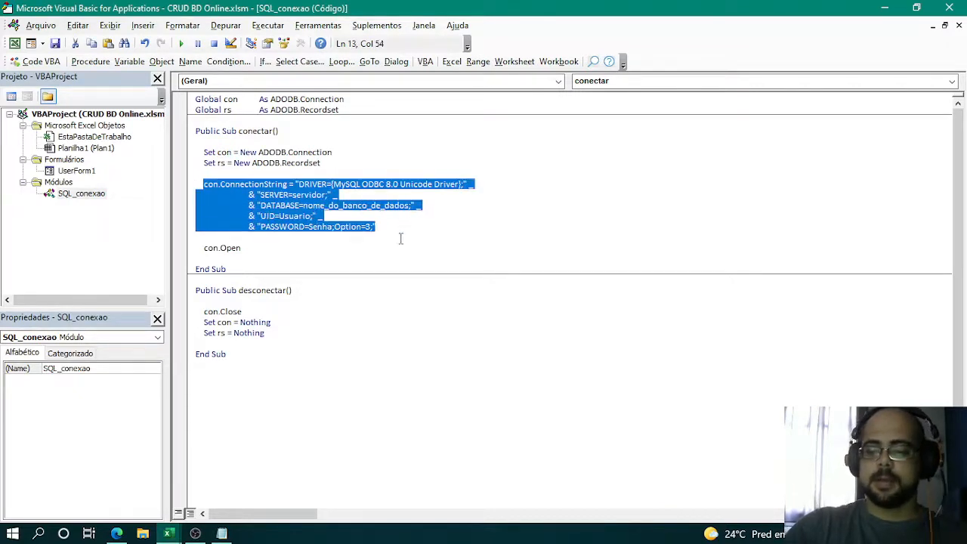
{"action": "key", "text": "Left"}
{"action": "key", "text": "Return"}
{"action": "key", "text": "Return"}
{"action": "key", "text": "Return"}
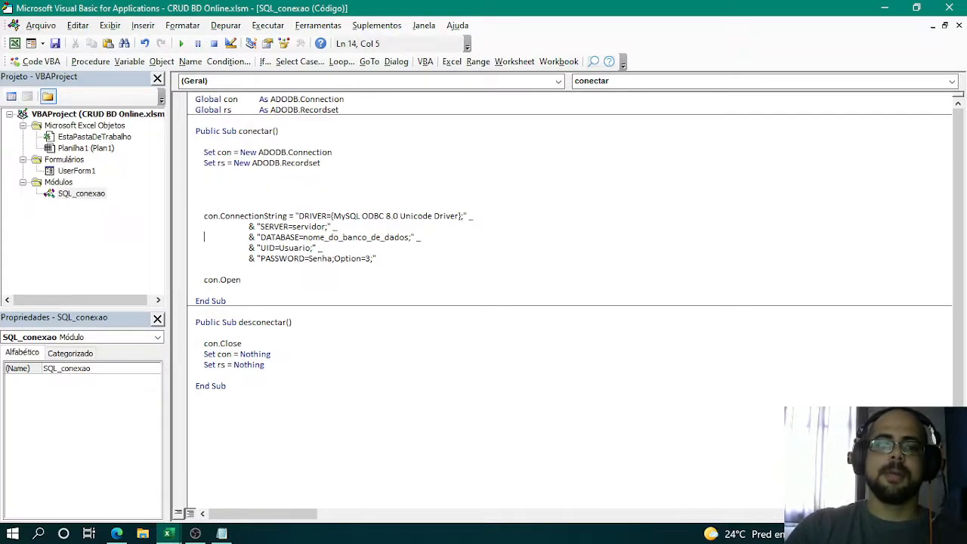
{"action": "key", "text": "Up"}
{"action": "key", "text": "Up"}
{"action": "key", "text": "Up"}
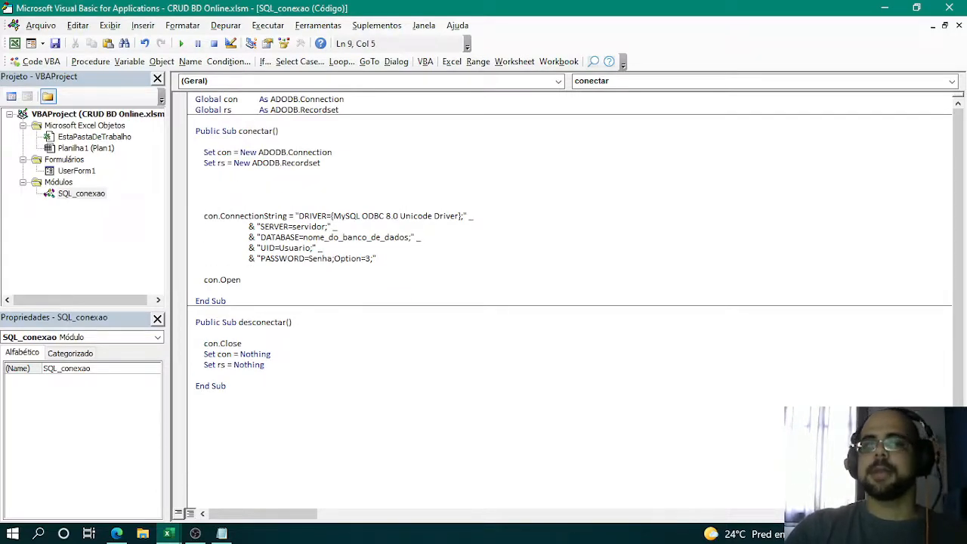
{"action": "type", "text": "con"}
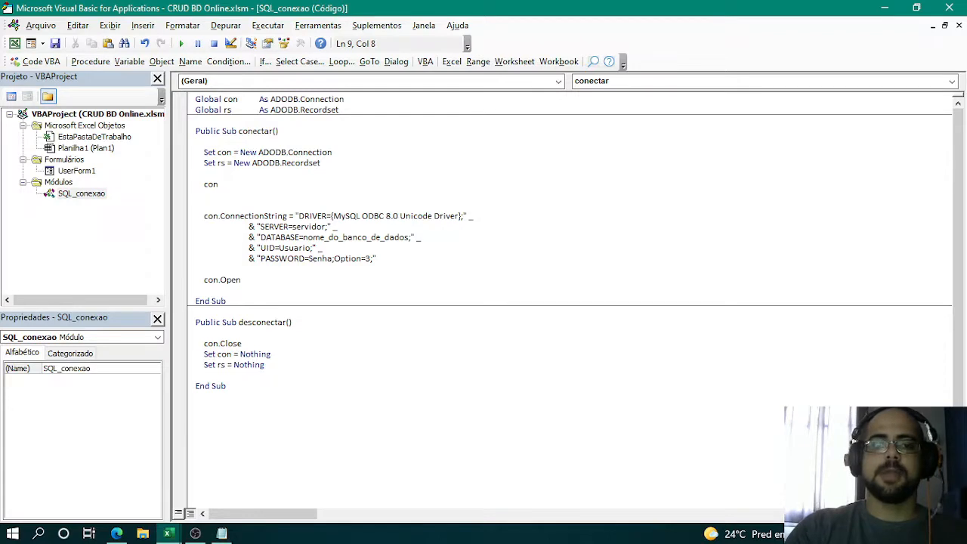
{"action": "type", "text": "."}
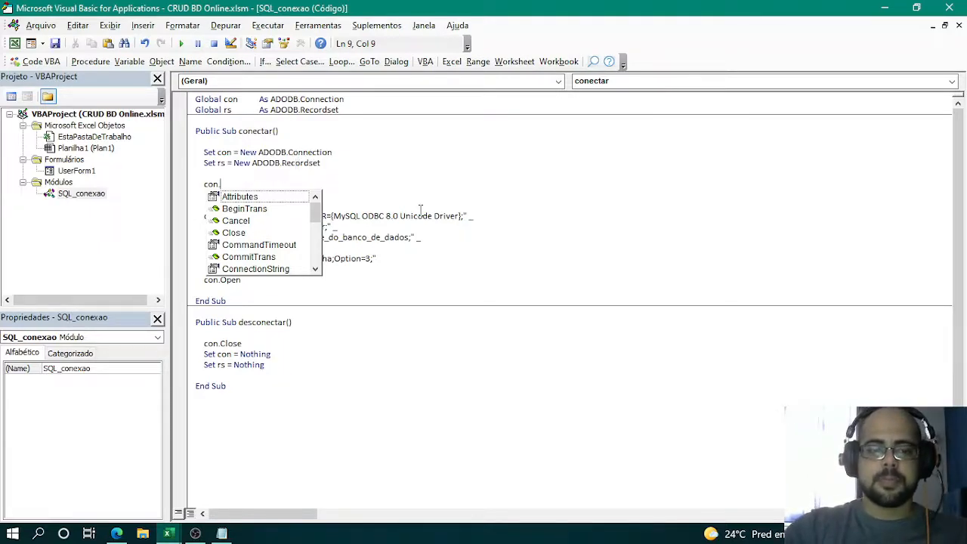
- Complete the trial line as con.ConnectionString = "", using the existing assignment as reference, and delete the trial line
{"action": "left_click", "coordinate": [478, 198]}
{"action": "double_click", "coordinate": [239, 216]}
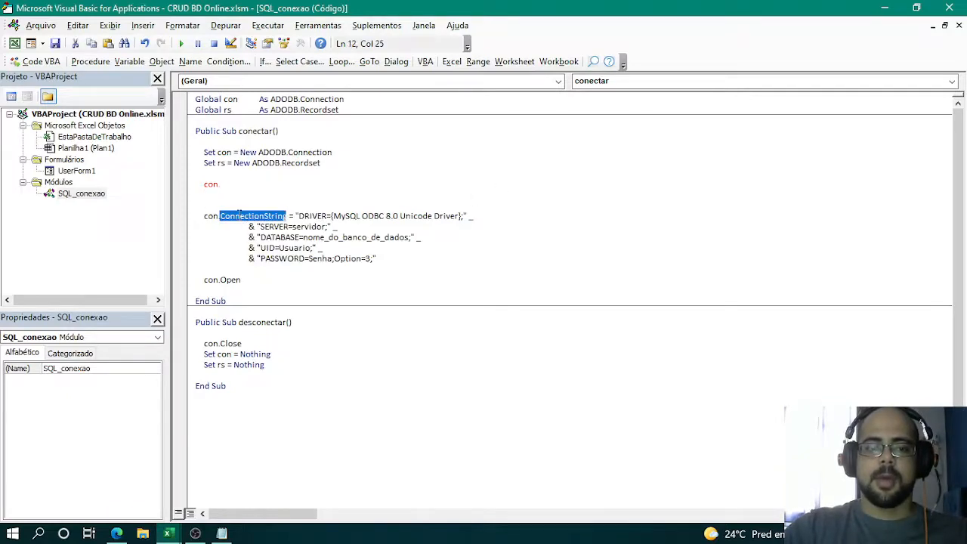
{"action": "left_click", "coordinate": [235, 187]}
{"action": "key", "text": "BackSpace"}
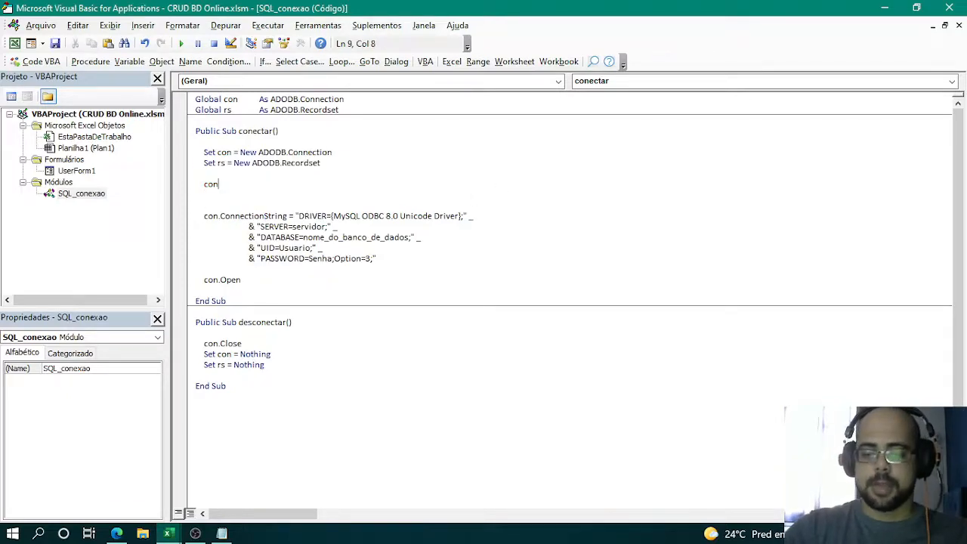
{"action": "type", "text": ".co"}
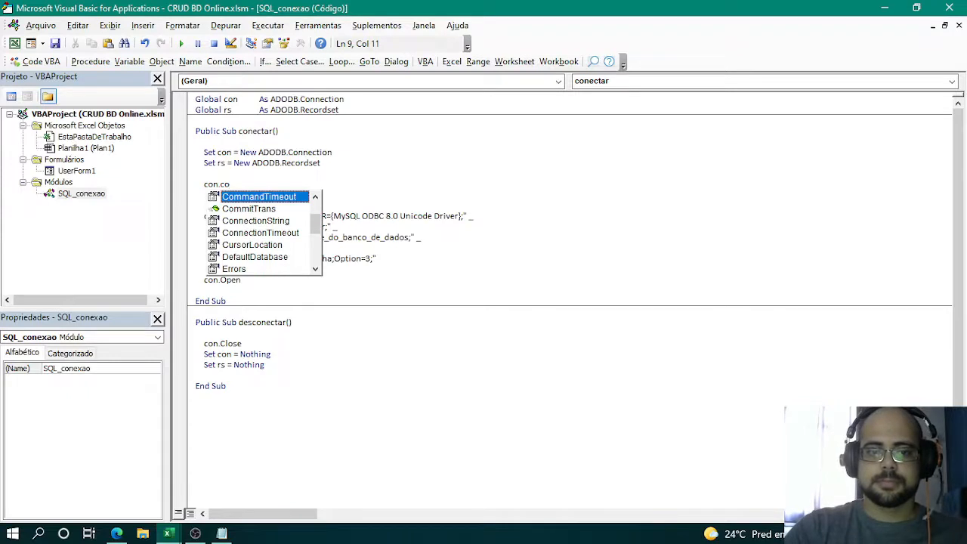
{"action": "key", "text": "Down"}
{"action": "key", "text": "Down"}
{"action": "key", "text": "Tab"}
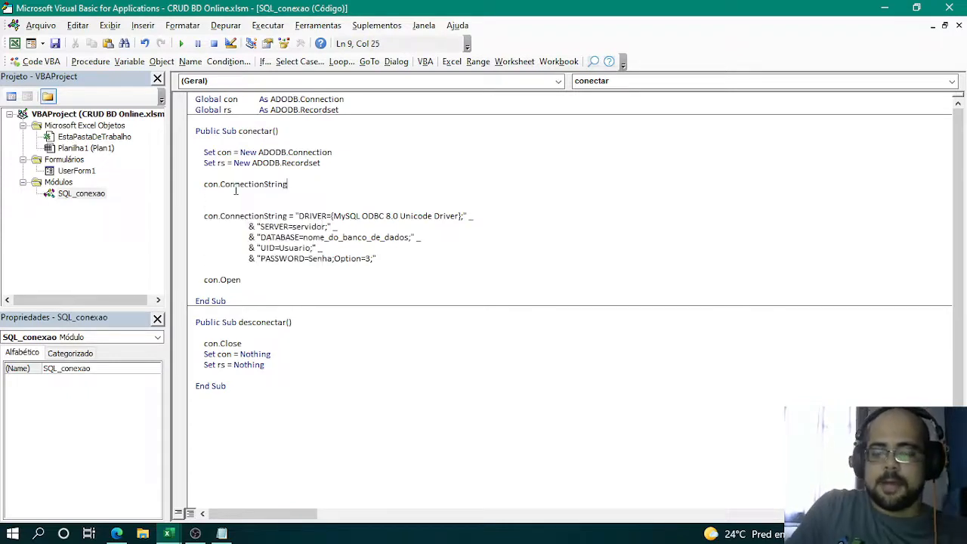
{"action": "type", "text": "= \""}
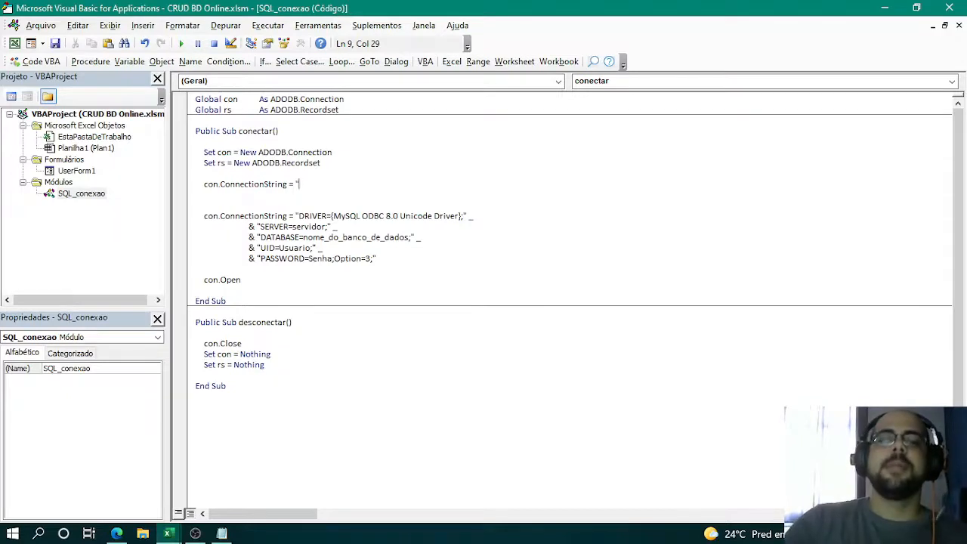
{"action": "type", "text": "\""}
{"action": "left_click_drag", "start_coordinate": [323, 204], "coordinate": [80, 179]}
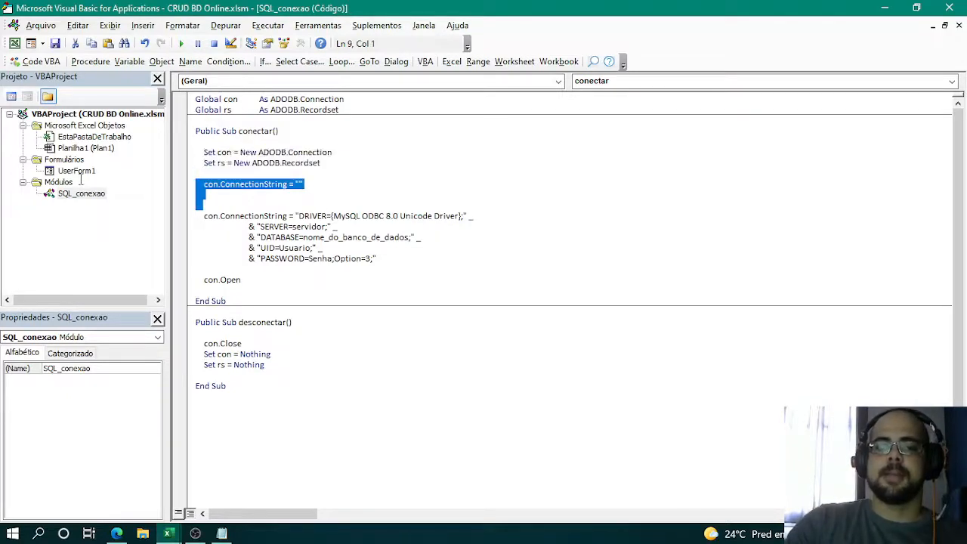
{"action": "key", "text": "Delete"}
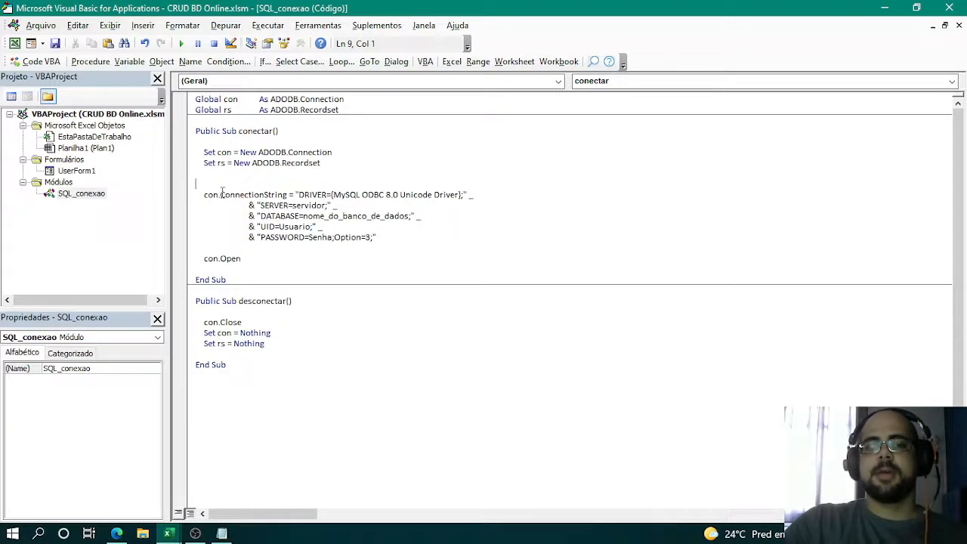
- Examine the DRIVER entry of the connection string: the braces, the MySQL ODBC 8.0 Unicode Driver name and the line continuation
{"action": "double_click", "coordinate": [310, 195]}
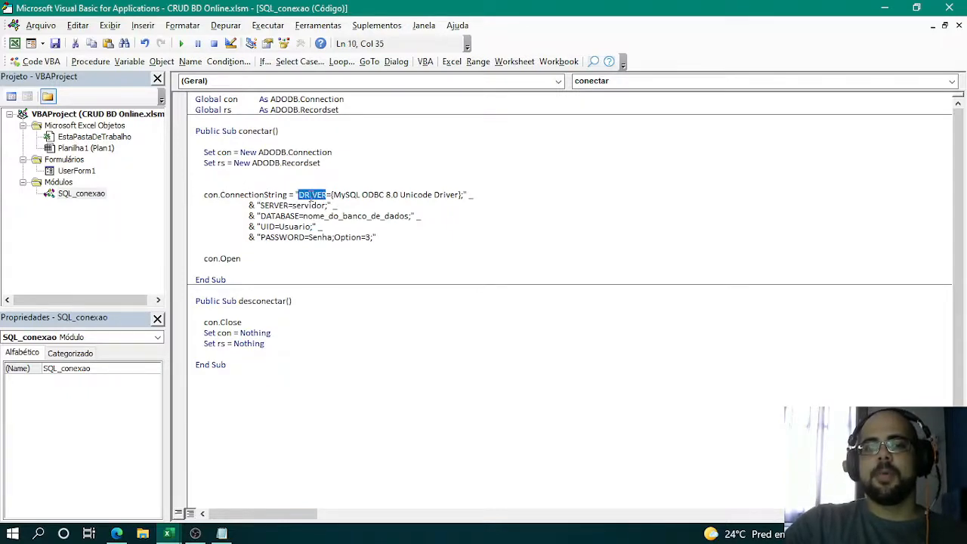
{"action": "double_click", "coordinate": [352, 195]}
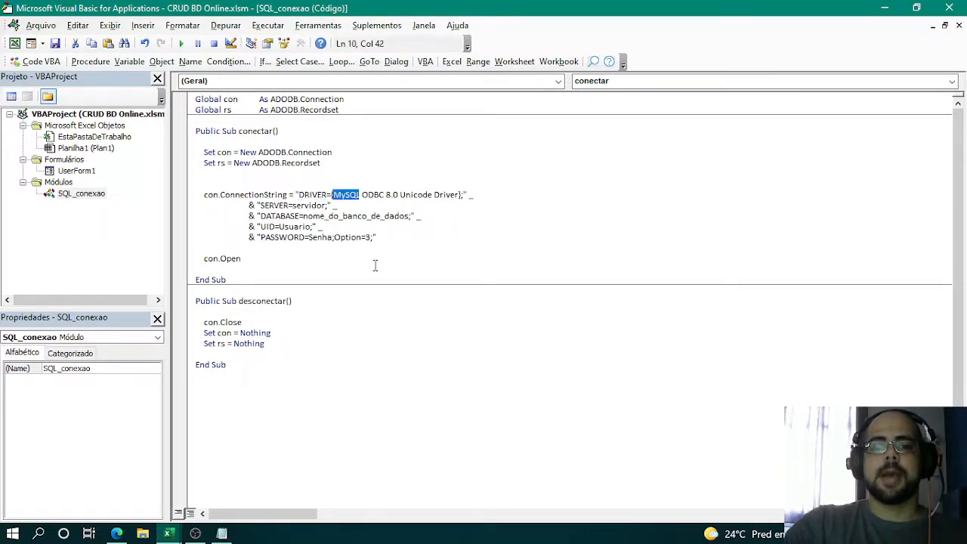
{"action": "left_click", "coordinate": [352, 204]}
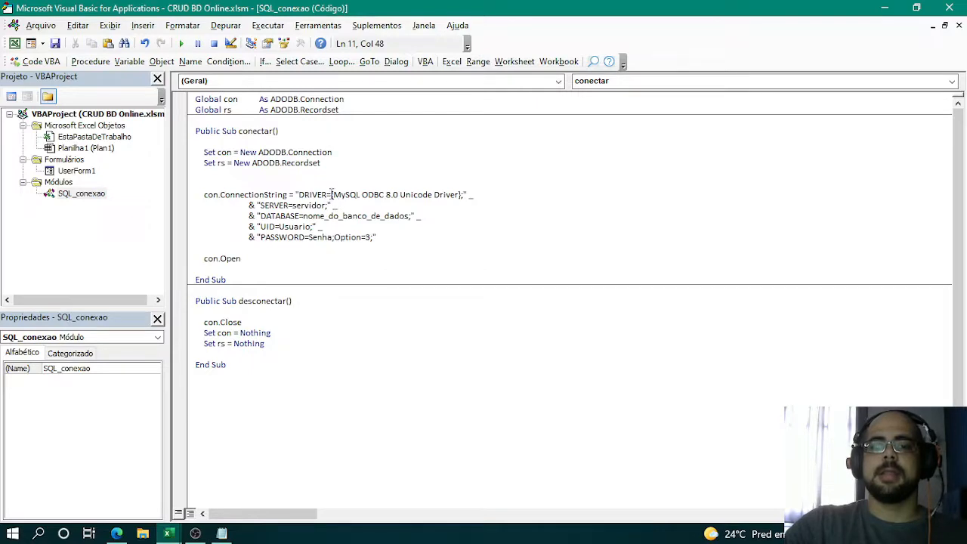
{"action": "left_click", "coordinate": [331, 195]}
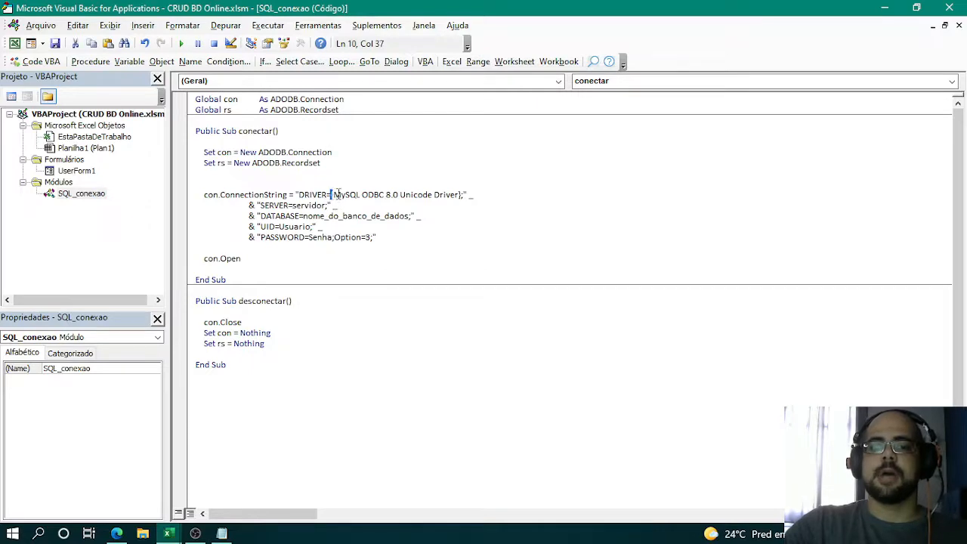
{"action": "left_click", "coordinate": [463, 194]}
{"action": "left_click", "coordinate": [368, 206]}
{"action": "double_click", "coordinate": [346, 195]}
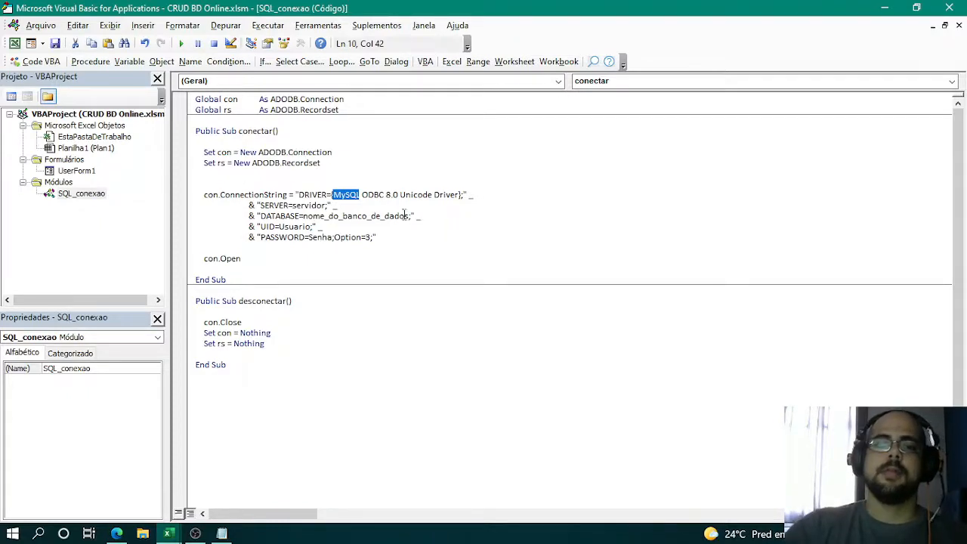
{"action": "left_click_drag", "start_coordinate": [384, 194], "coordinate": [400, 194]}
{"action": "double_click", "coordinate": [423, 198]}
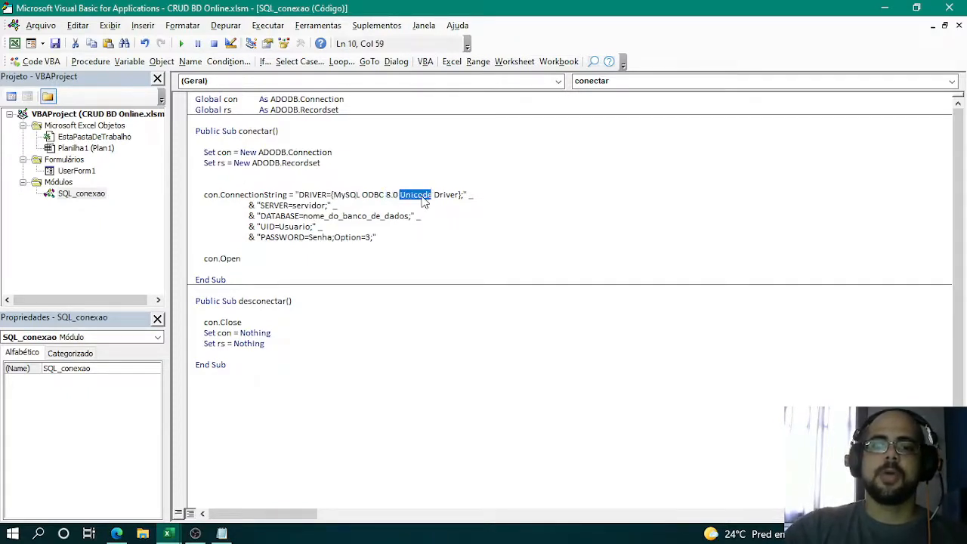
{"action": "double_click", "coordinate": [440, 197]}
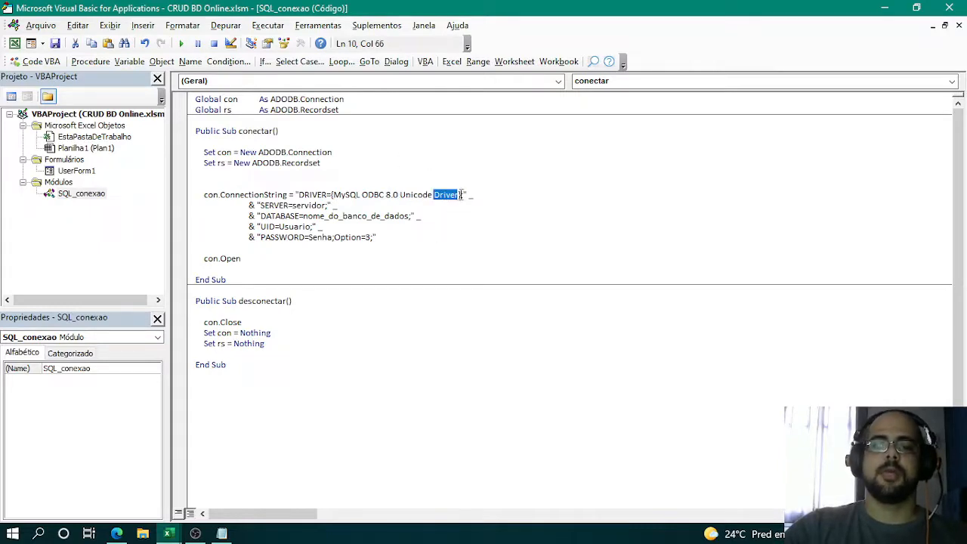
{"action": "left_click_drag", "start_coordinate": [468, 195], "coordinate": [476, 194]}
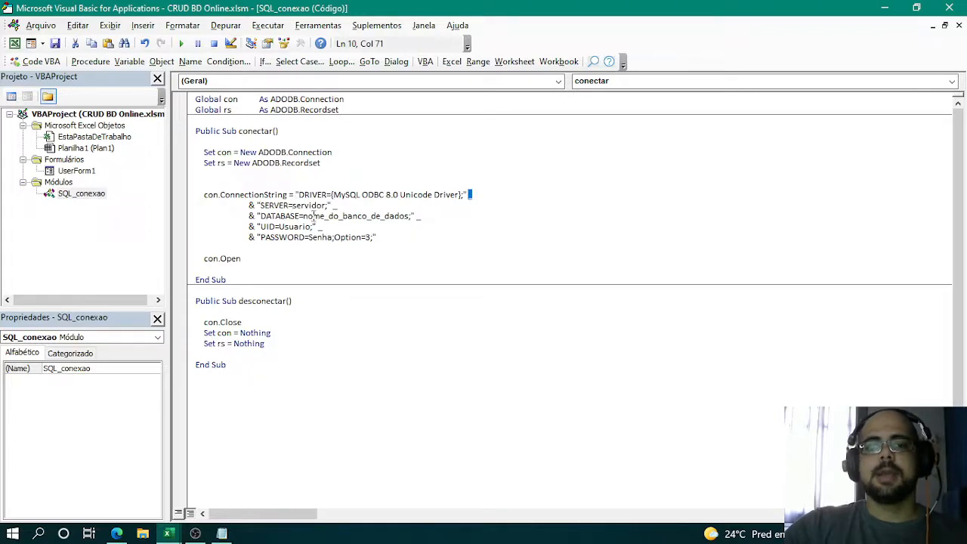
- Replace the servidor placeholder in the SERVER entry with honestyassessoriaremota.adm.br, copied from the Notepad connection notes
{"action": "double_click", "coordinate": [310, 206]}
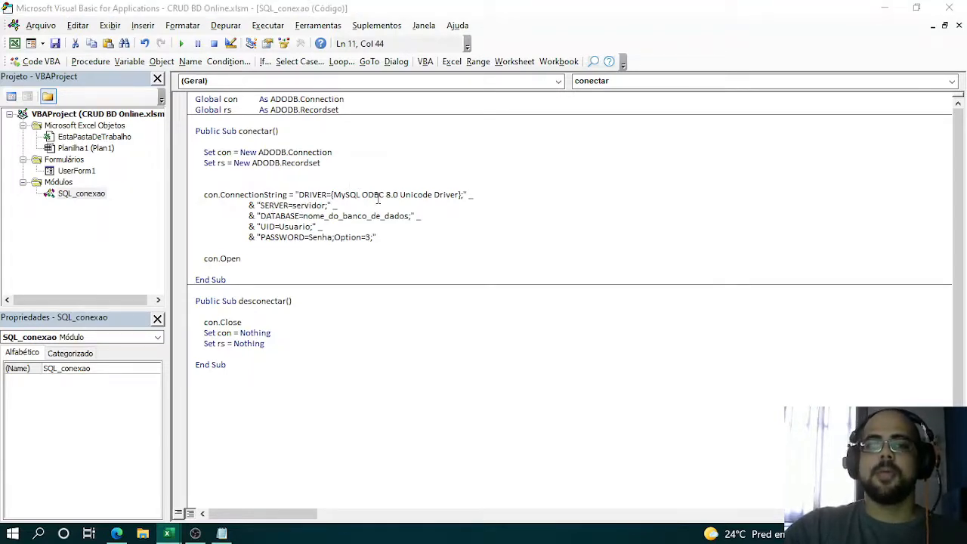
{"action": "key", "text": "alt+Tab"}
{"action": "key", "text": "alt+Tab"}
{"action": "key", "text": "alt+Tab"}
{"action": "key", "text": "alt+Tab"}
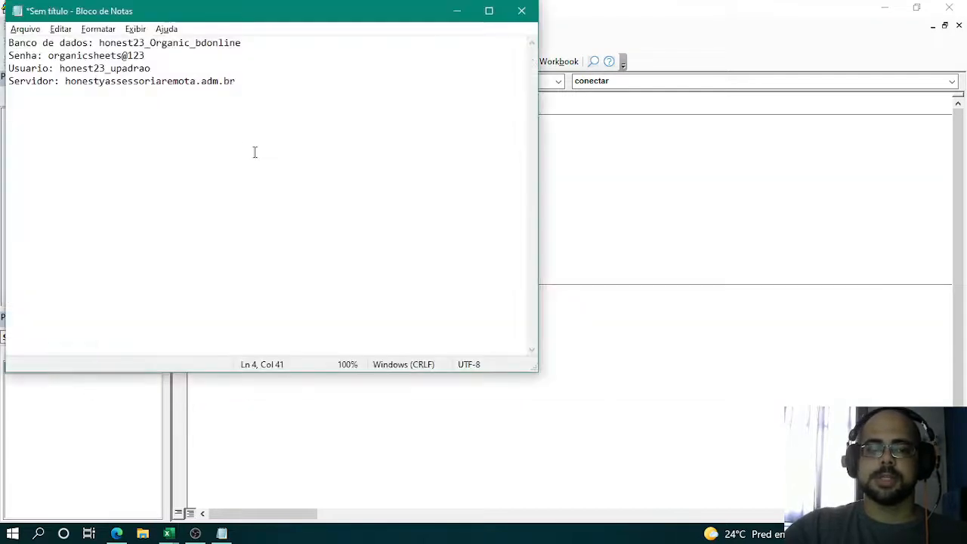
{"action": "left_click", "coordinate": [146, 82]}
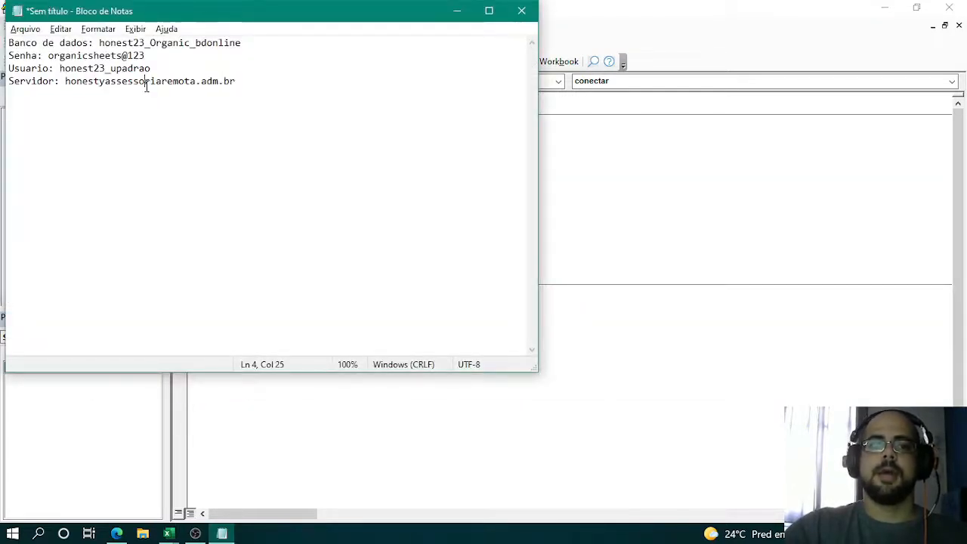
{"action": "double_click", "coordinate": [146, 81]}
{"action": "key", "text": "ctrl+c"}
{"action": "left_click", "coordinate": [632, 194]}
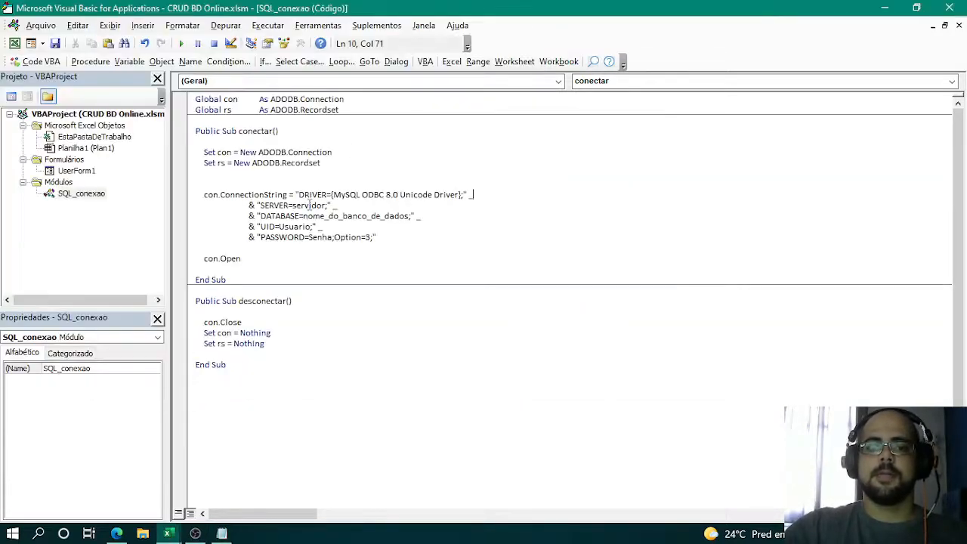
{"action": "double_click", "coordinate": [309, 205]}
{"action": "key", "text": "ctrl+v"}
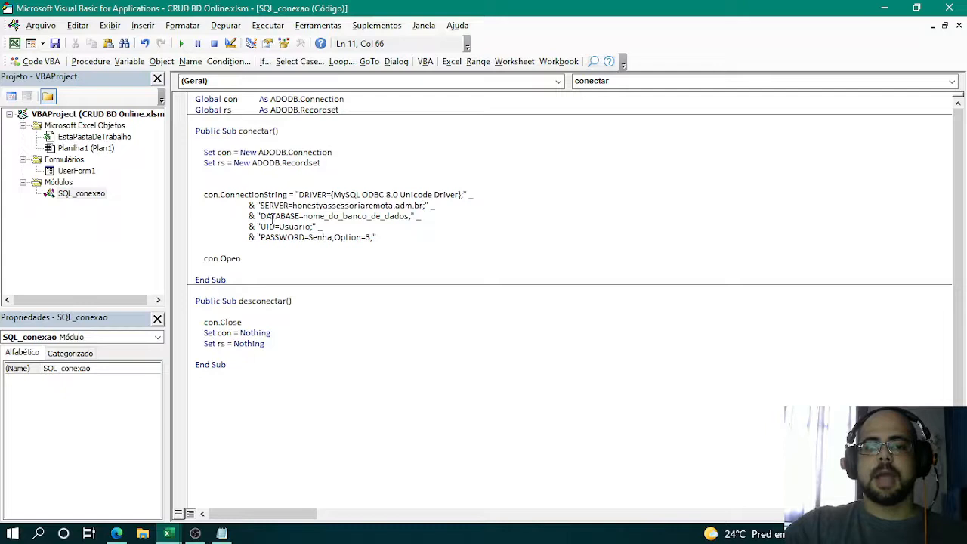
- Replace the nome_do_banco_de_dados placeholder in the DATABASE entry with honest23_Organic_bdonline, copied from the Notepad notes
{"action": "double_click", "coordinate": [335, 215]}
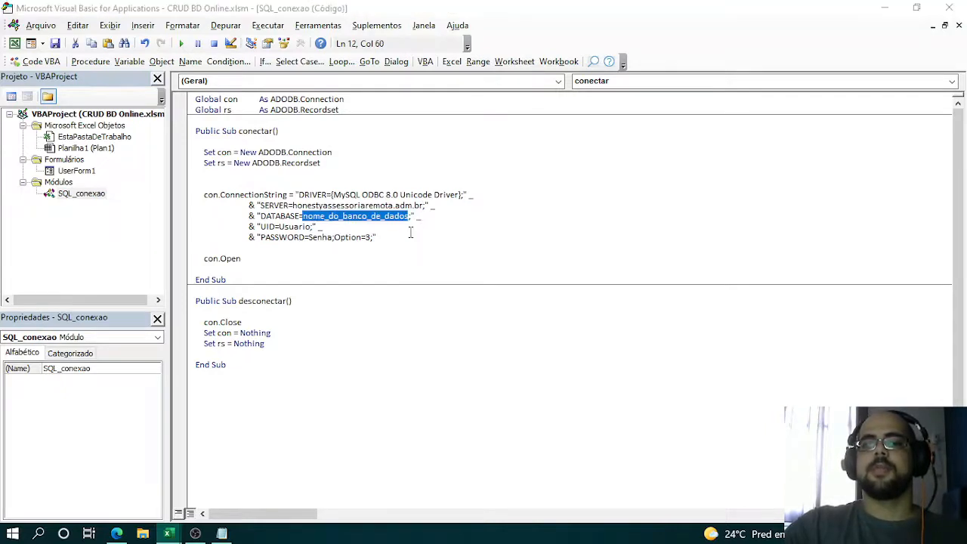
{"action": "key", "text": "alt+Tab"}
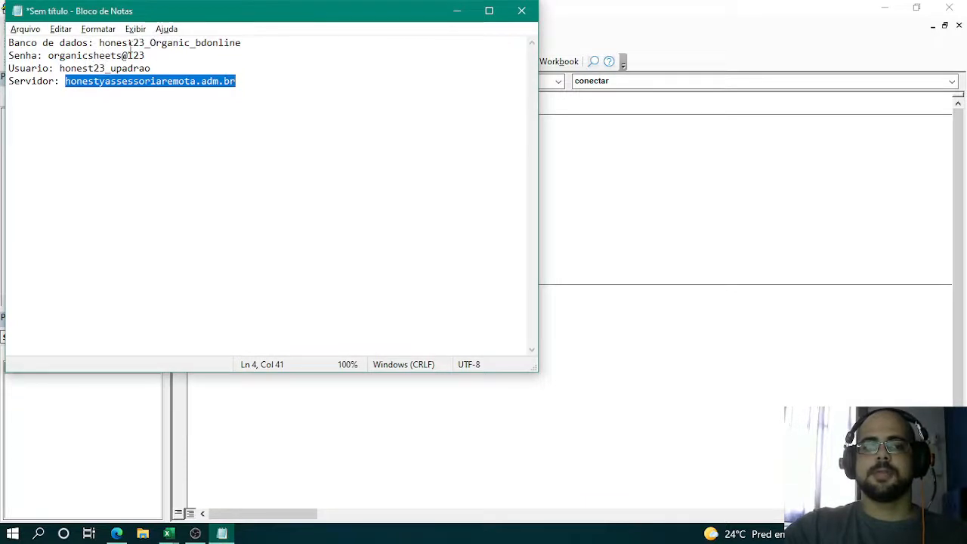
{"action": "double_click", "coordinate": [131, 43]}
{"action": "key", "text": "ctrl+c"}
{"action": "key", "text": "alt+Tab"}
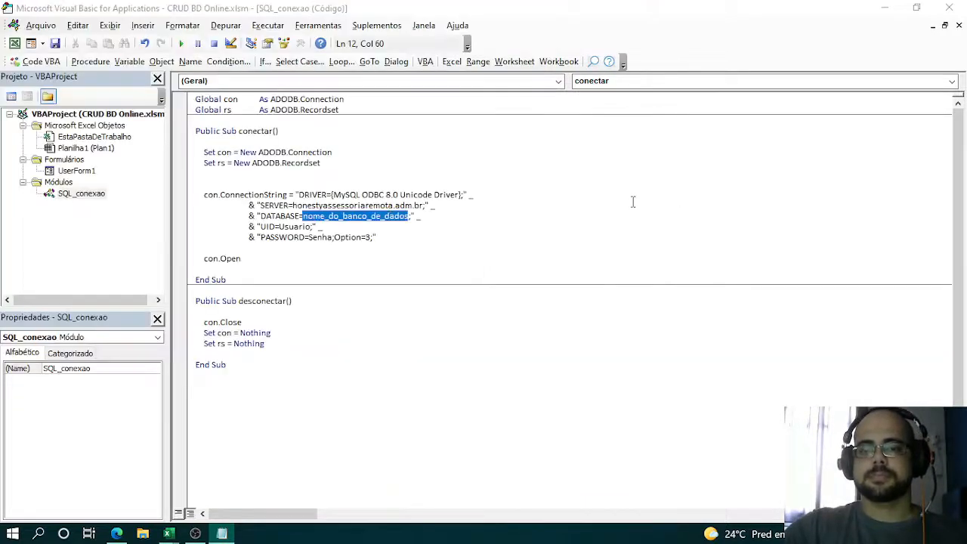
{"action": "left_click", "coordinate": [346, 217]}
{"action": "double_click", "coordinate": [346, 216]}
{"action": "key", "text": "ctrl+v"}
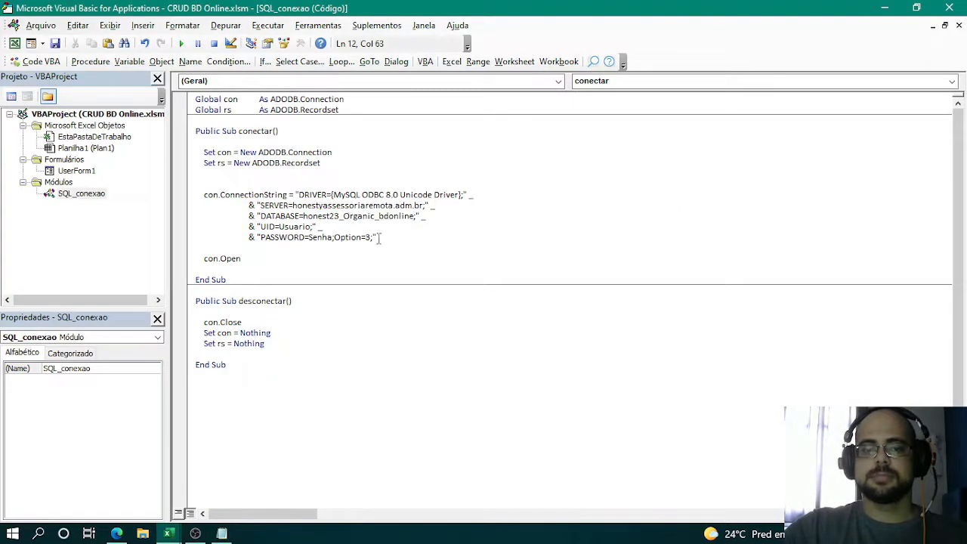
{"action": "double_click", "coordinate": [293, 226]}
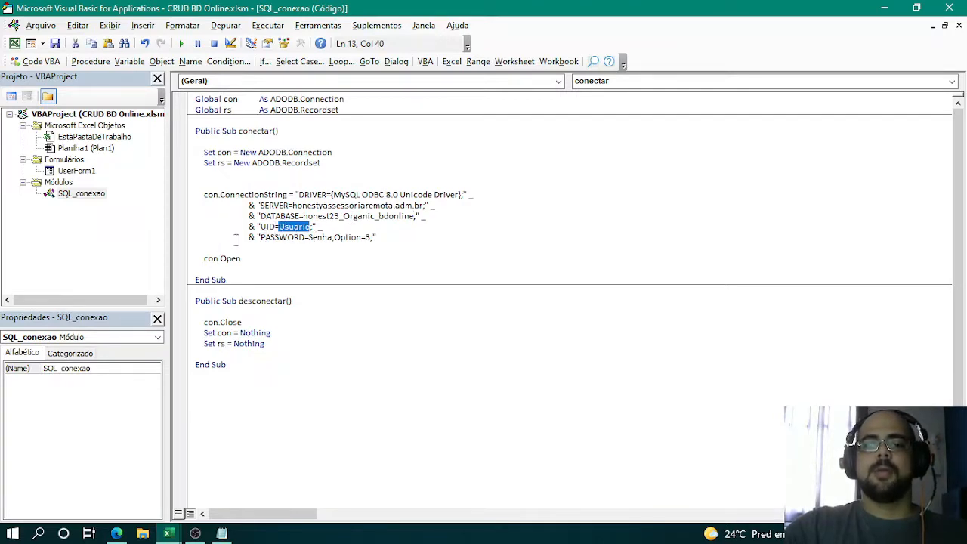
{"action": "key", "text": "alt+Tab"}
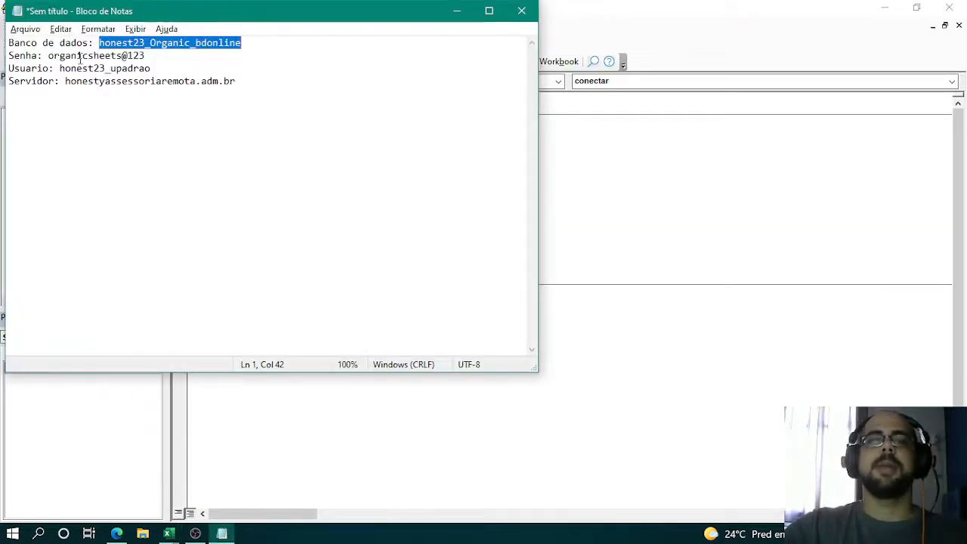
{"action": "double_click", "coordinate": [106, 69]}
{"action": "key", "text": "ctrl+c"}
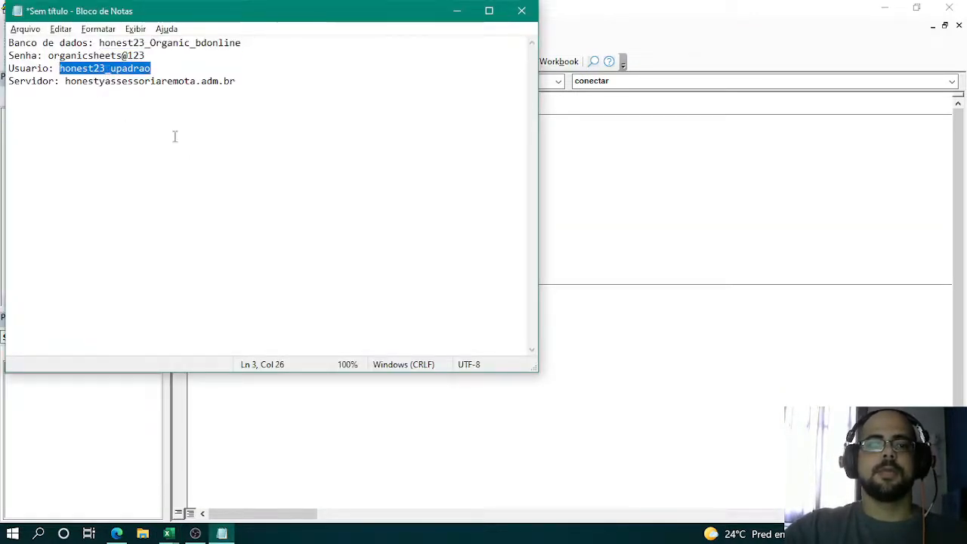
{"action": "key", "text": "alt+Tab"}
{"action": "key", "text": "alt+Tab"}
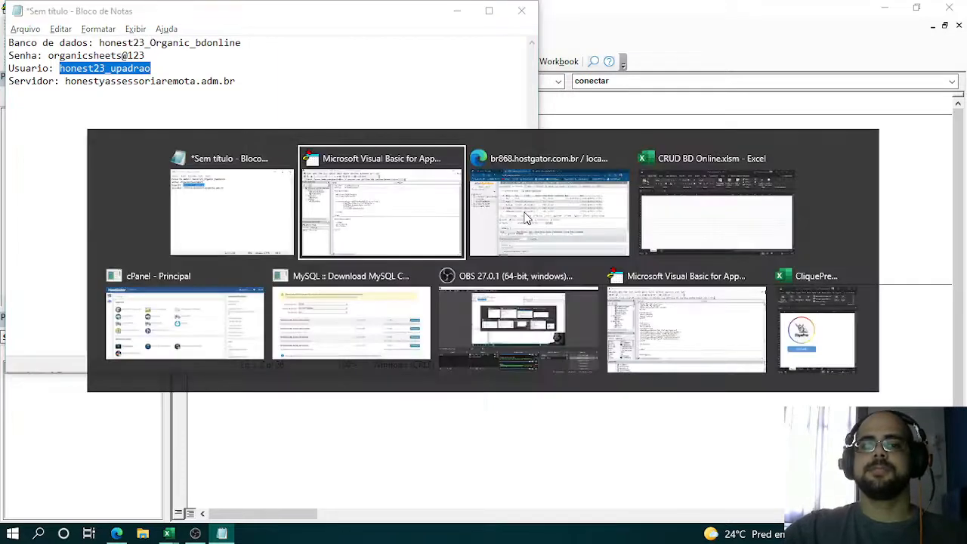
{"action": "key", "text": "ctrl+v"}
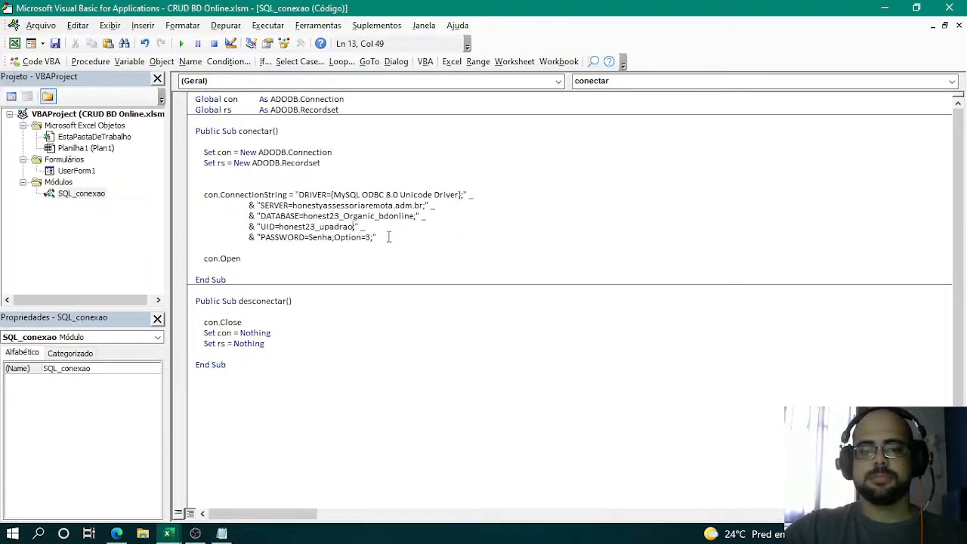
- Replace the Senha placeholder in the PASSWORD entry with the database password copied from the Notepad connection notes
{"action": "key", "text": "alt+Tab"}
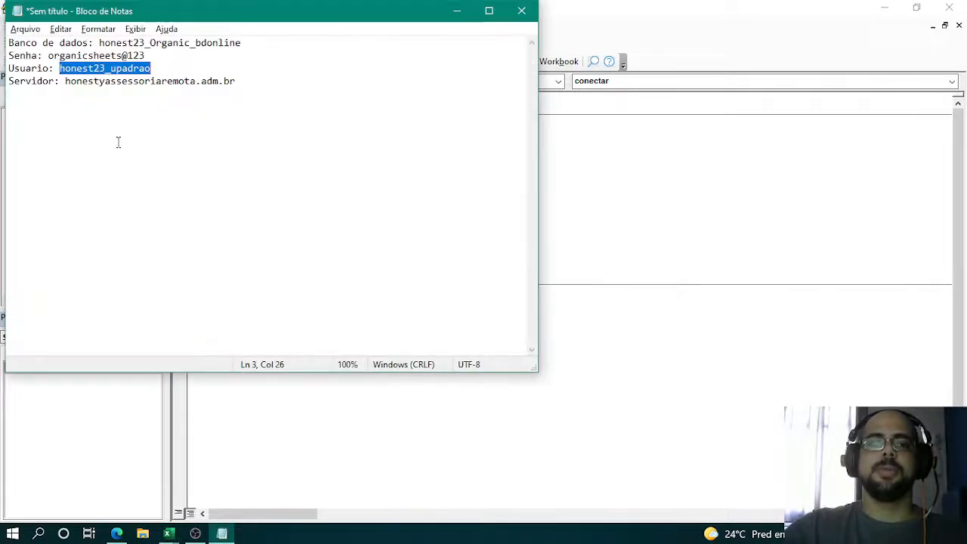
{"action": "double_click", "coordinate": [96, 56]}
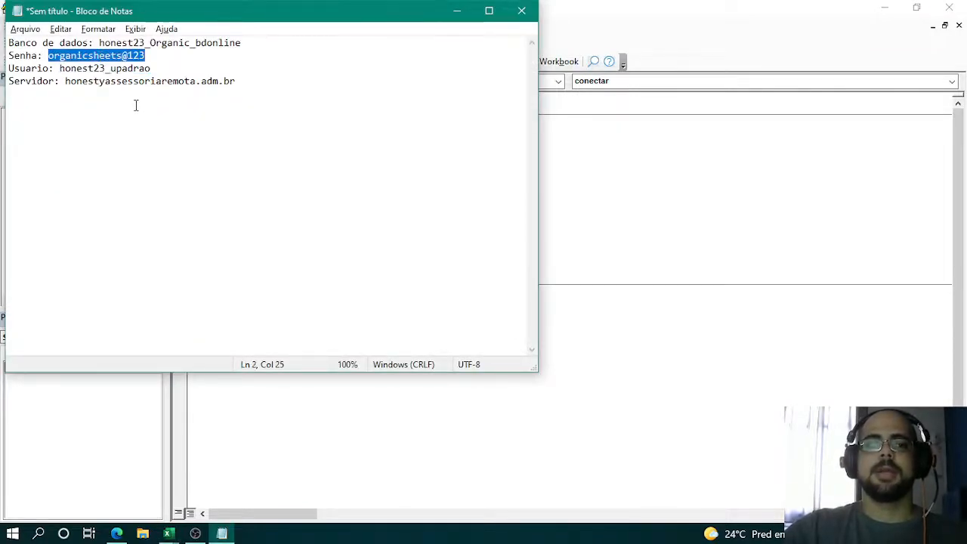
{"action": "key", "text": "alt+Tab"}
{"action": "key", "text": "alt+Tab"}
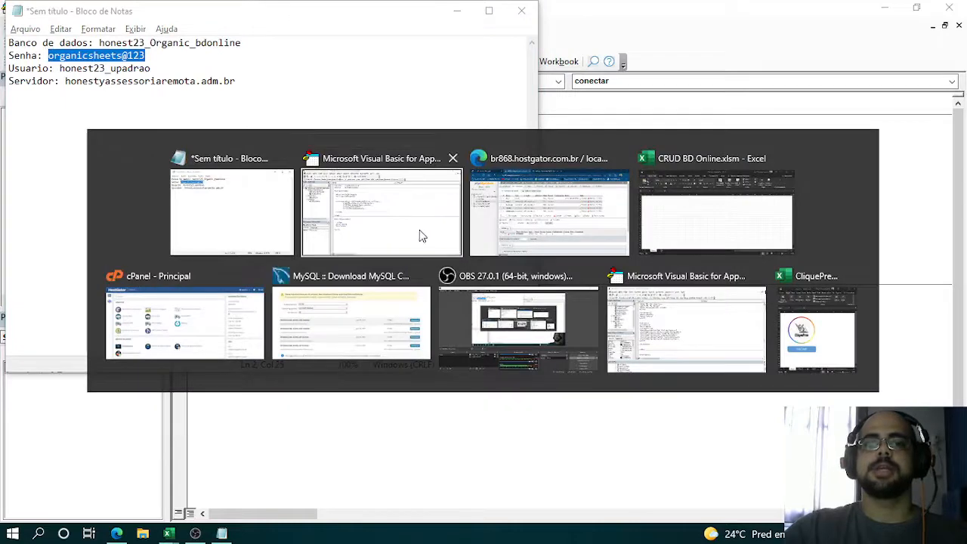
{"action": "double_click", "coordinate": [318, 237]}
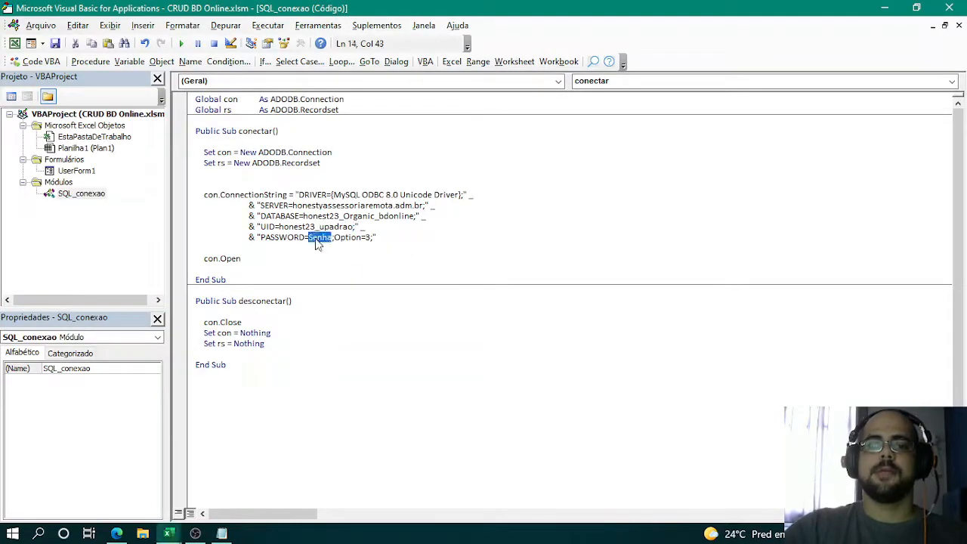
{"action": "key", "text": "ctrl+v"}
{"action": "left_click", "coordinate": [348, 248]}
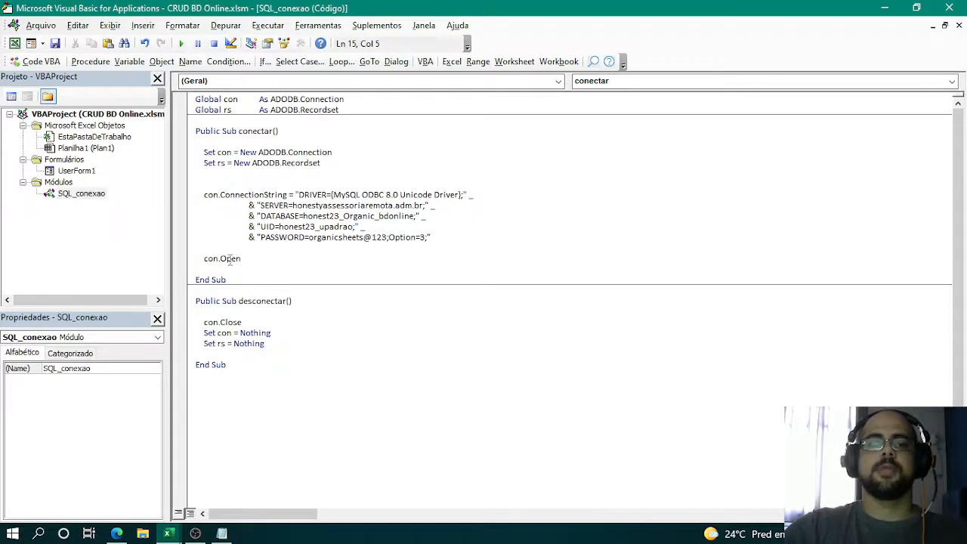
- Test the conectar procedure by stepping through it line by line, past con.Open to End Sub
{"action": "left_click_drag", "start_coordinate": [202, 261], "coordinate": [268, 261]}
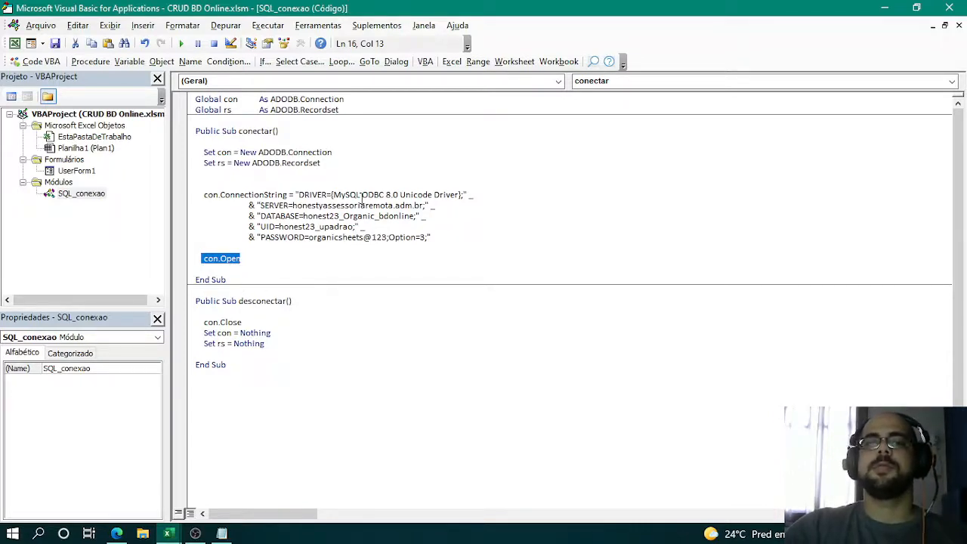
{"action": "left_click", "coordinate": [374, 154]}
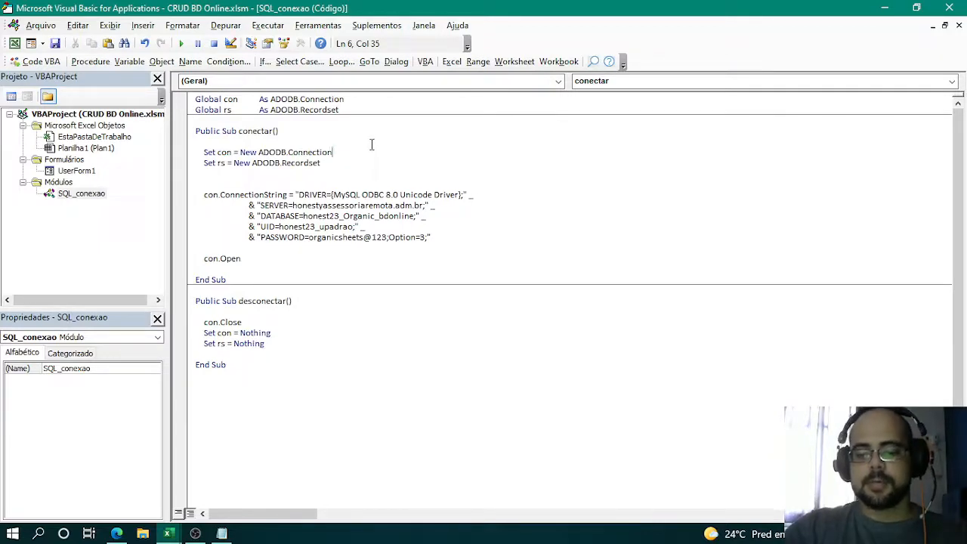
{"action": "key", "text": "F8"}
{"action": "key", "text": "F8"}
{"action": "key", "text": "F8"}
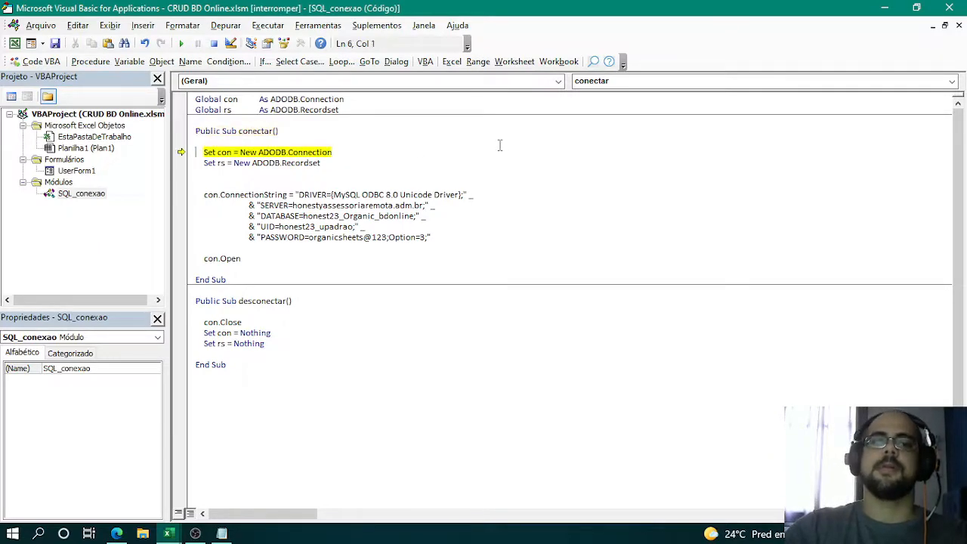
{"action": "key", "text": "F8"}
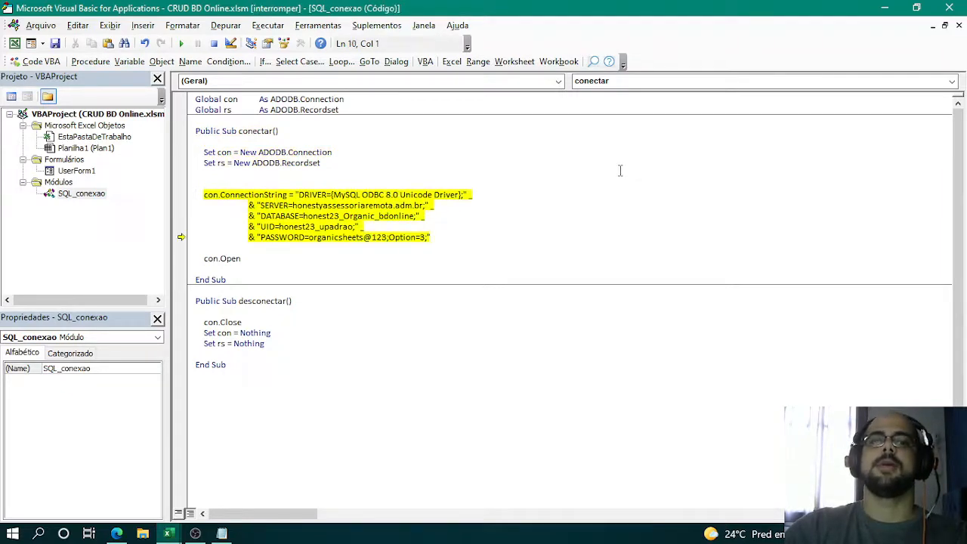
{"action": "key", "text": "F8"}
{"action": "key", "text": "F8"}
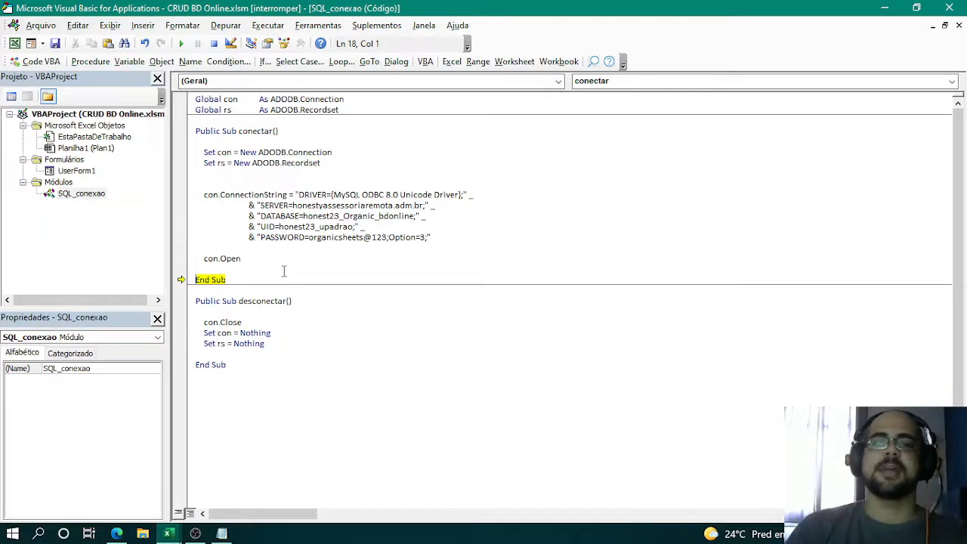
{"action": "key", "text": "F8"}
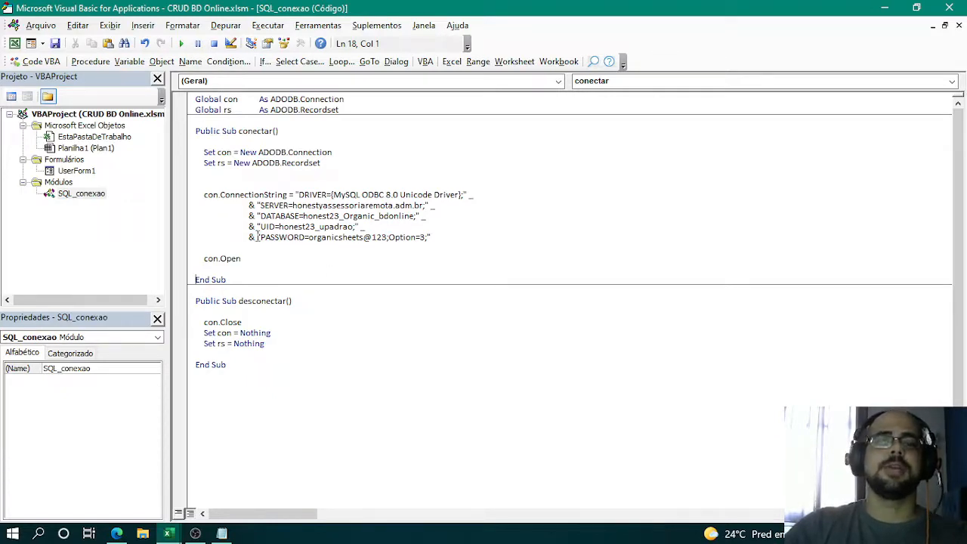
- Step through the desconectar procedure line by line to close the connection and release con and rs
{"action": "left_click", "coordinate": [212, 194]}
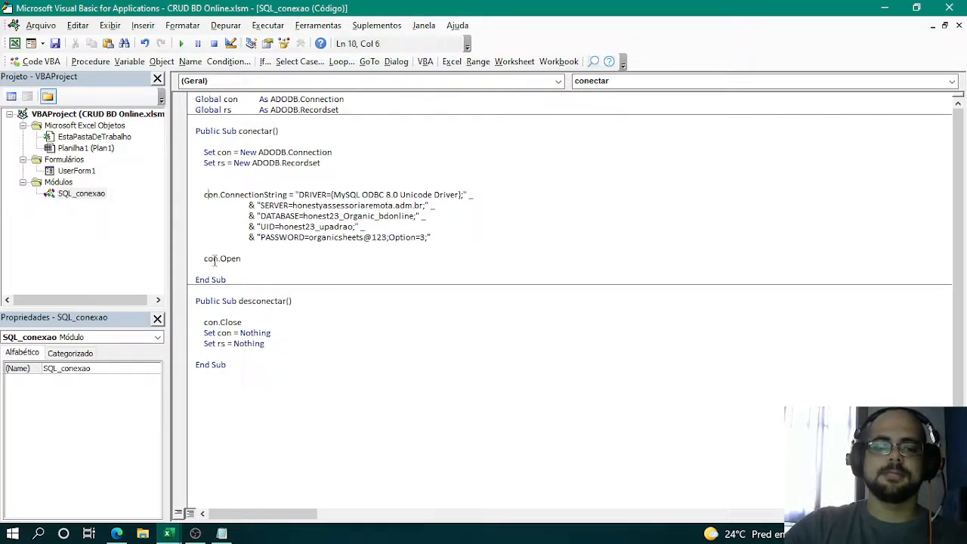
{"action": "left_click", "coordinate": [235, 312]}
{"action": "key", "text": "F8"}
{"action": "key", "text": "F8"}
{"action": "key", "text": "F8"}
{"action": "key", "text": "F8"}
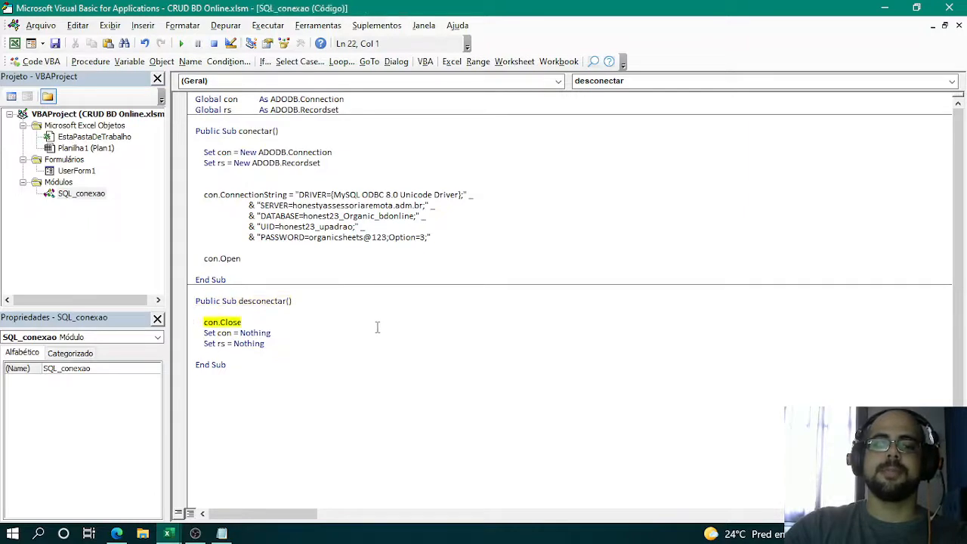
{"action": "key", "text": "F8"}
{"action": "key", "text": "F8"}
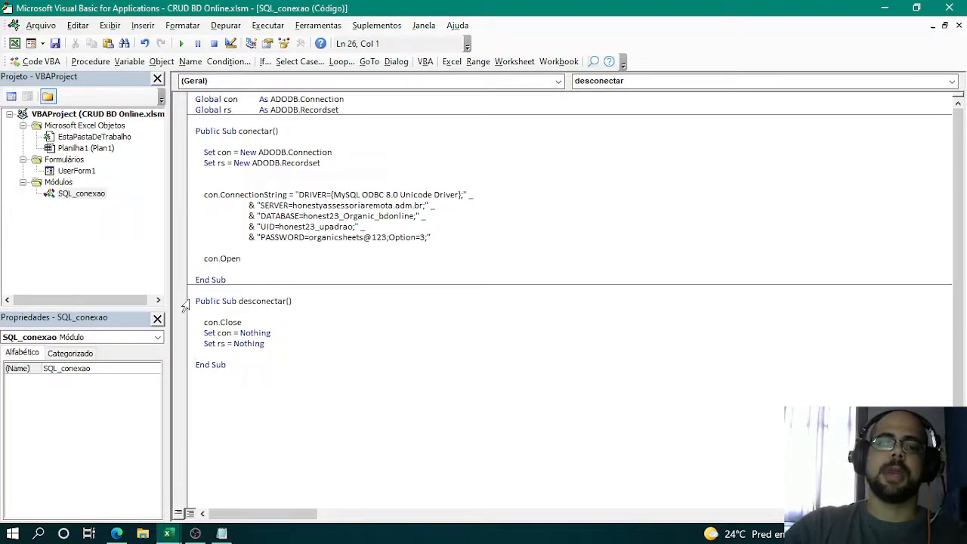
- Examine the desconectar procedure: con.Close compared with con.Open, and the lines setting con and rs to Nothing
{"action": "double_click", "coordinate": [259, 302]}
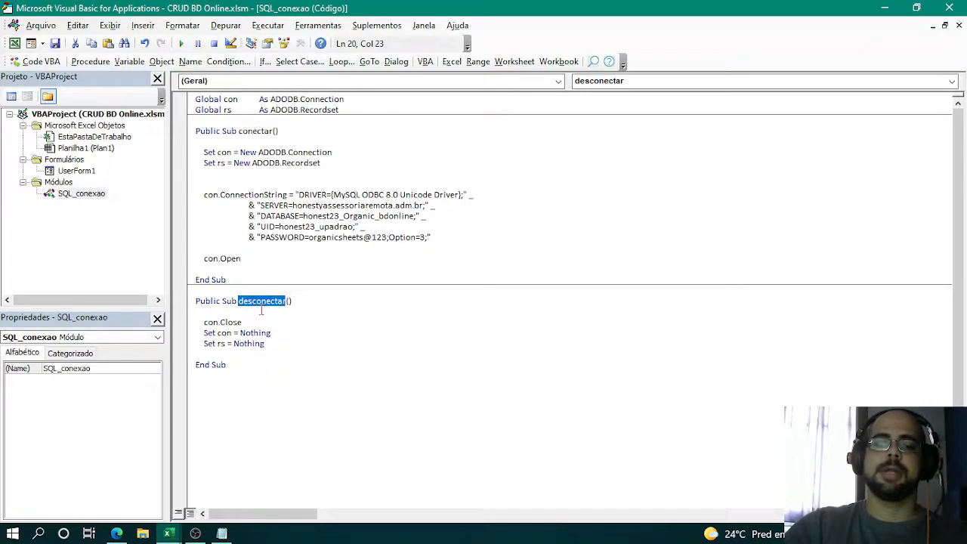
{"action": "left_click_drag", "start_coordinate": [213, 330], "coordinate": [208, 324]}
{"action": "left_click", "coordinate": [209, 323]}
{"action": "double_click", "coordinate": [209, 324]}
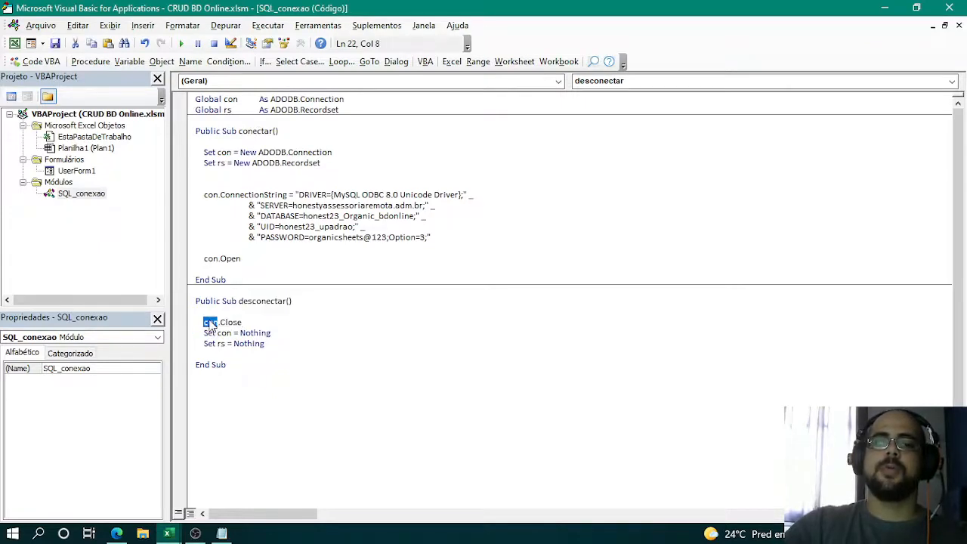
{"action": "left_click", "coordinate": [239, 324]}
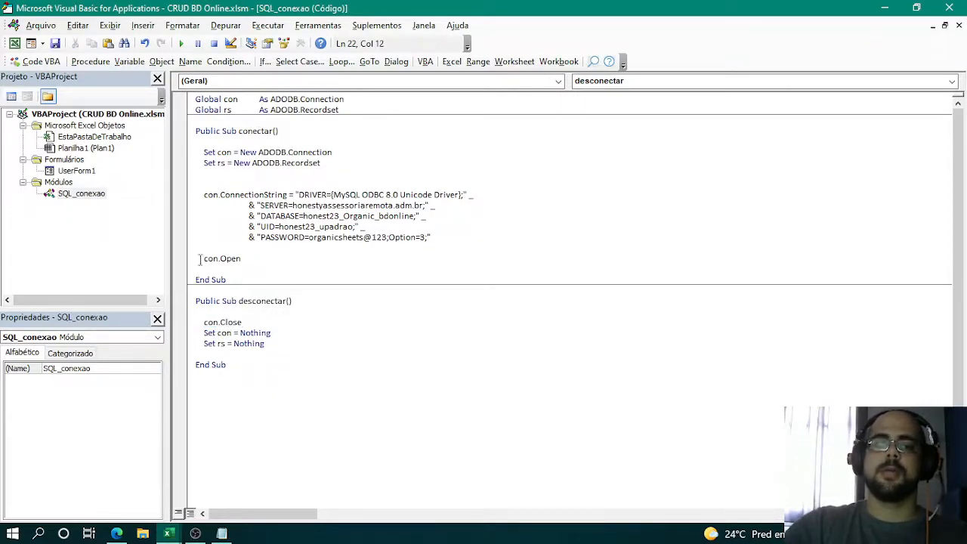
{"action": "left_click_drag", "start_coordinate": [199, 259], "coordinate": [272, 259]}
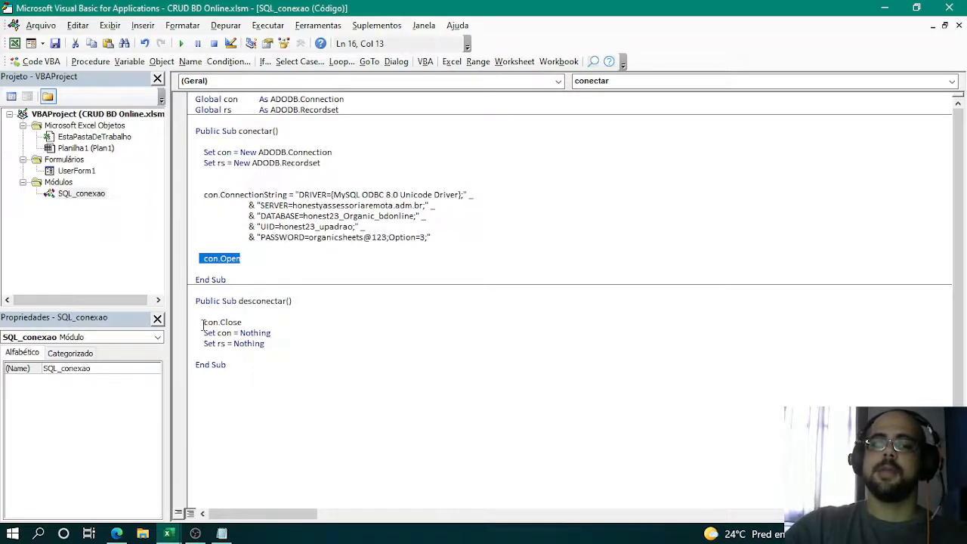
{"action": "left_click_drag", "start_coordinate": [202, 323], "coordinate": [265, 320]}
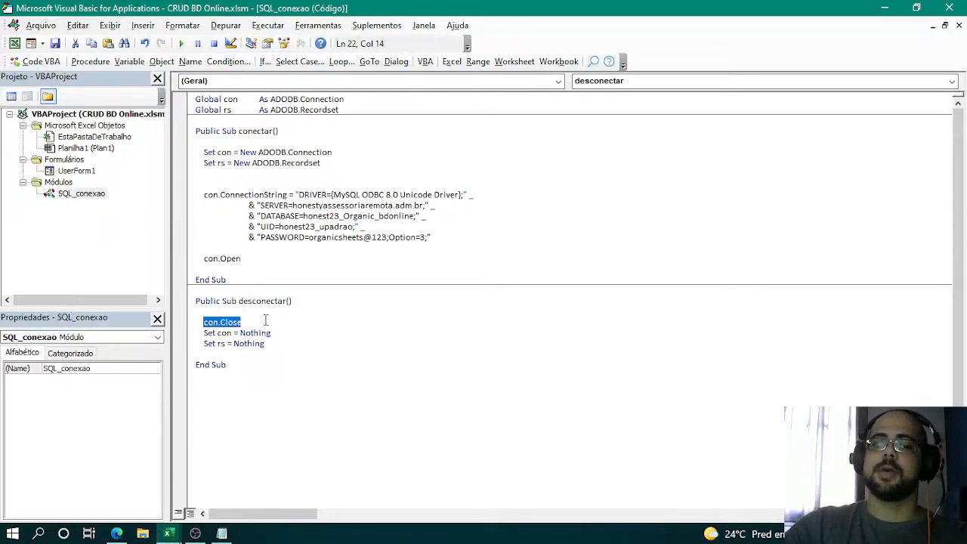
{"action": "left_click", "coordinate": [227, 333]}
{"action": "double_click", "coordinate": [227, 333]}
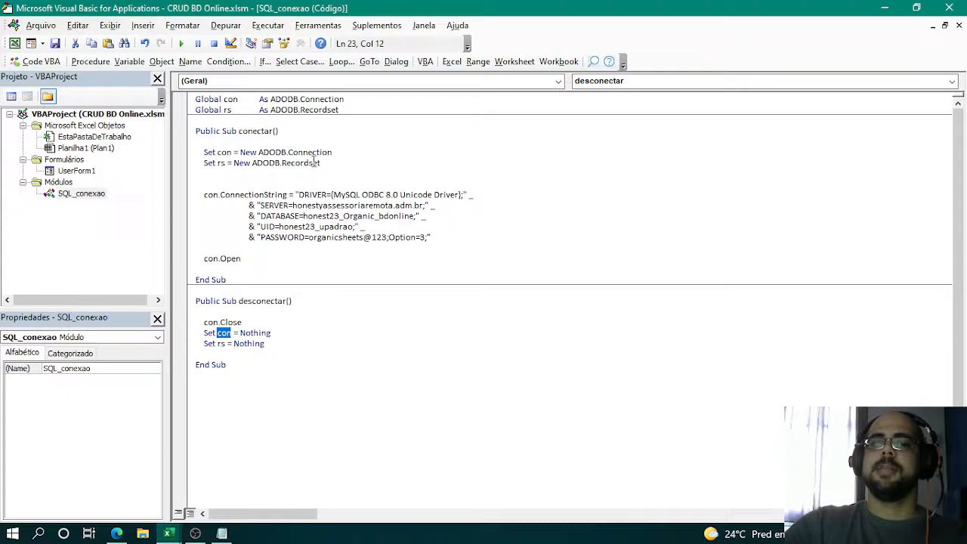
{"action": "double_click", "coordinate": [249, 344]}
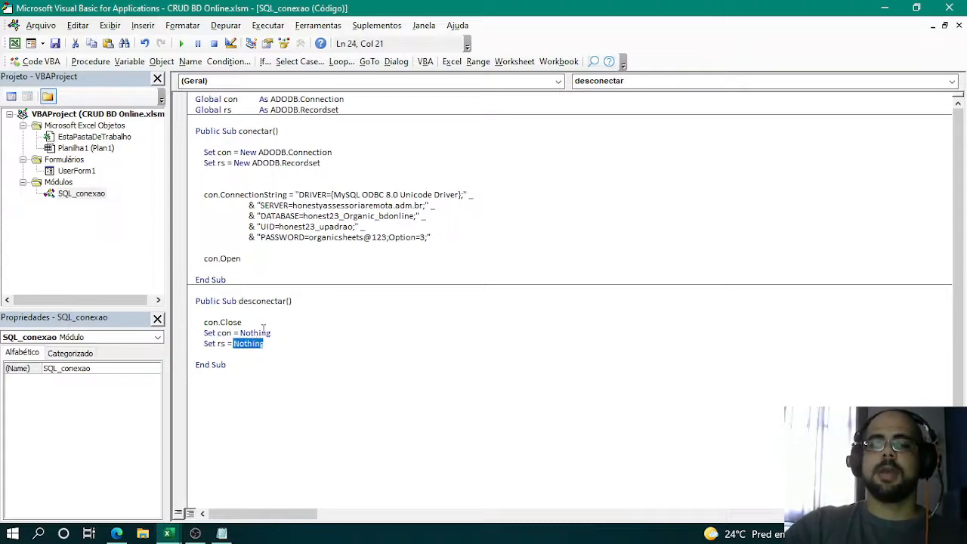
{"action": "double_click", "coordinate": [254, 333]}
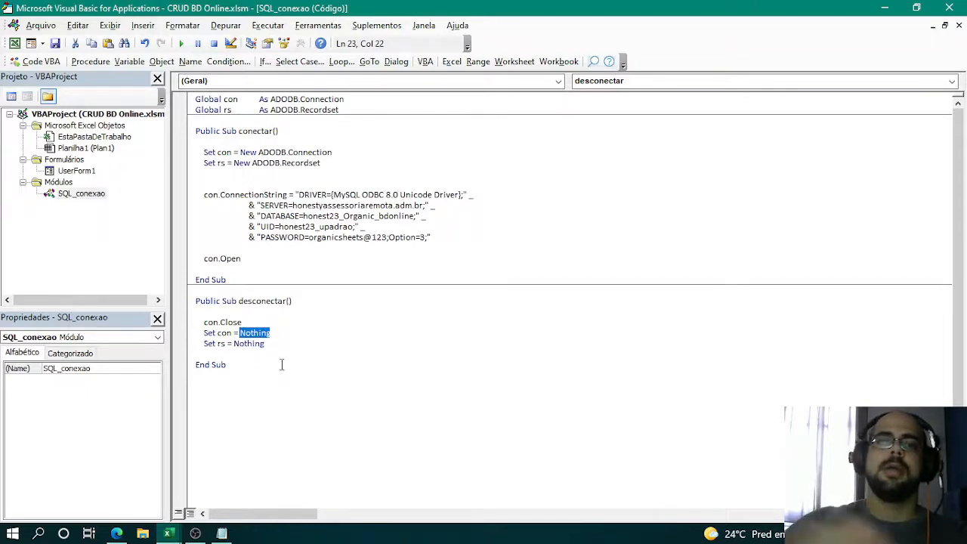